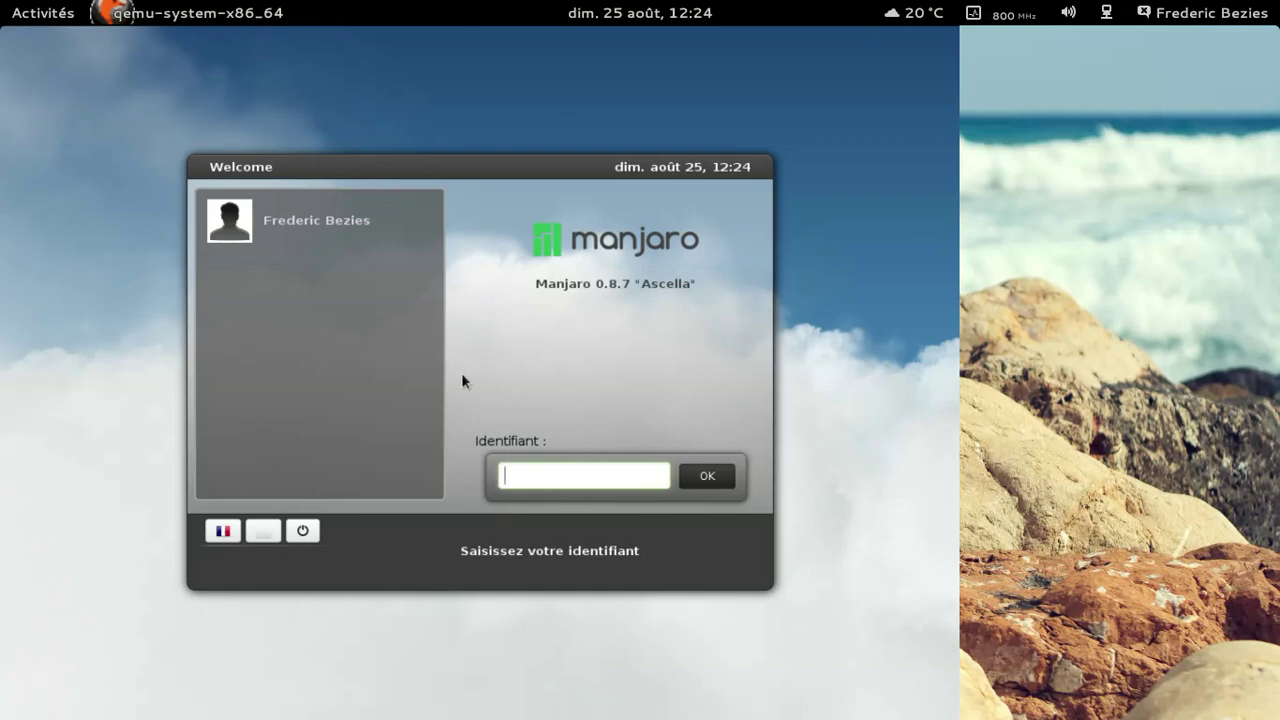
Step: Sign in to the user account on the Manjaro login screen with its password
click(346, 216)
text(•••)
key(BackSpace)
key(BackSpace)
key(BackSpace)
text(•••••••)
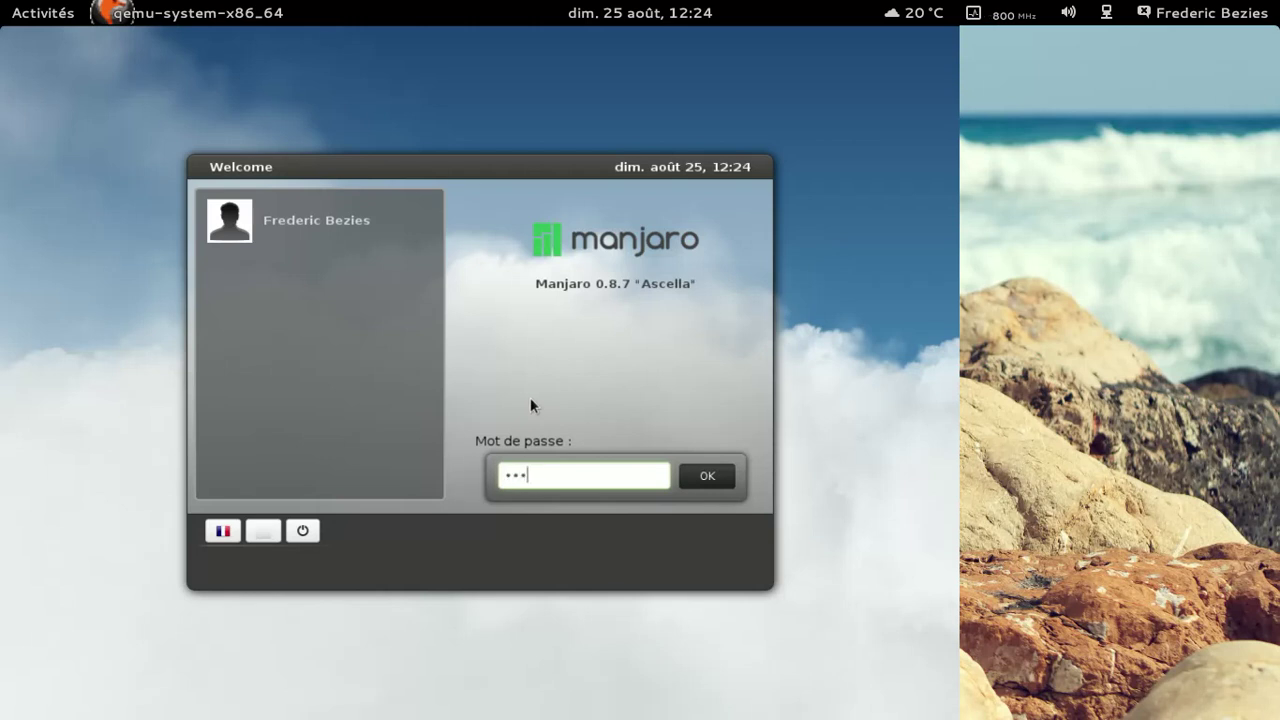
key(Return)
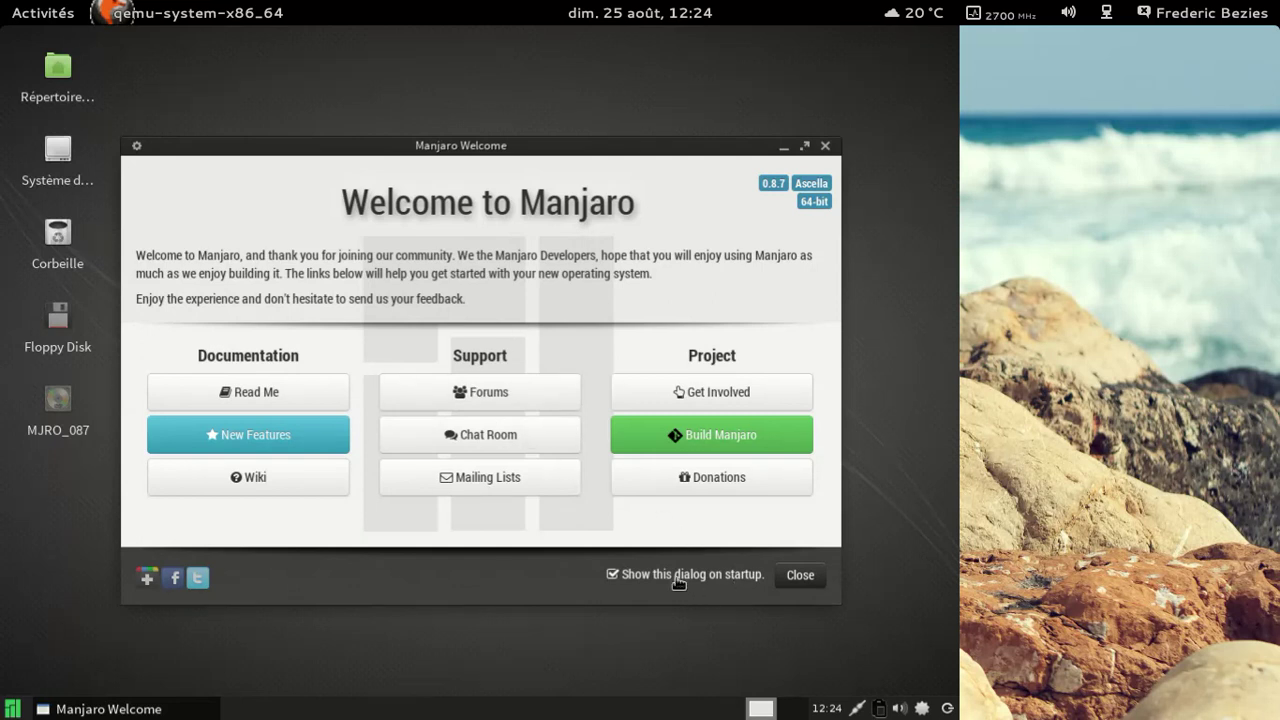
Step: Close the Manjaro Welcome window and launch LibreOffice from the Whisker menu's Bureau category
click(802, 575)
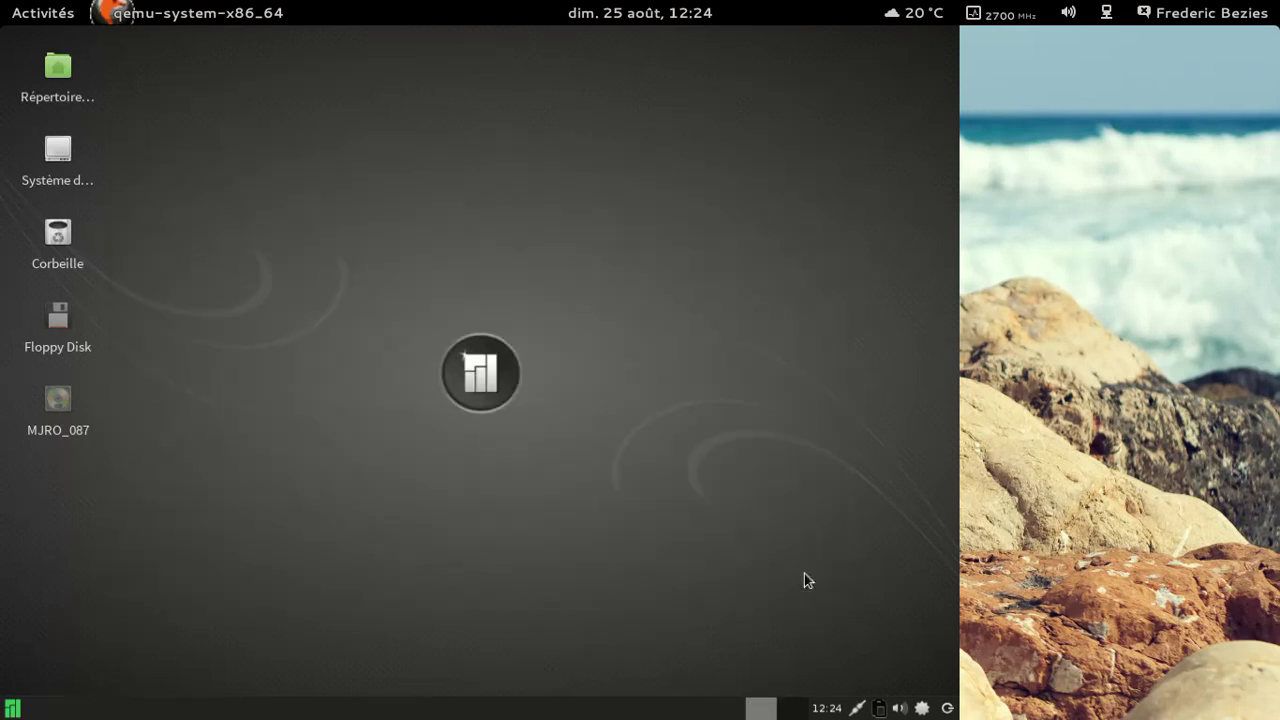
click(13, 708)
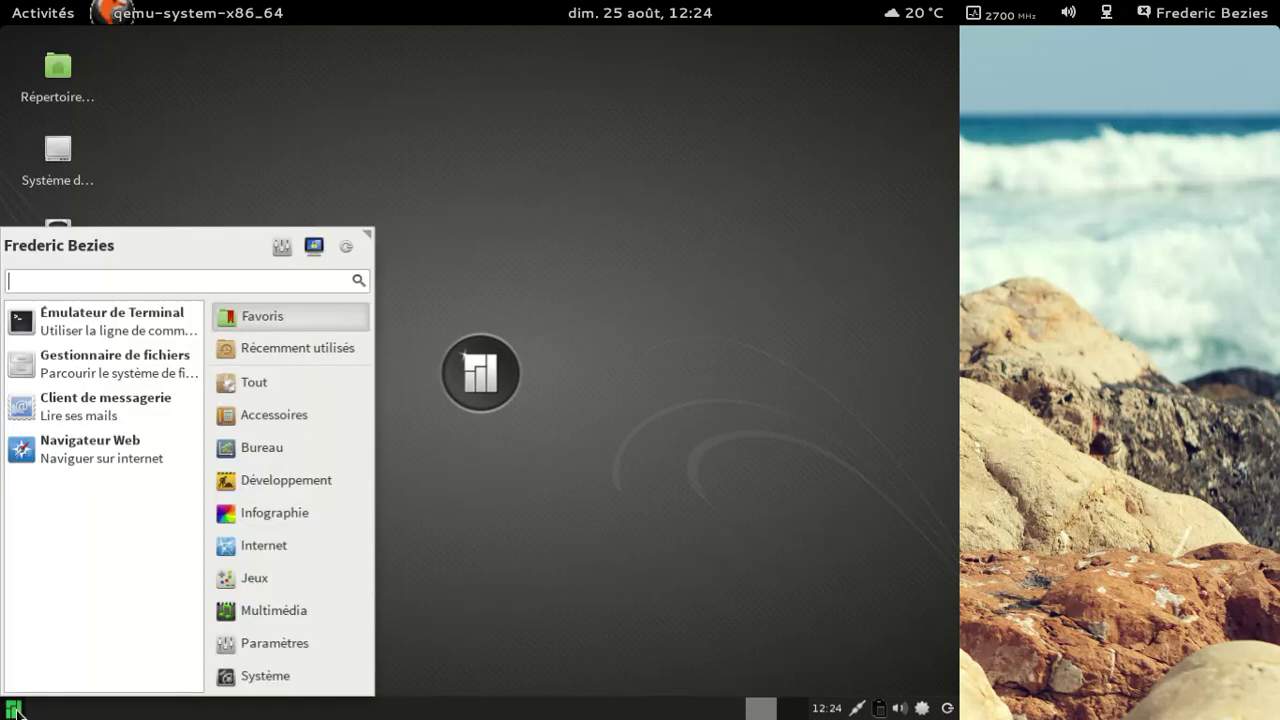
click(271, 382)
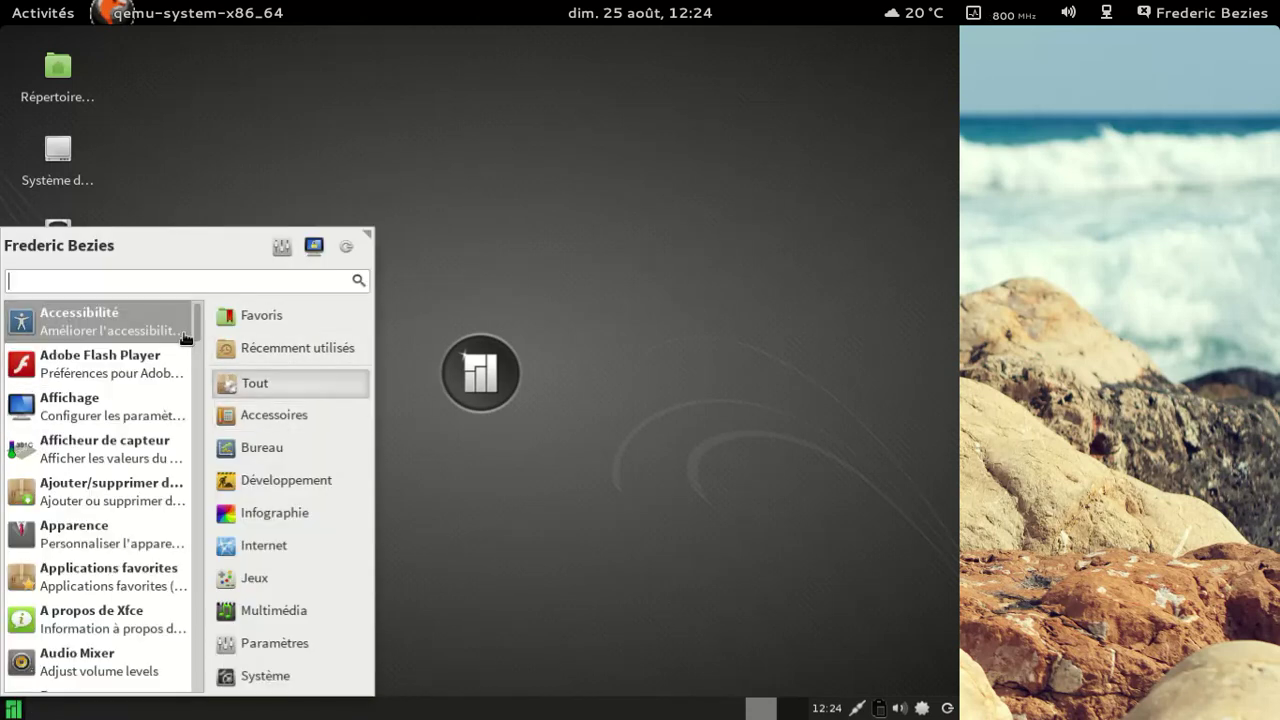
drag(198, 331, 197, 700)
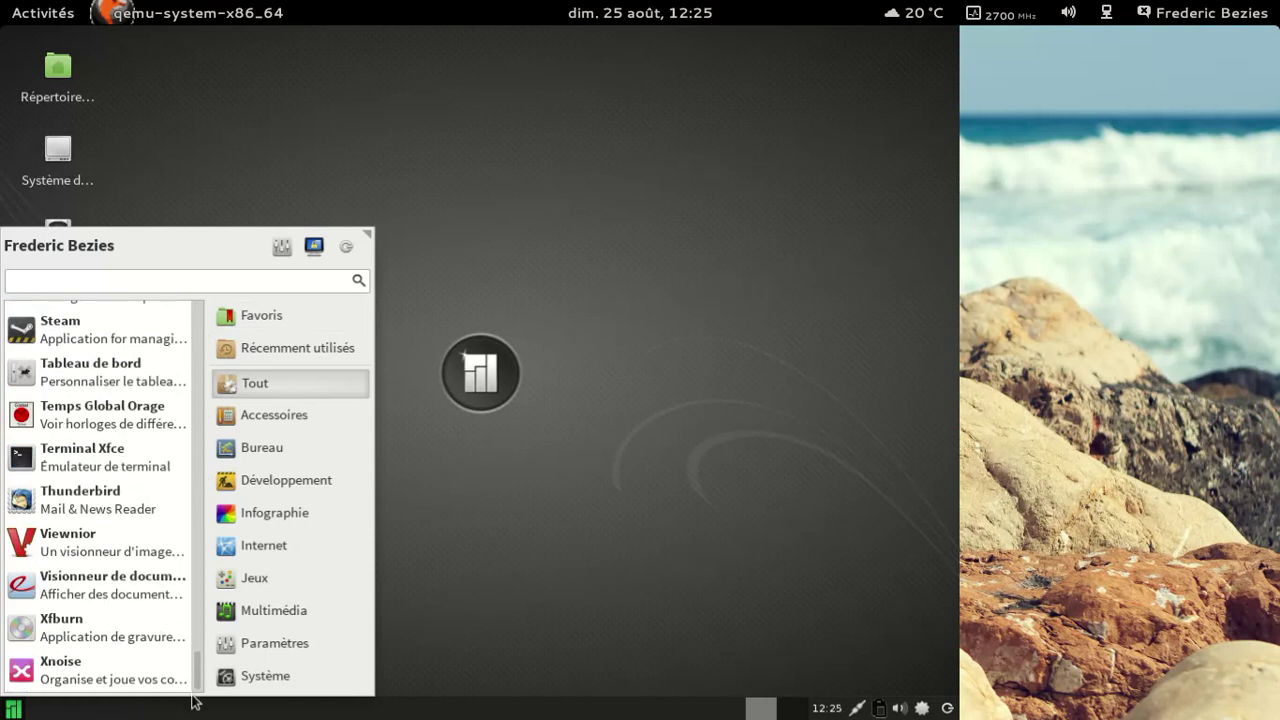
click(272, 452)
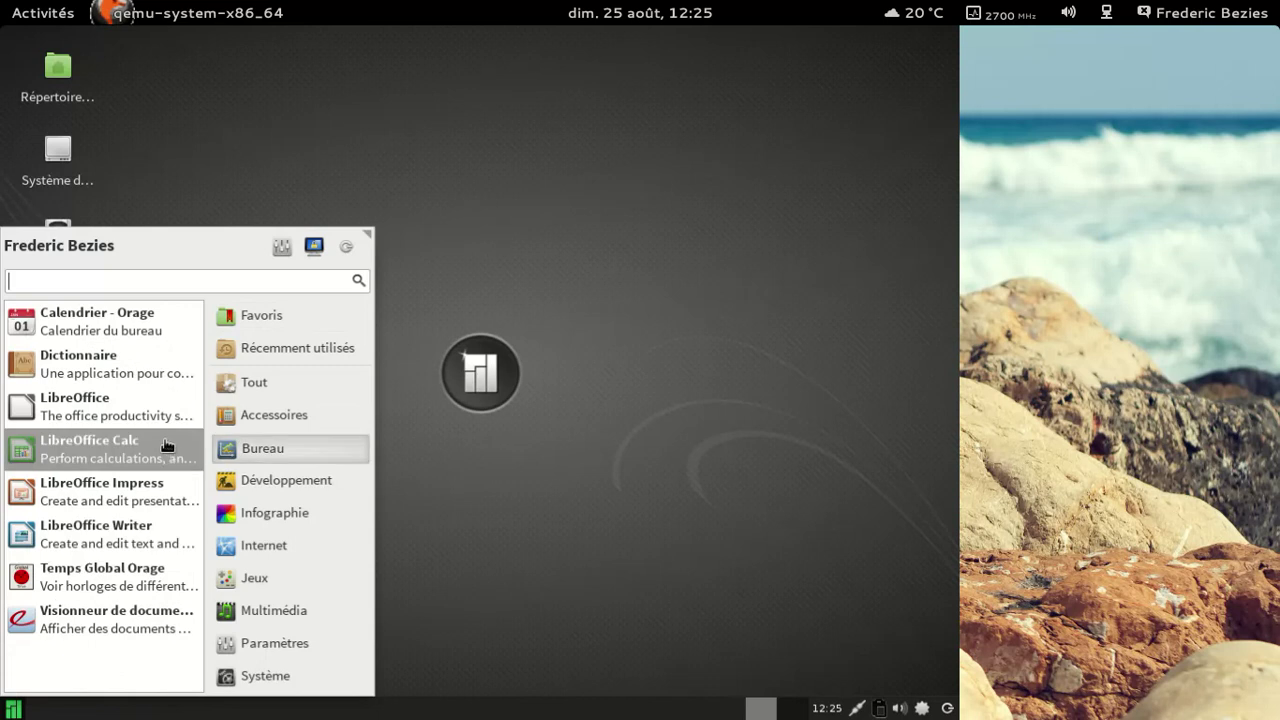
click(153, 410)
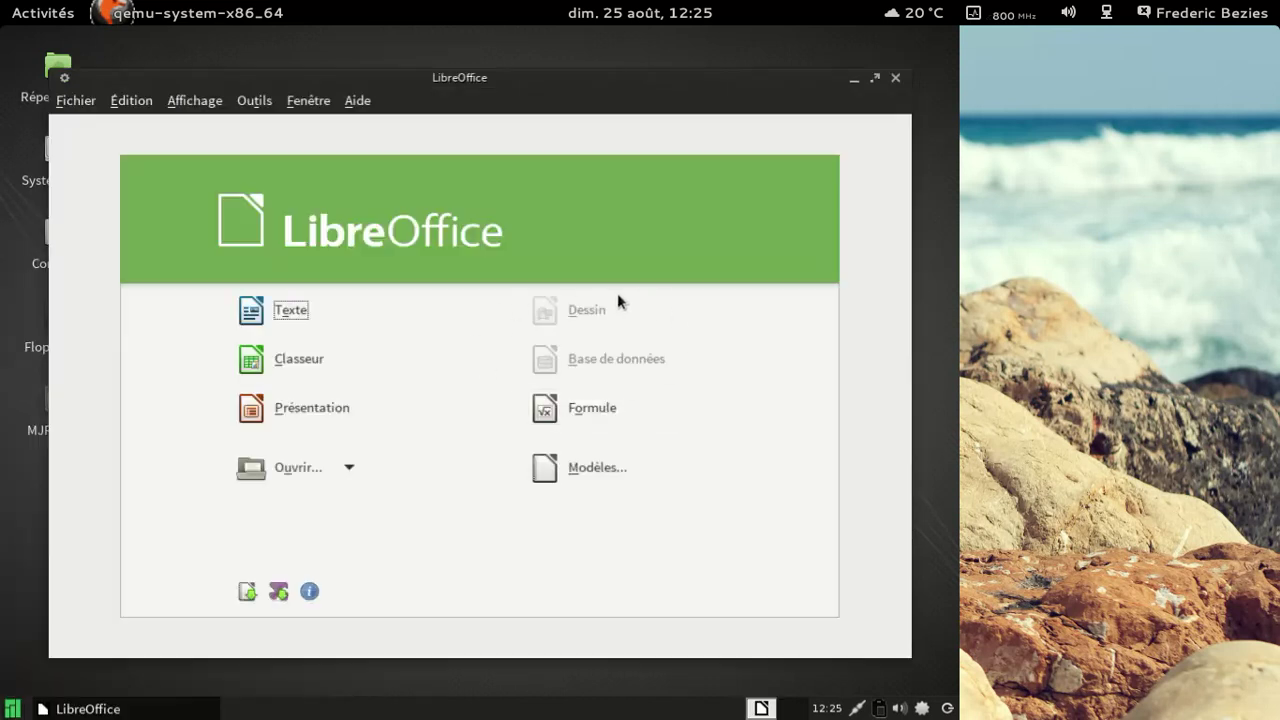
Step: Open a blank Writer document, check the LibreOffice 4.0.5.2 About box, then close Writer
click(315, 310)
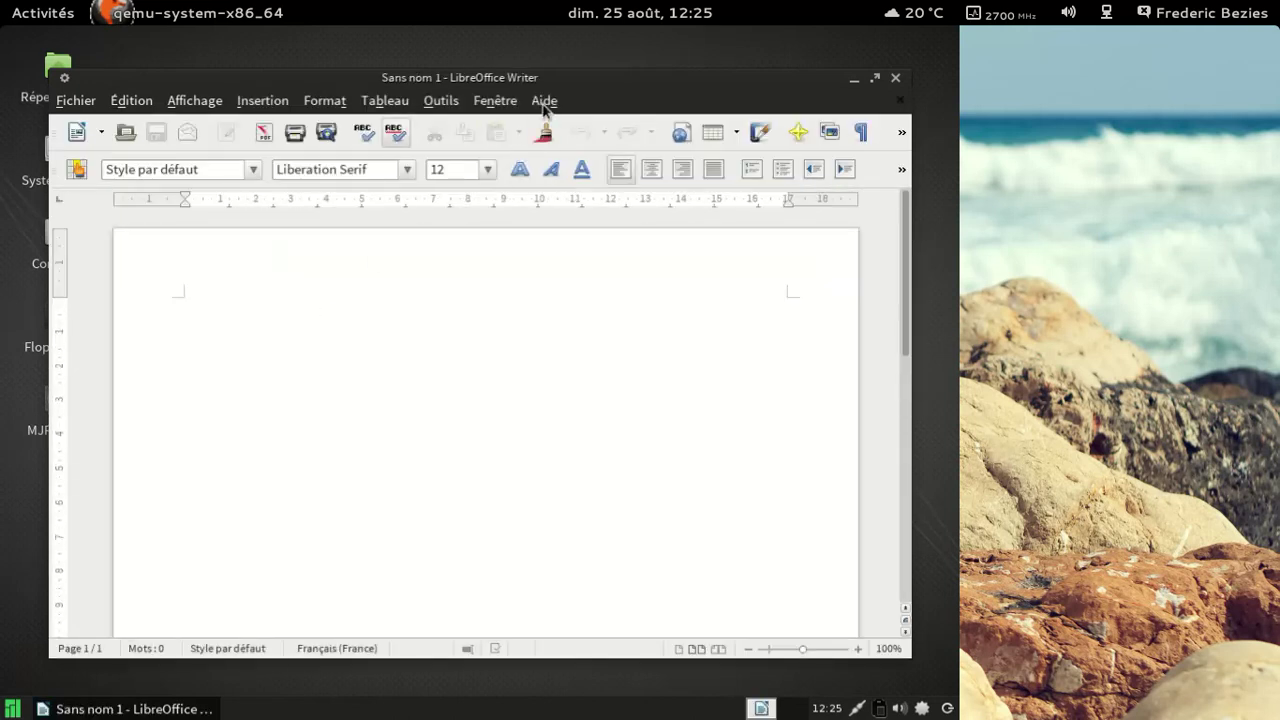
click(545, 104)
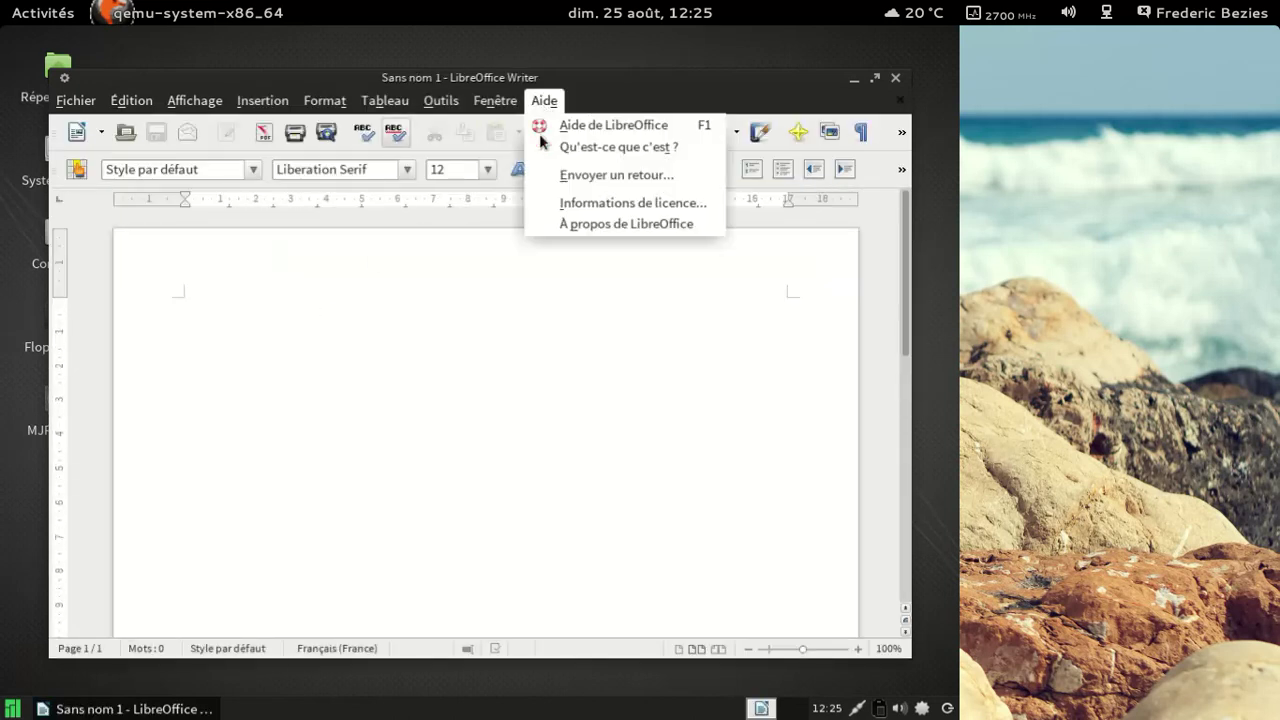
click(571, 222)
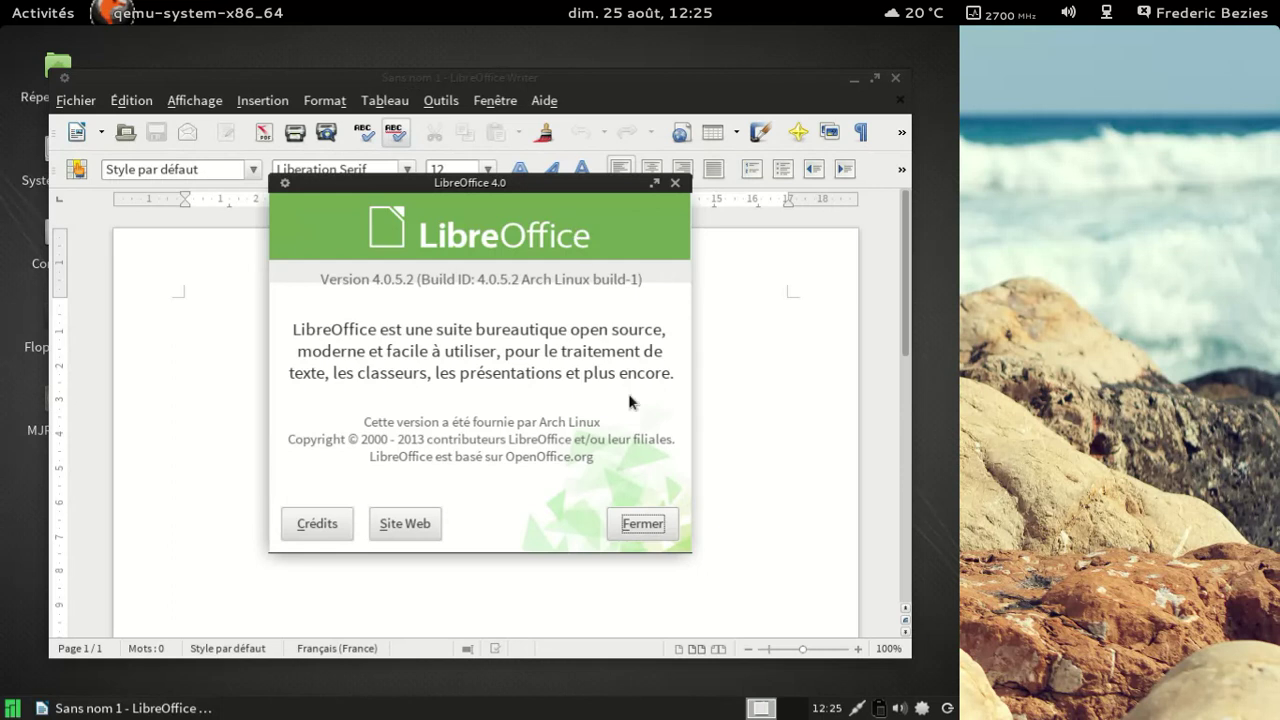
click(647, 535)
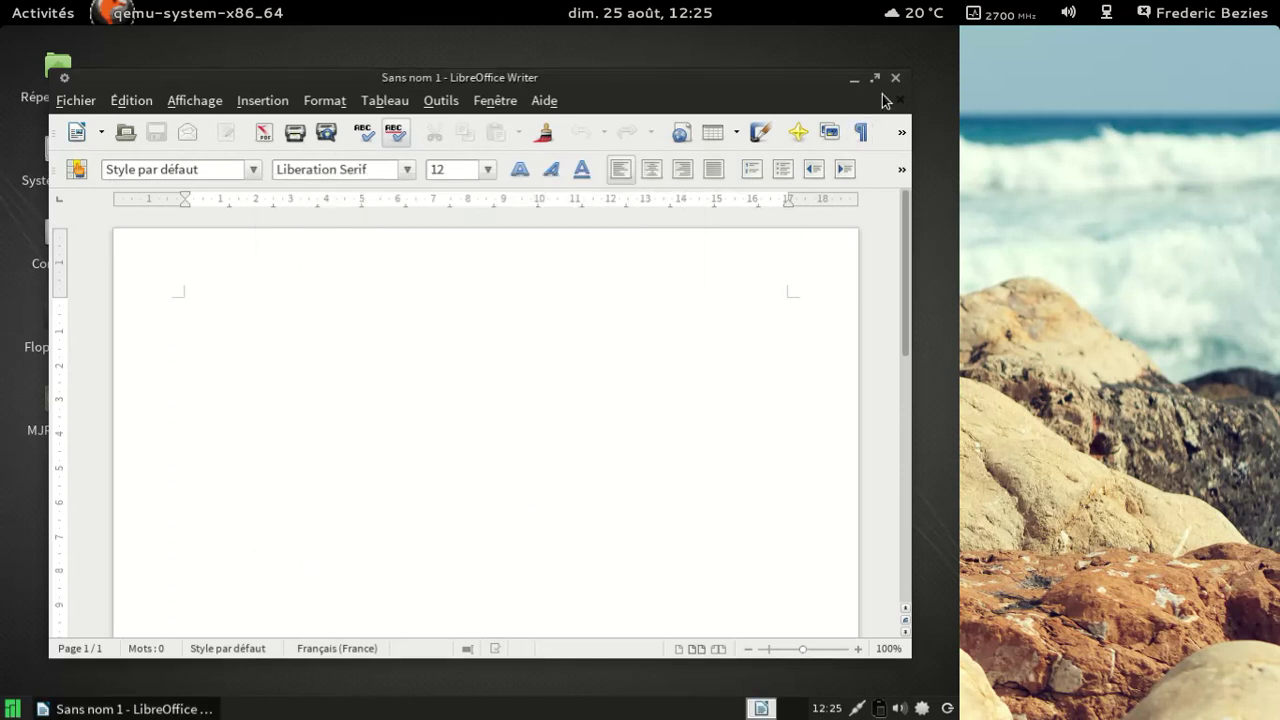
click(895, 78)
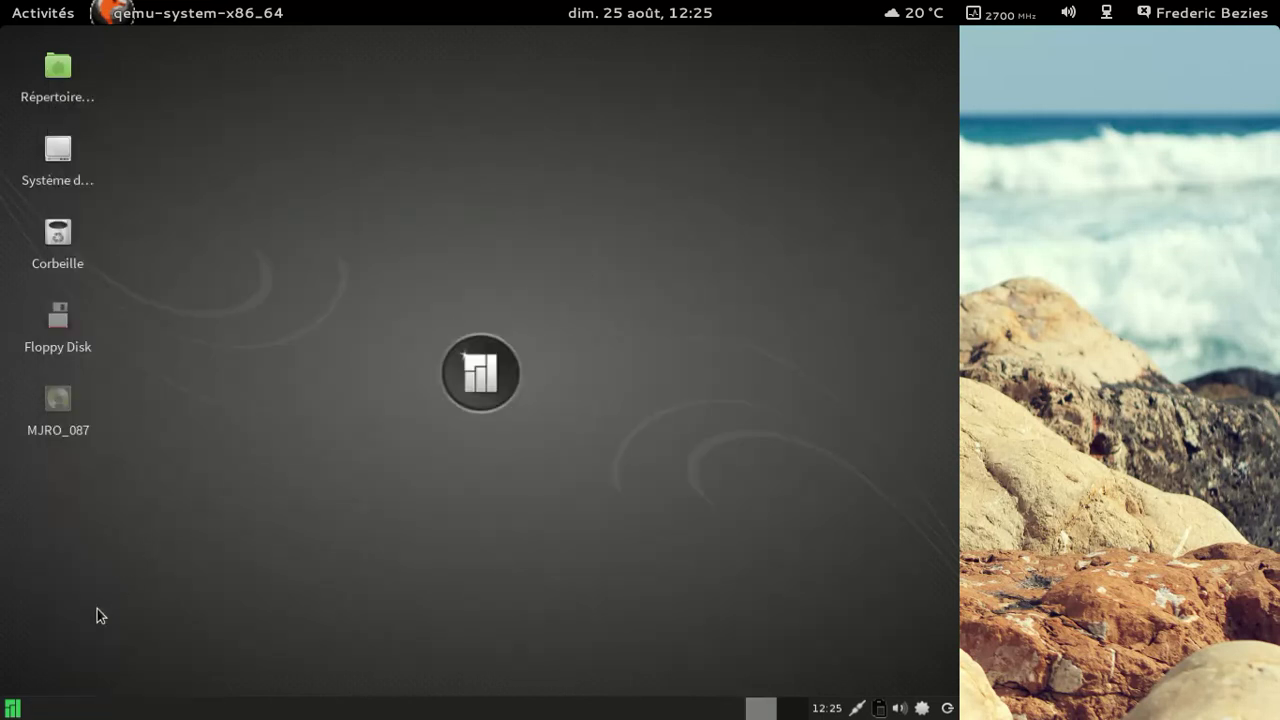
click(12, 708)
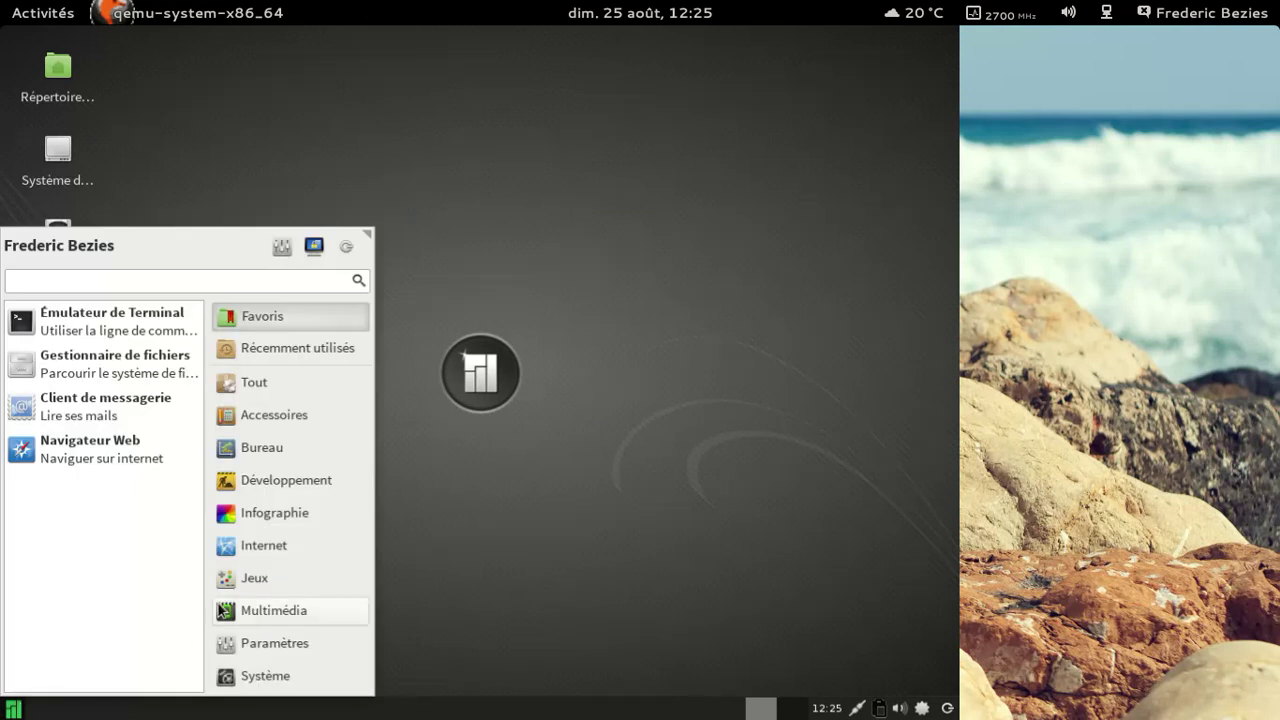
Step: Launch Pamac from Système, refresh the databases, and list the orphan packages
click(284, 676)
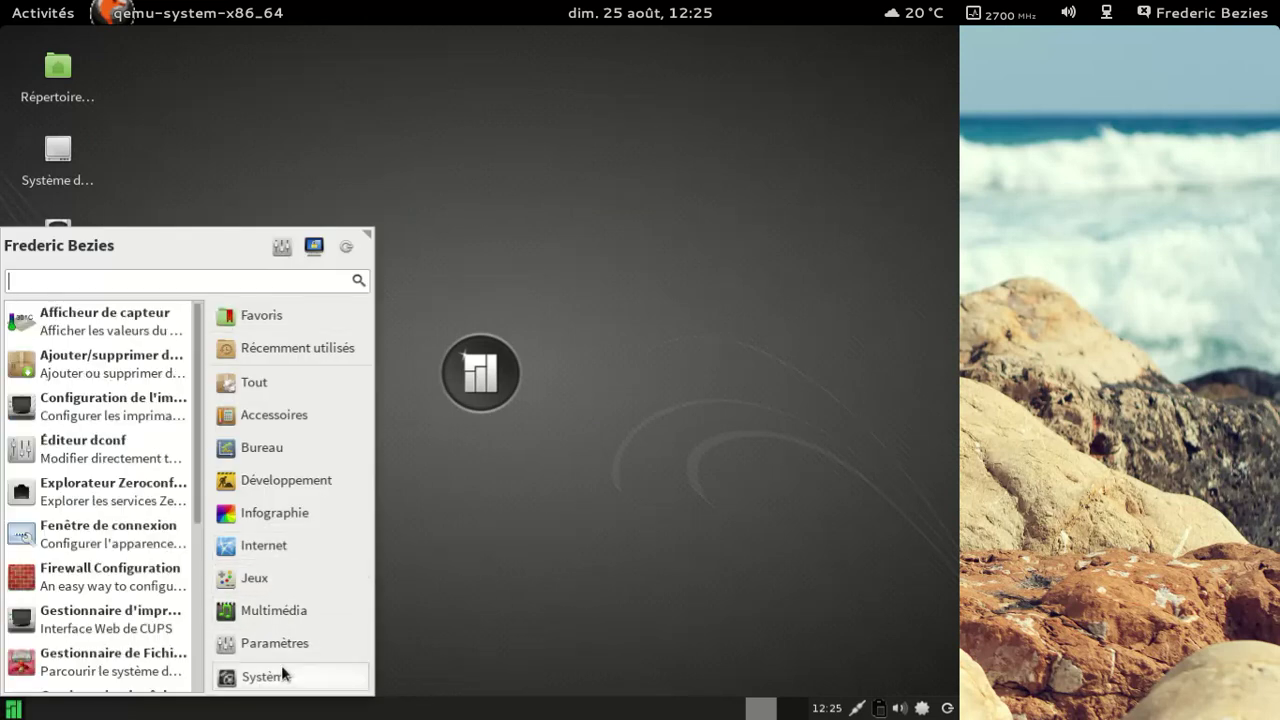
click(155, 372)
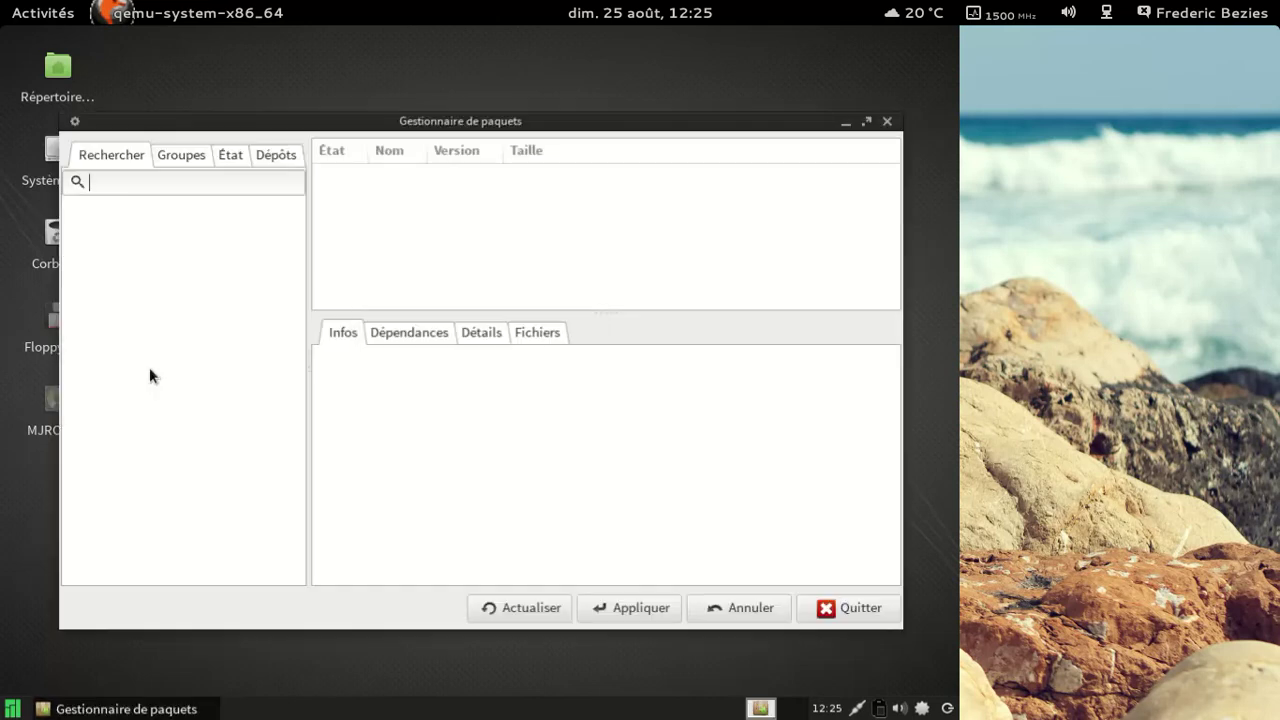
click(487, 607)
click(236, 156)
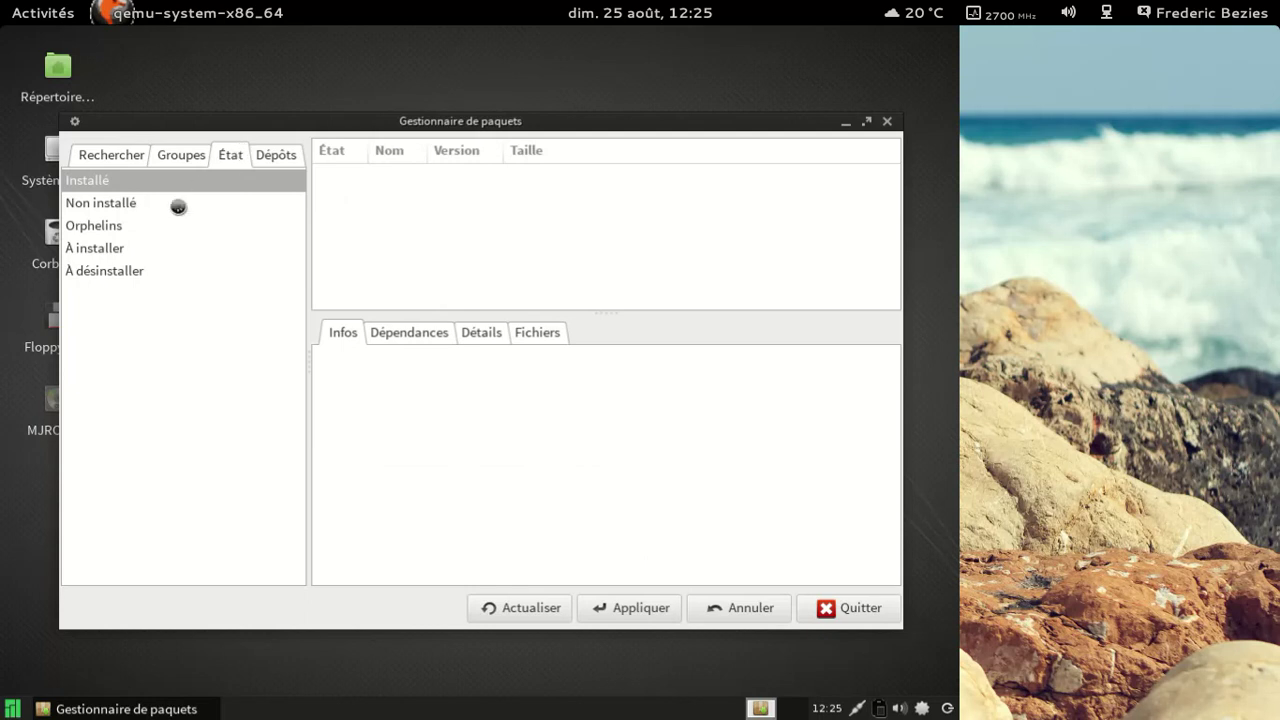
click(146, 230)
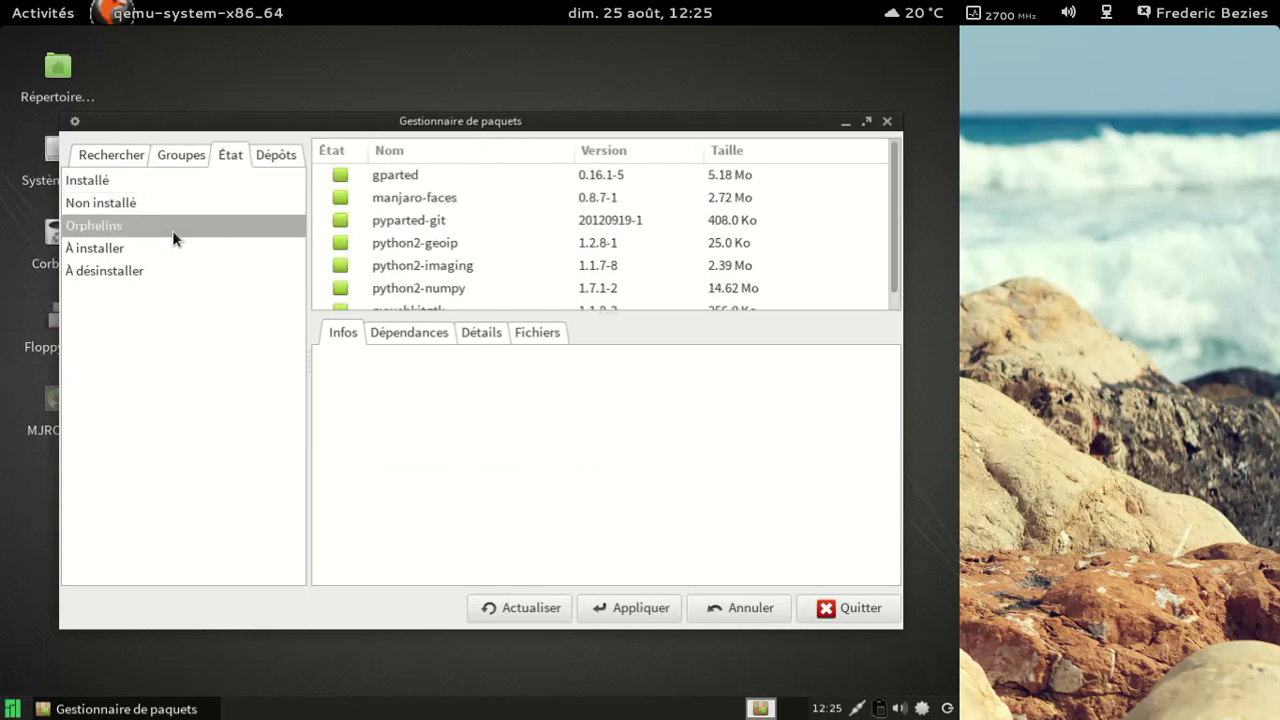
Step: Inspect the manjaro-faces, gparted and pywebkitgtk orphans and sort the list by name
click(456, 197)
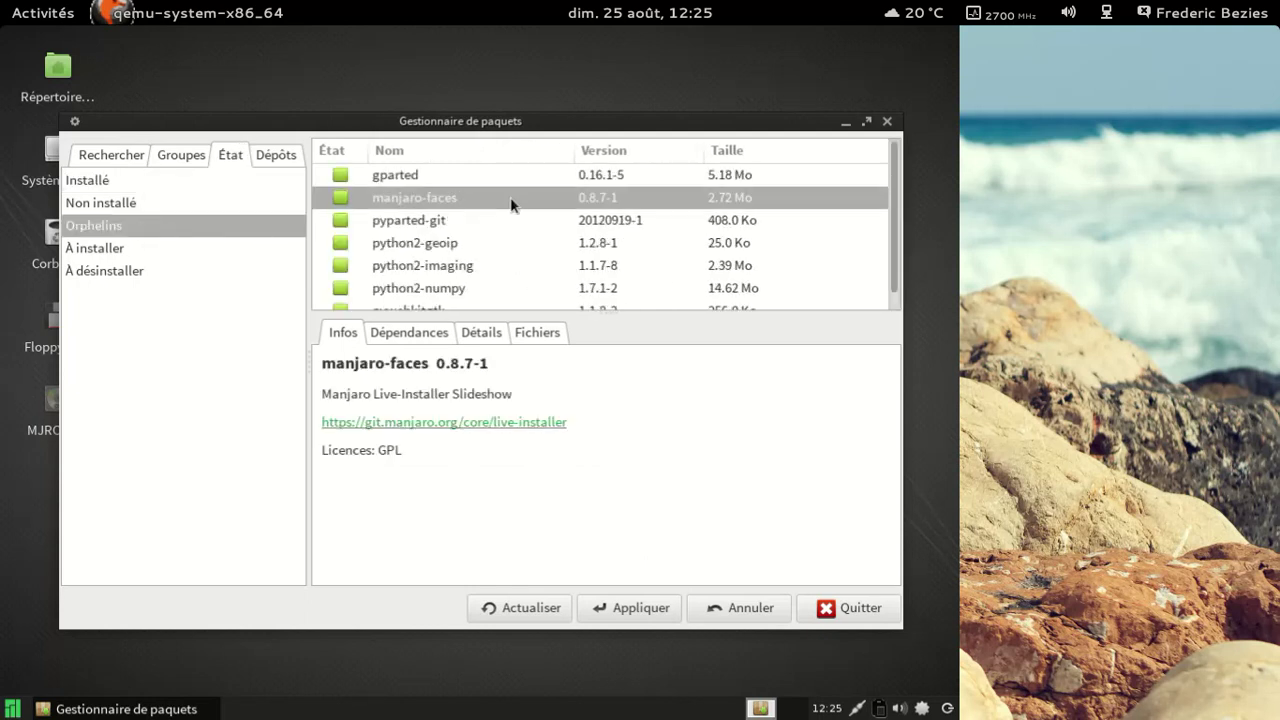
scroll(509, 211, down, 1)
scroll(509, 204, up, 1)
click(442, 176)
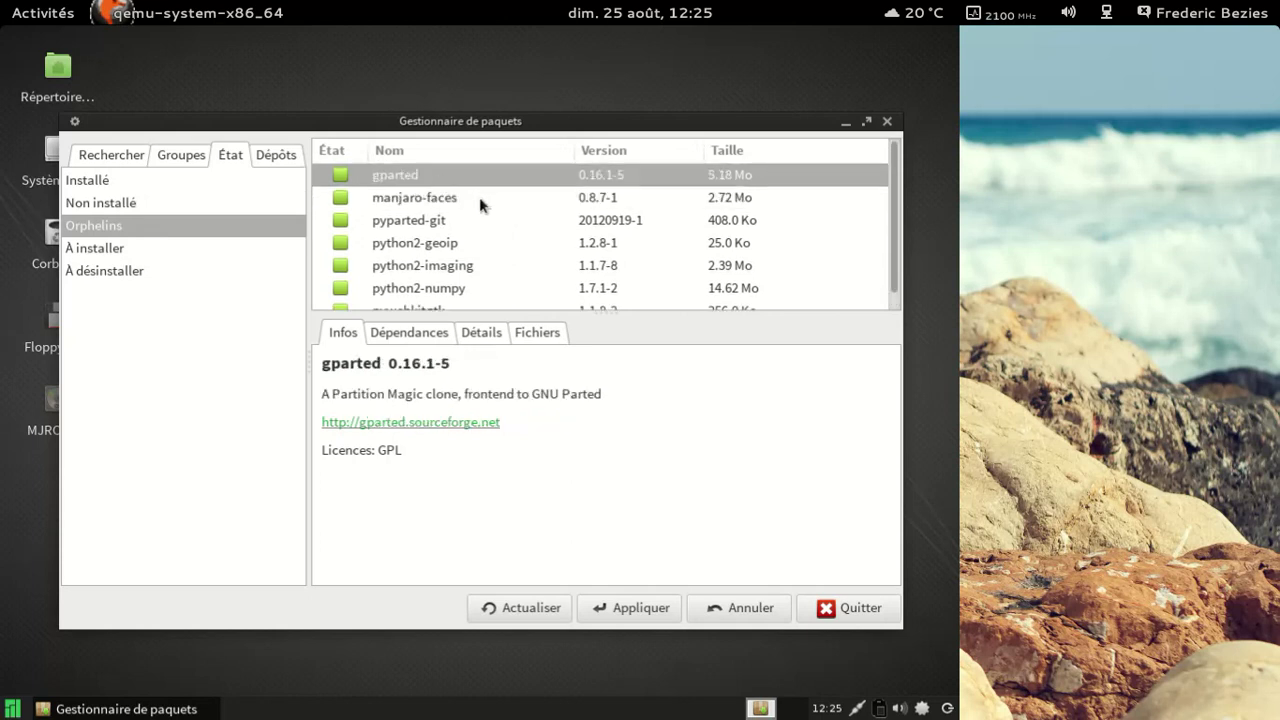
scroll(480, 215, down, 1)
click(463, 299)
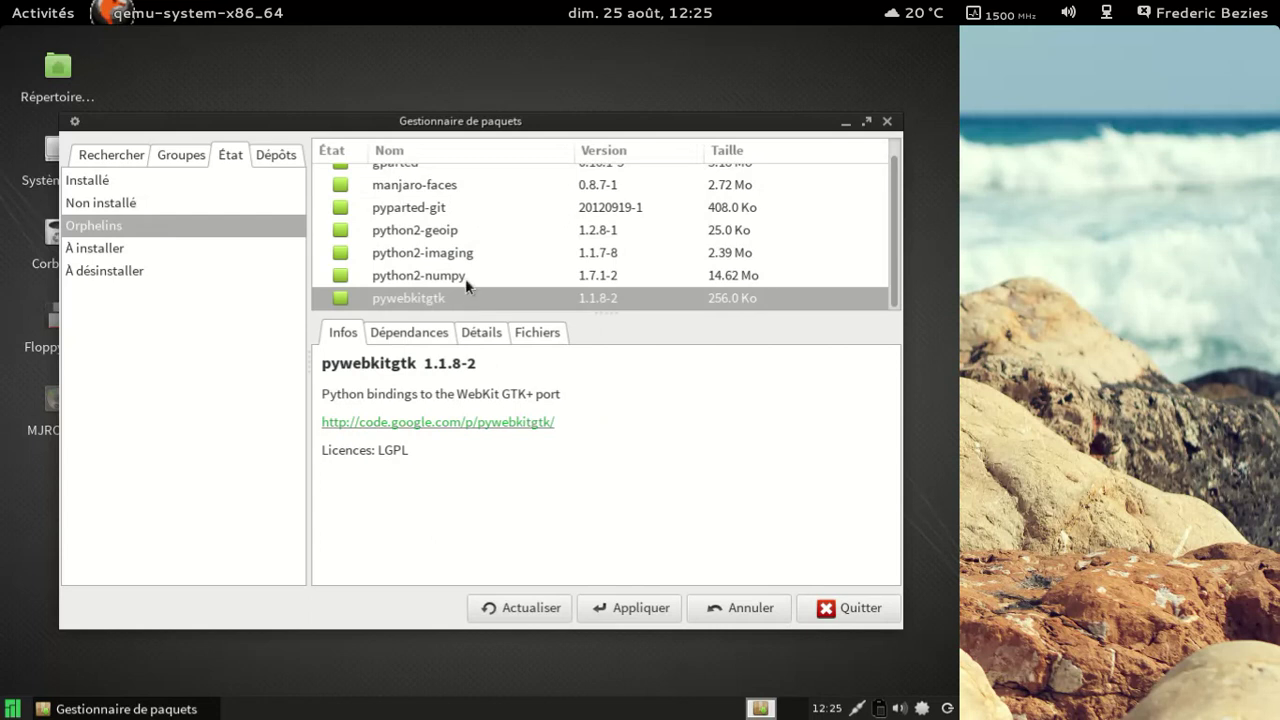
scroll(466, 280, up, 1)
click(410, 151)
click(341, 178)
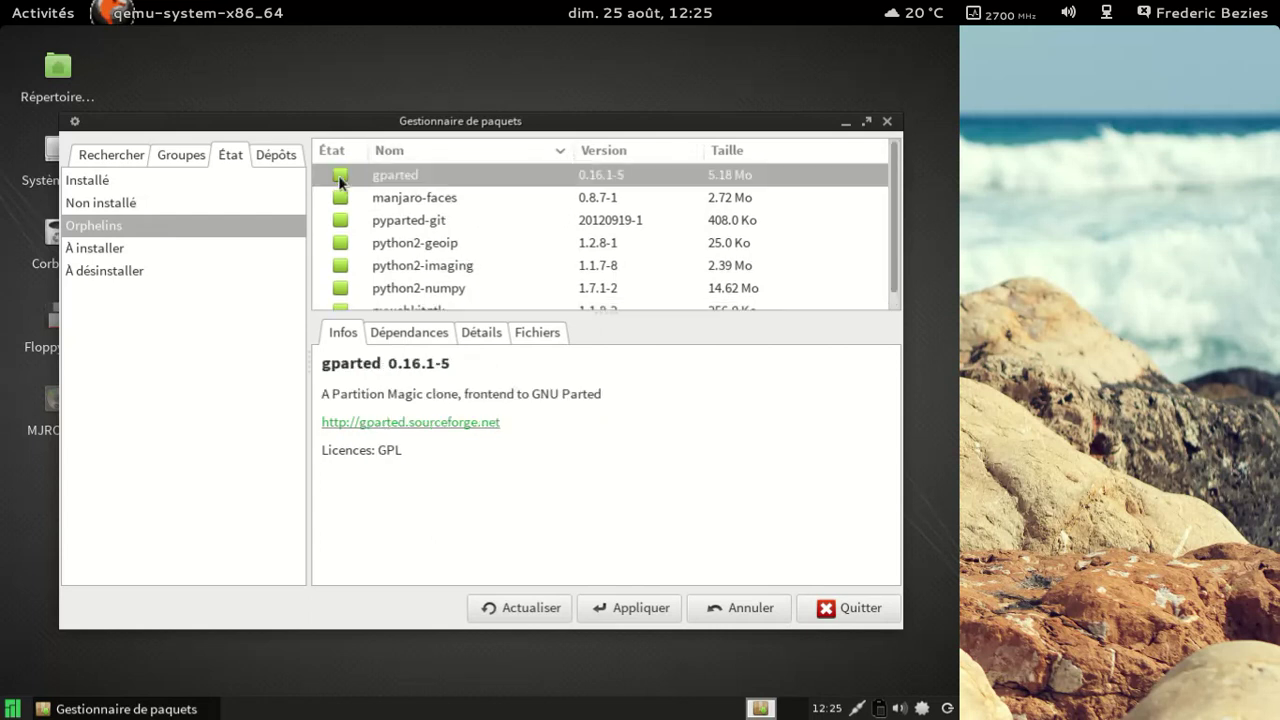
Step: Mark gparted and pywebkitgtk for removal
right_click(341, 178)
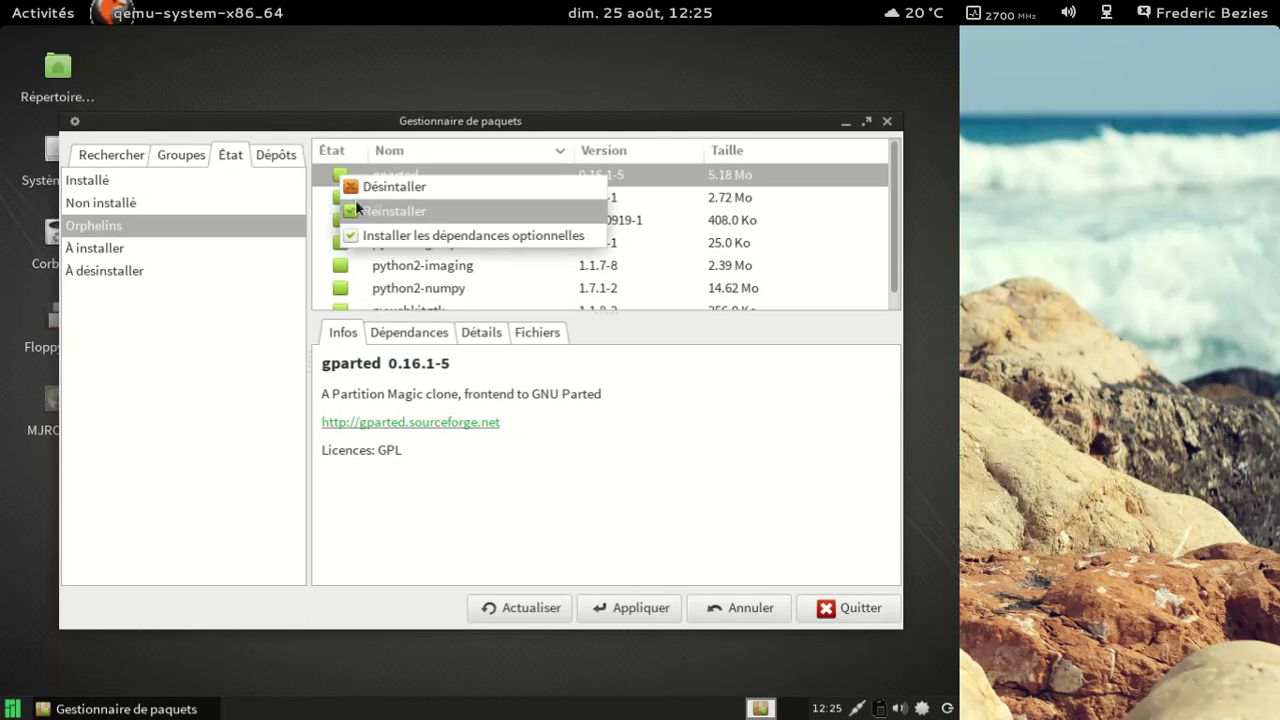
click(358, 192)
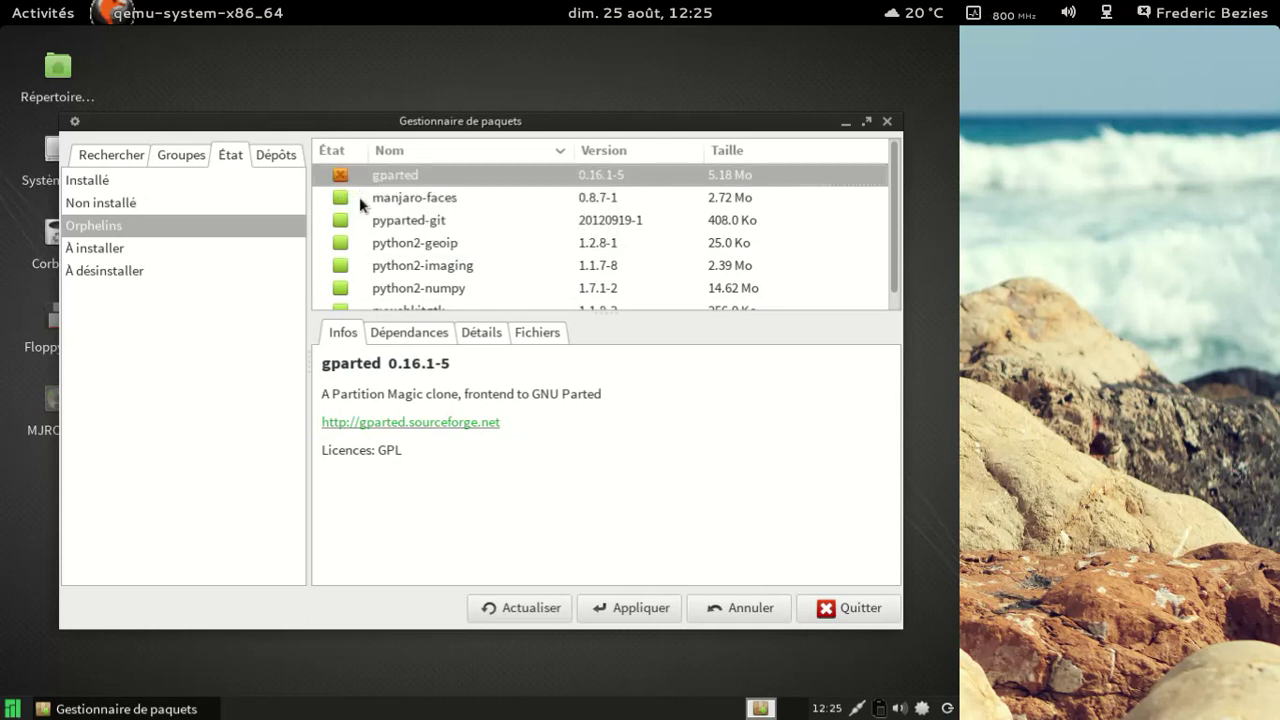
click(400, 200)
scroll(430, 310, down, 1)
click(428, 300)
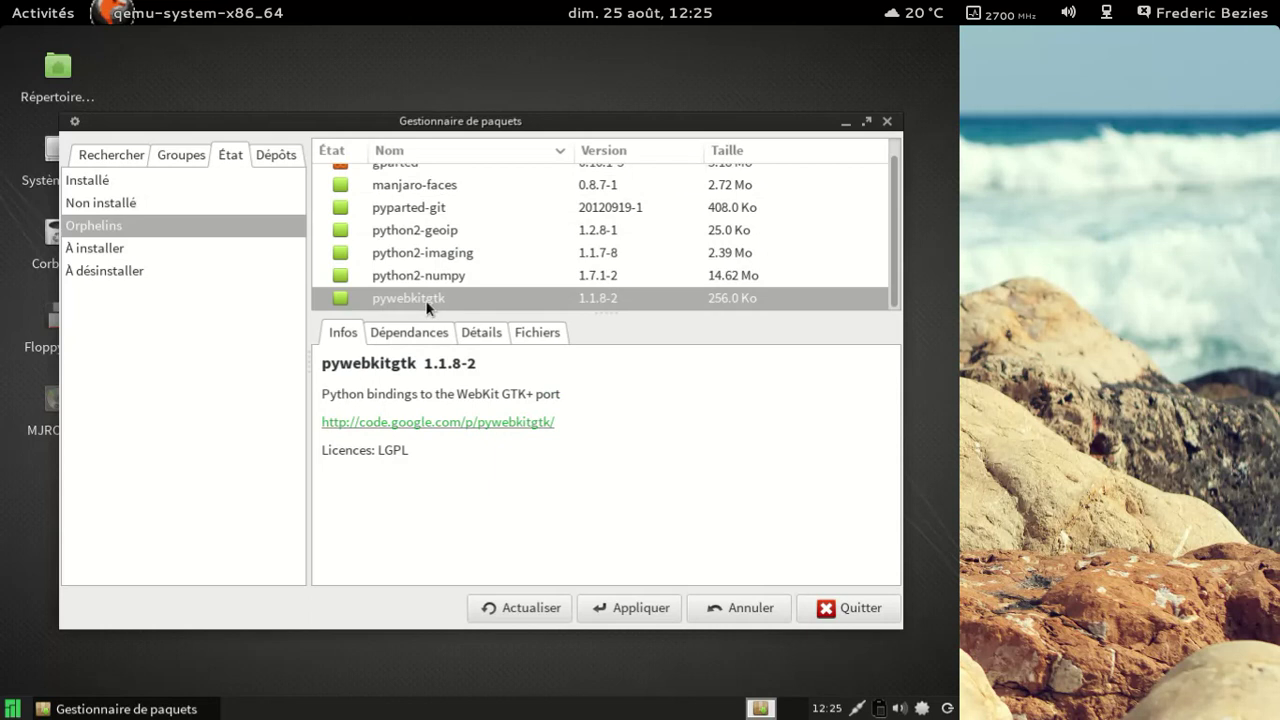
right_click(391, 297)
click(410, 314)
Step: Mark python2-numpy for removal, undoing an accidental reinstall mark first
right_click(385, 281)
click(414, 312)
right_click(408, 281)
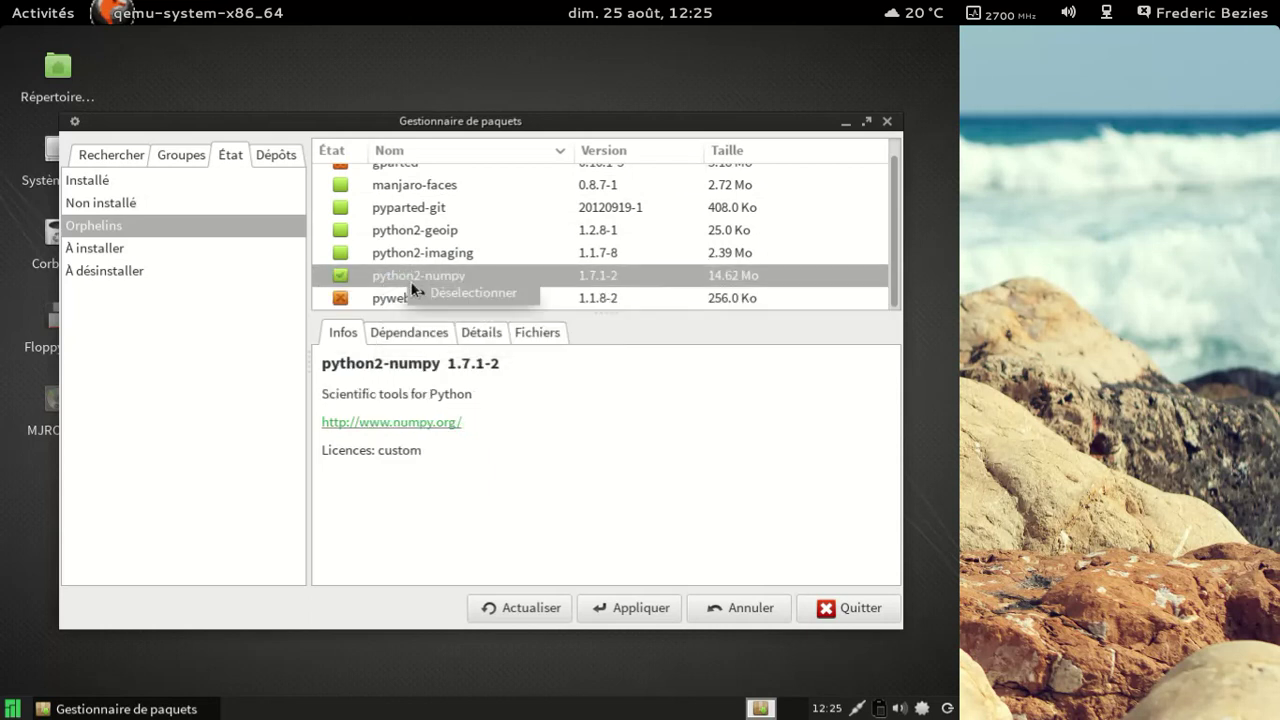
click(443, 292)
right_click(416, 271)
click(432, 284)
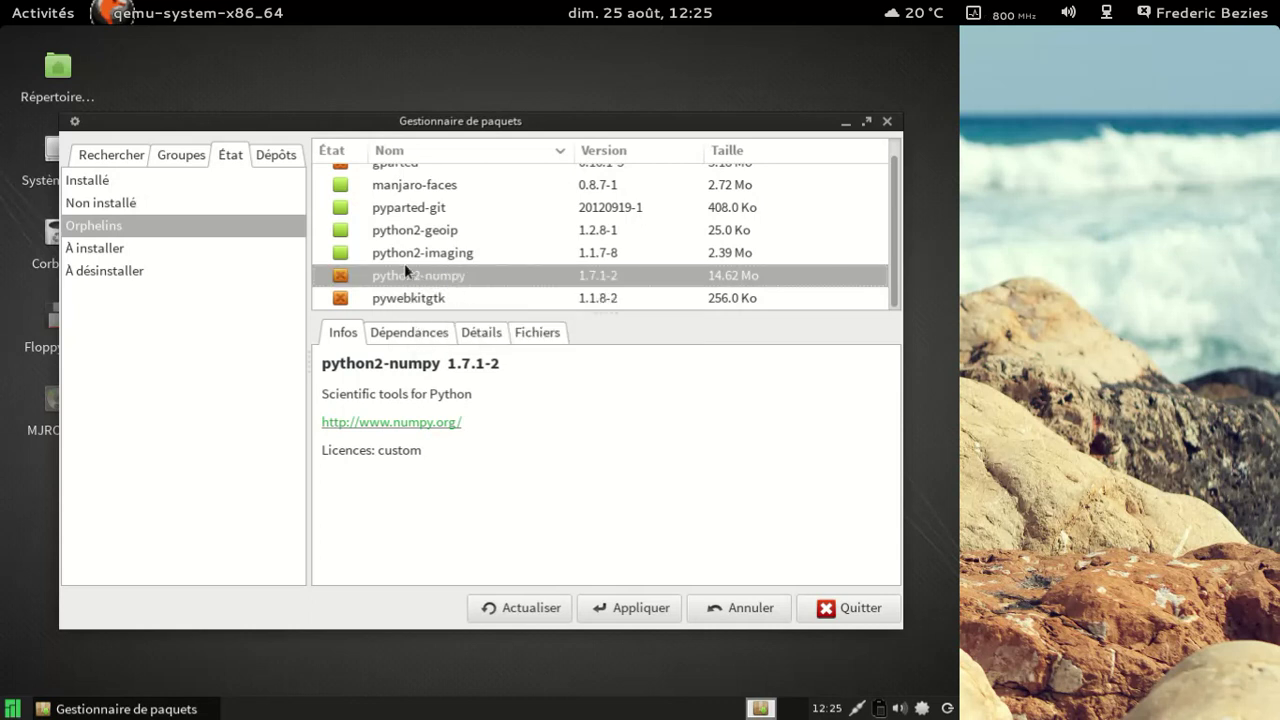
Step: Mark python2-imaging, python2-geoip, pyparted-git and manjaro-faces for removal
right_click(400, 258)
click(431, 272)
right_click(411, 230)
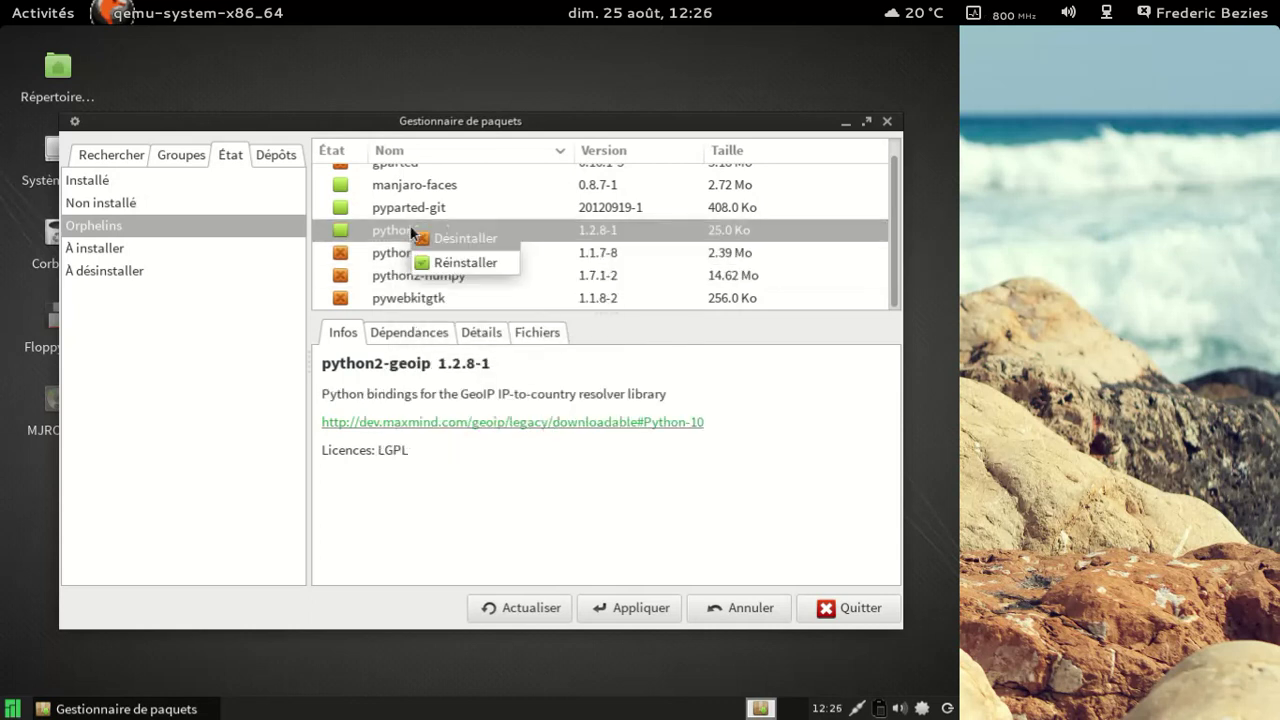
click(436, 239)
right_click(415, 213)
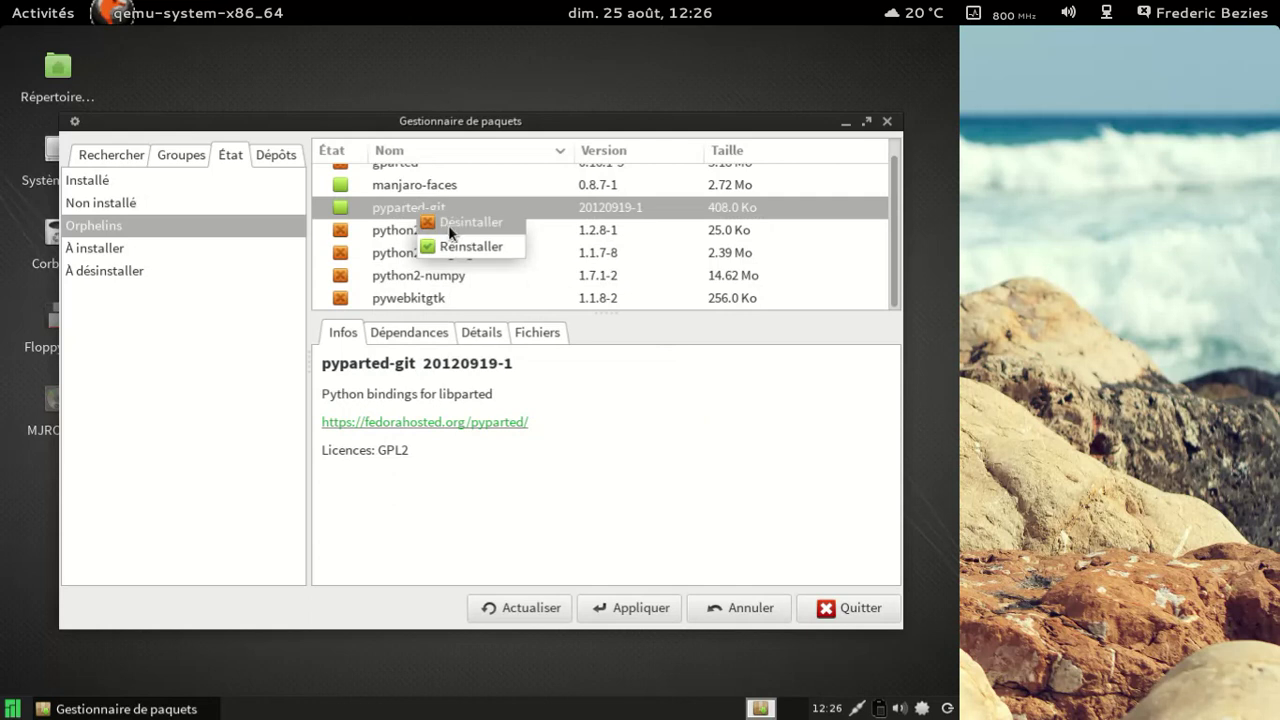
click(447, 224)
right_click(414, 186)
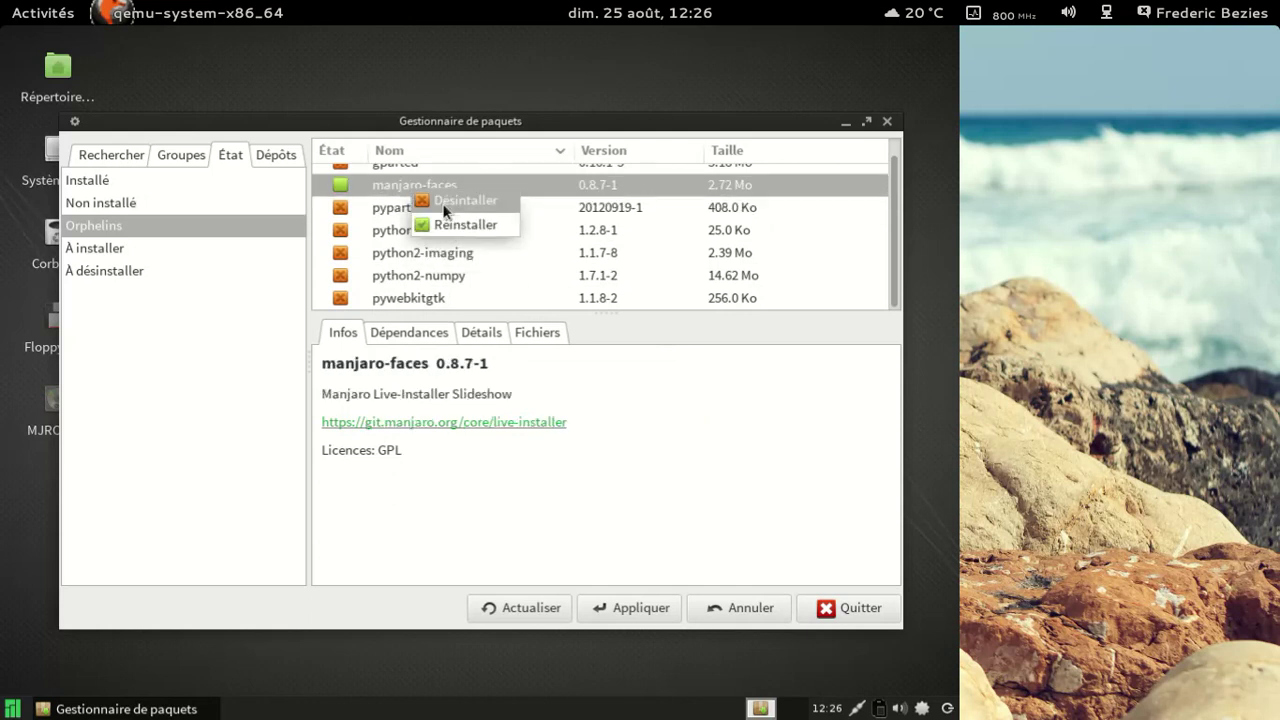
click(442, 203)
Step: Apply and confirm removing the seven orphan packages, authenticating with the root password
click(609, 608)
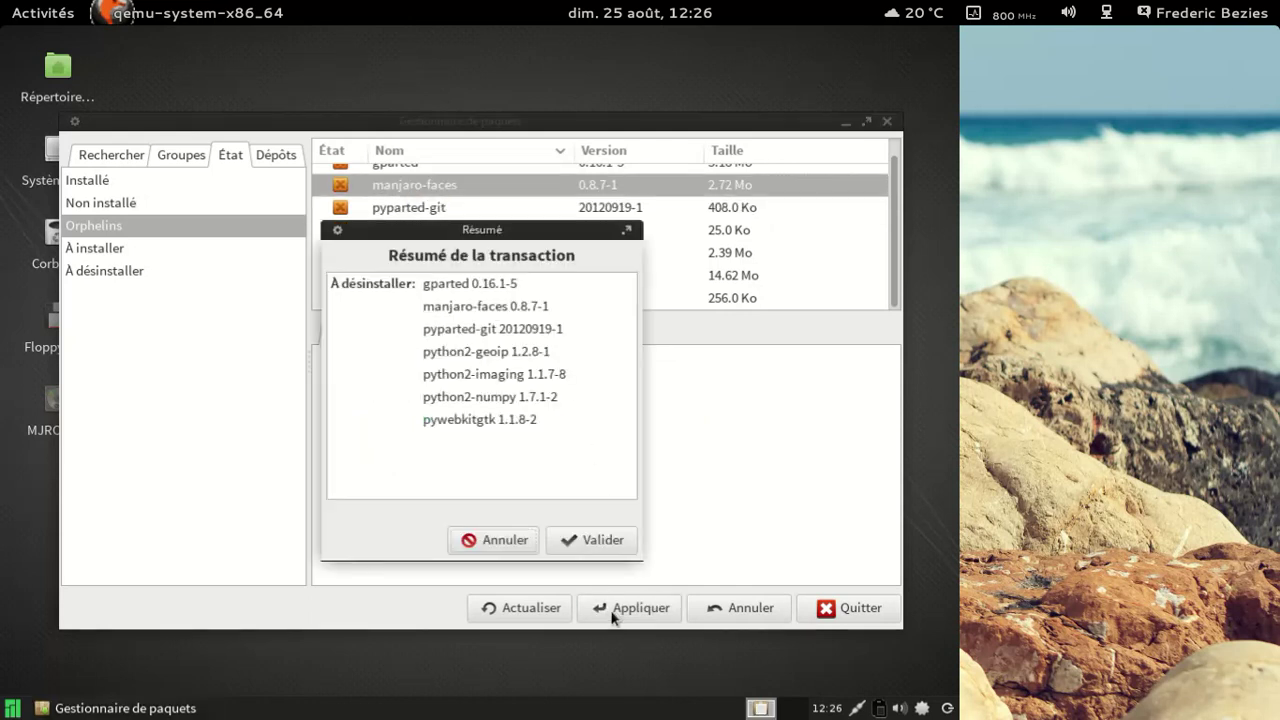
click(588, 538)
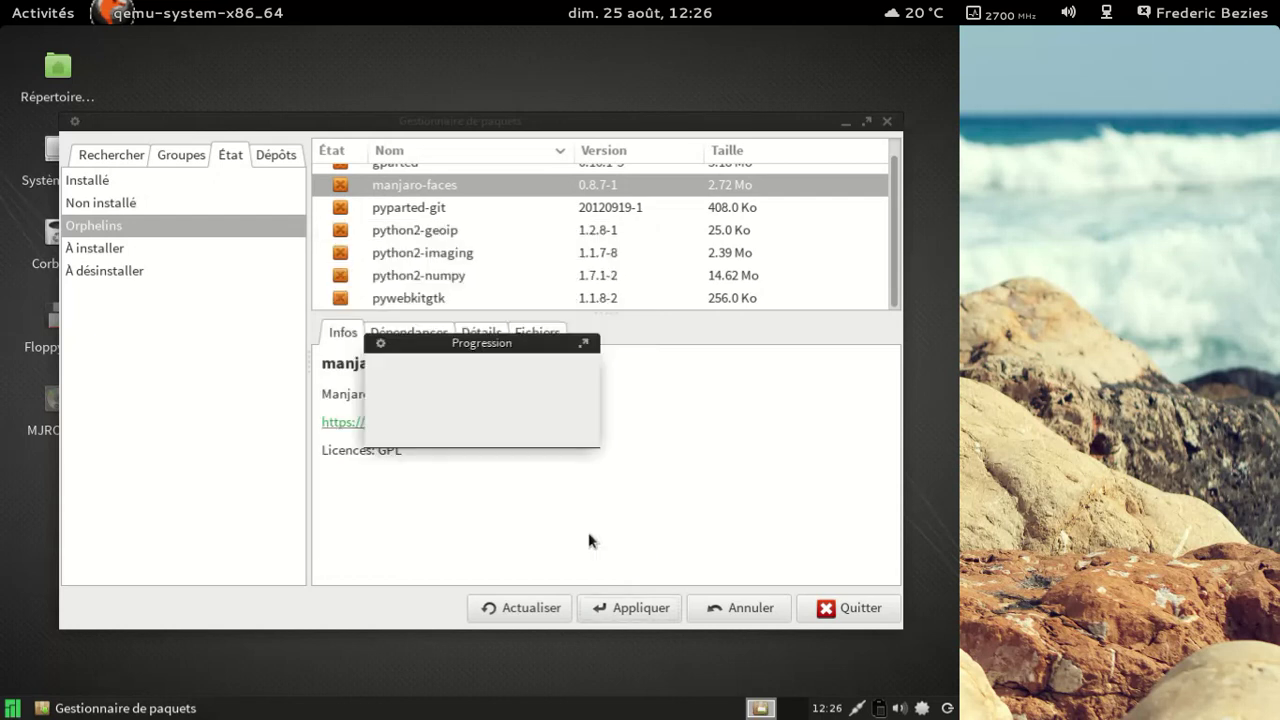
text(manjaro)
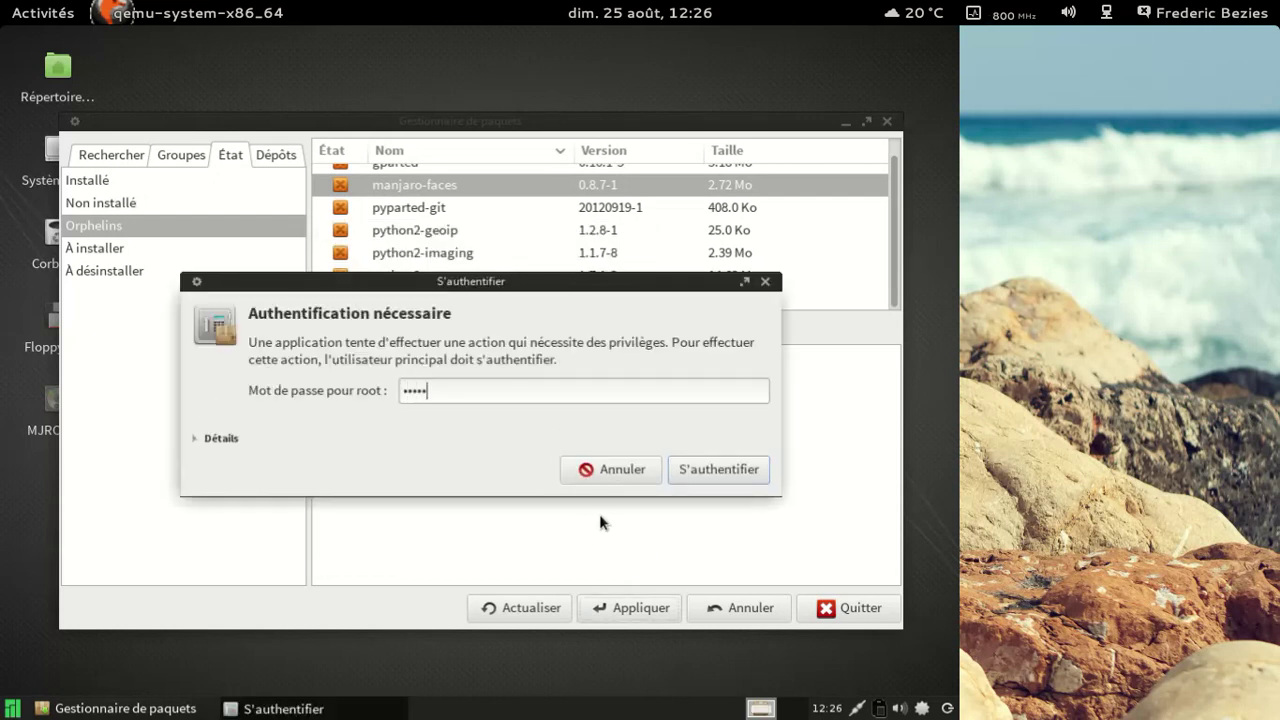
key(Return)
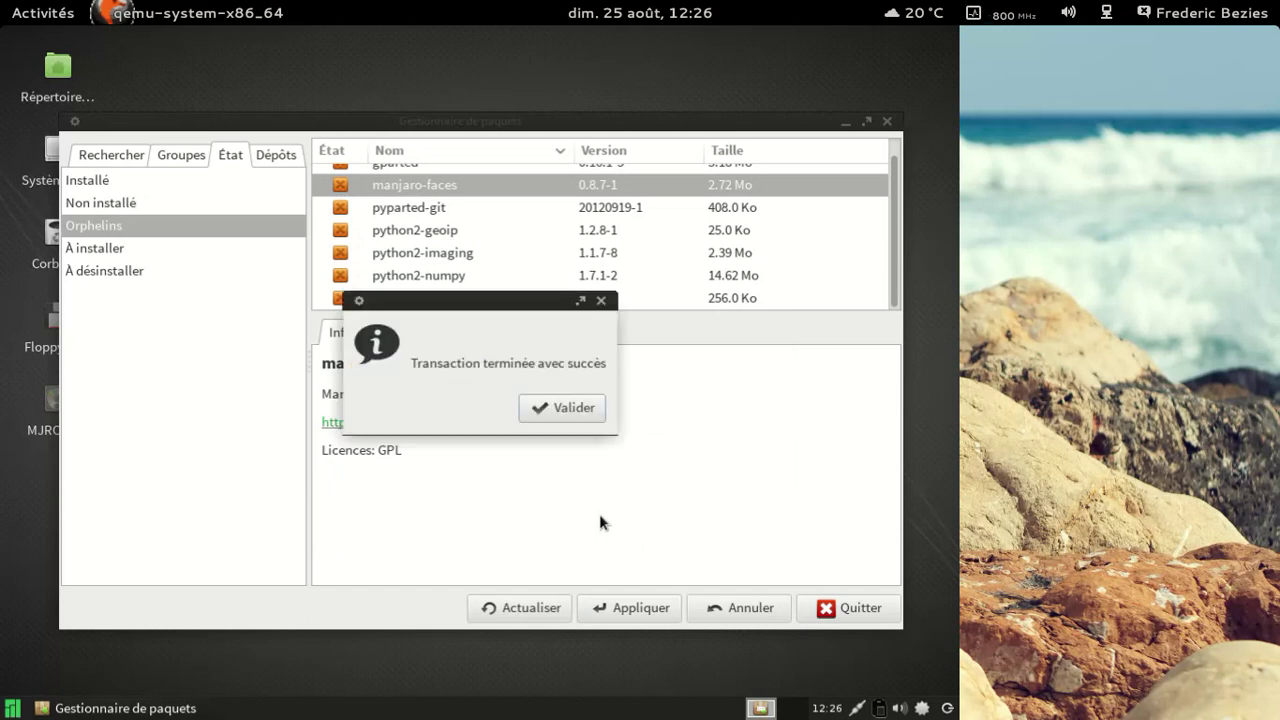
click(560, 408)
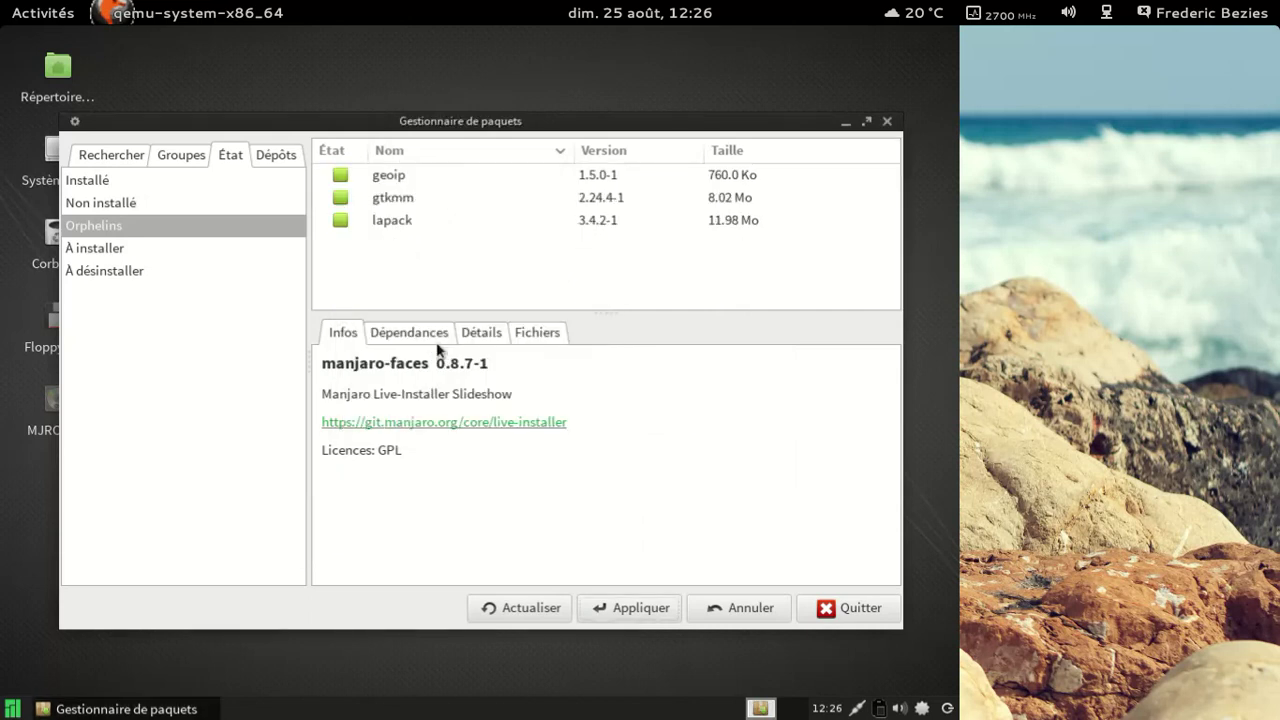
Step: Browse packages by repository, viewing the locaux and multilib repositories
click(276, 158)
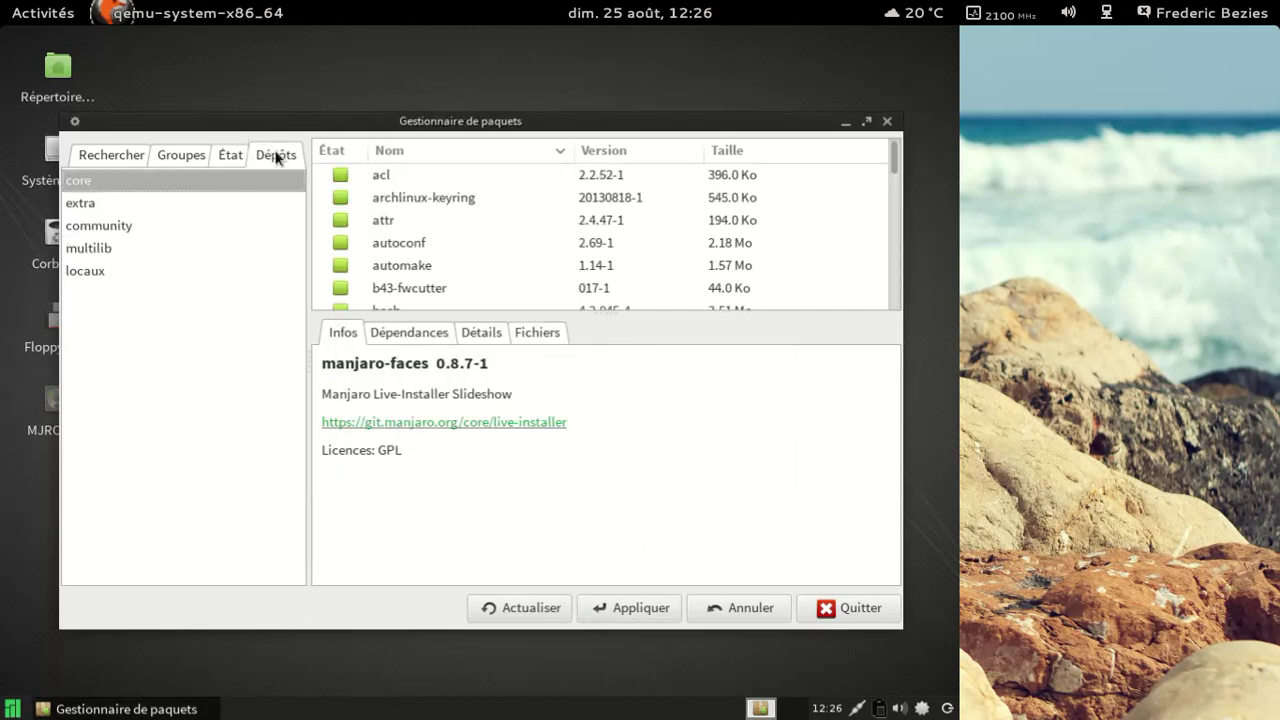
click(148, 271)
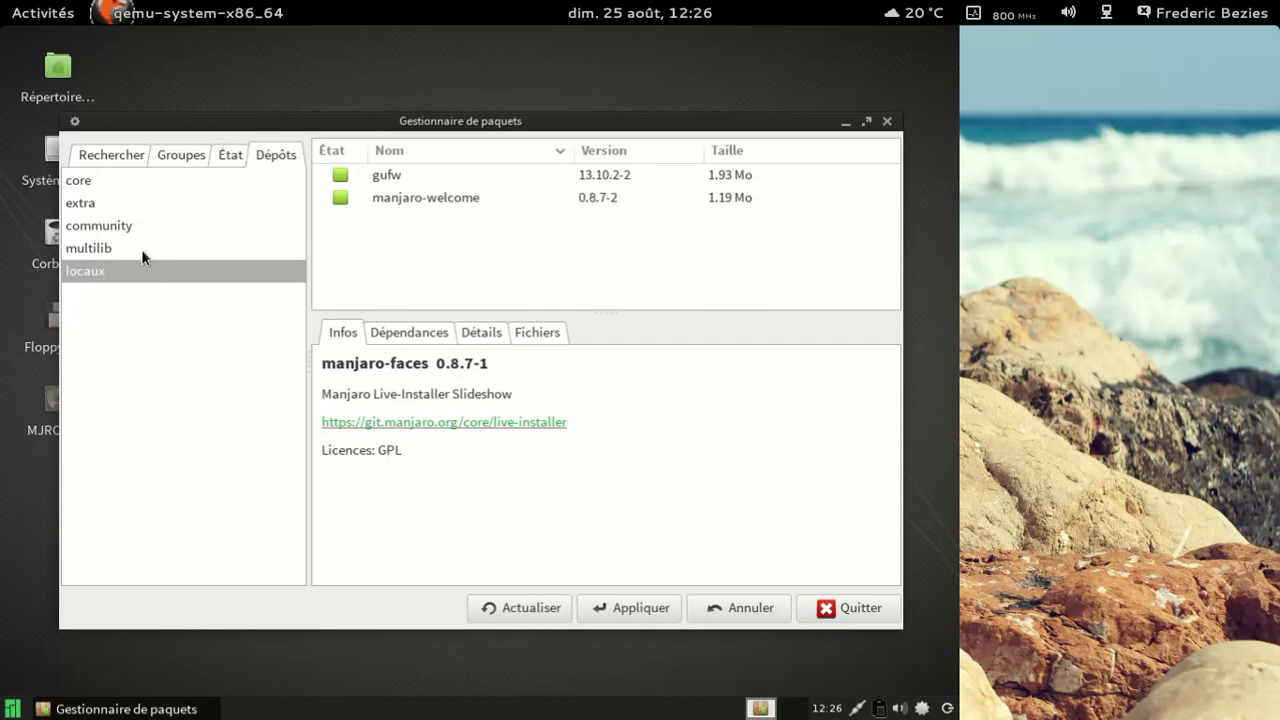
click(141, 248)
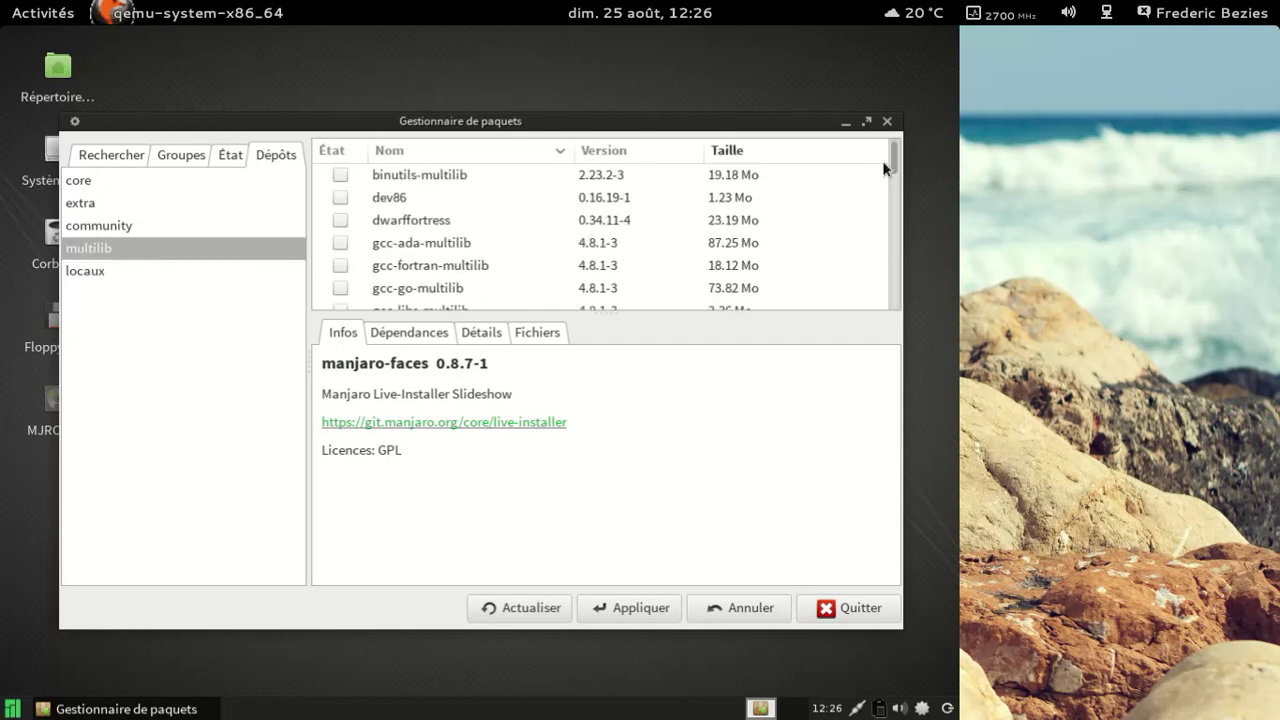
drag(881, 172, 880, 311)
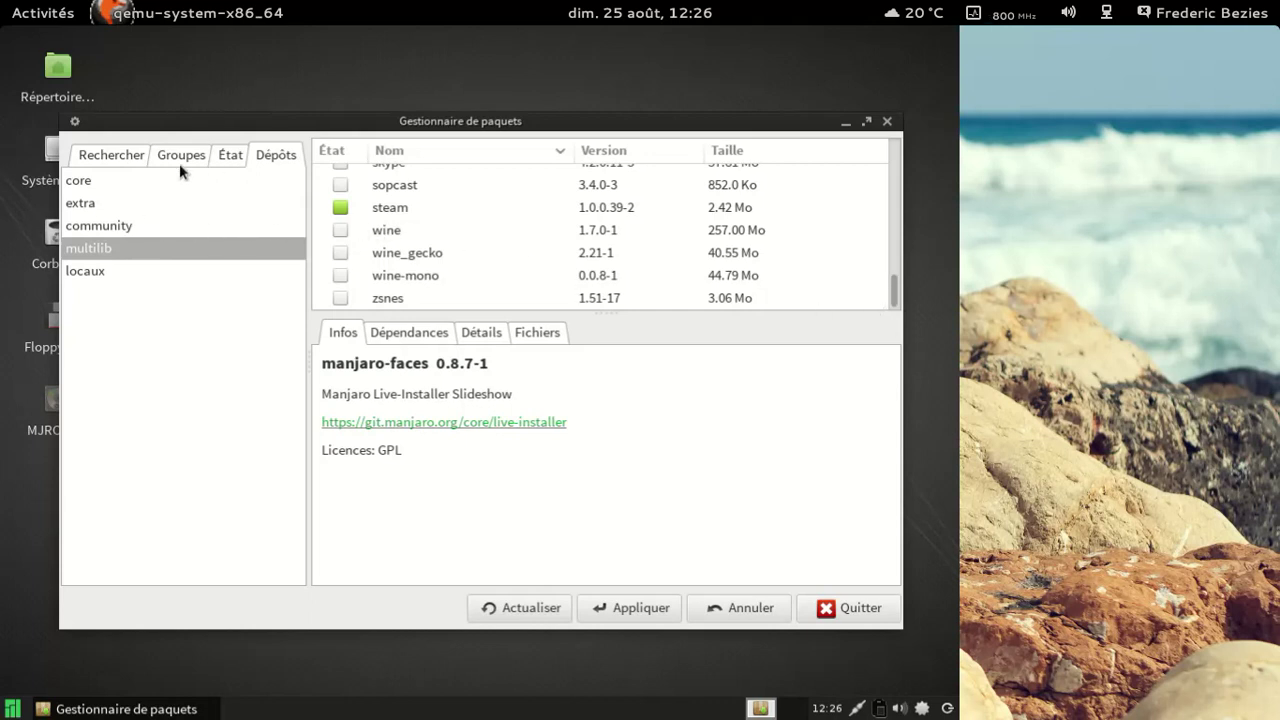
Step: Search packages for 'libreoffice' and mark libreoffice-draw for installation
click(110, 160)
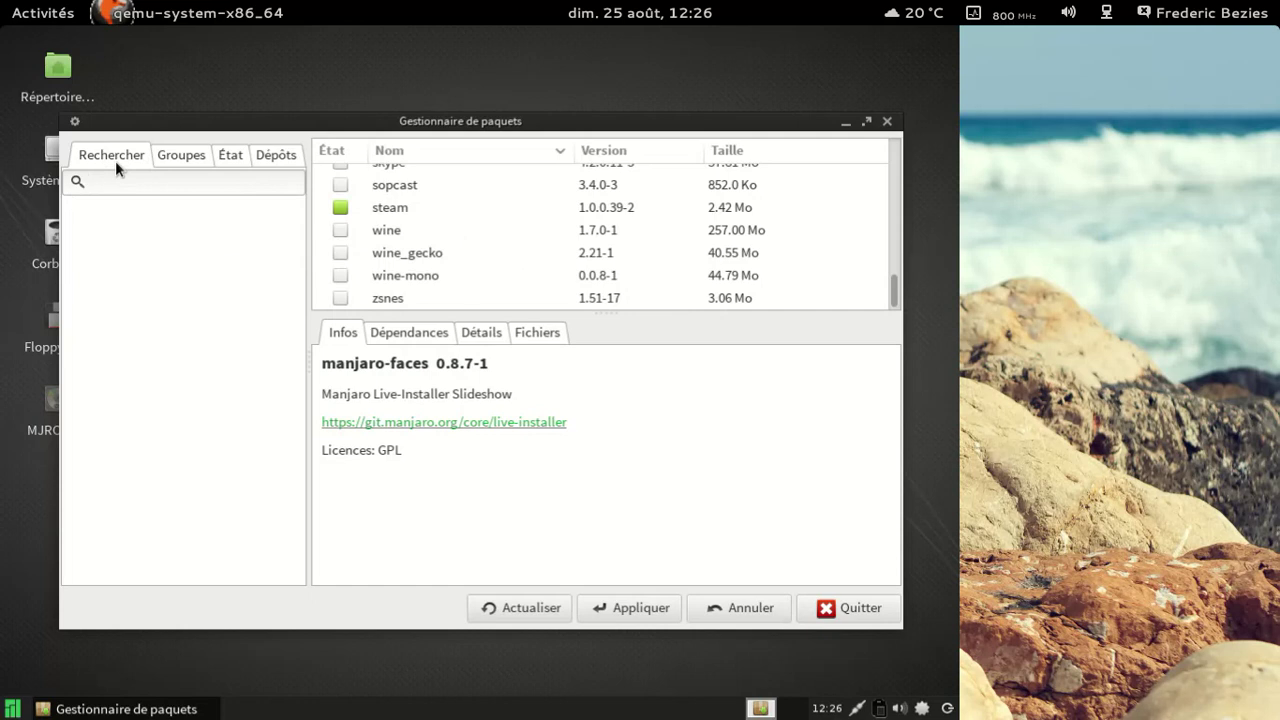
text(libreoffice)
key(Return)
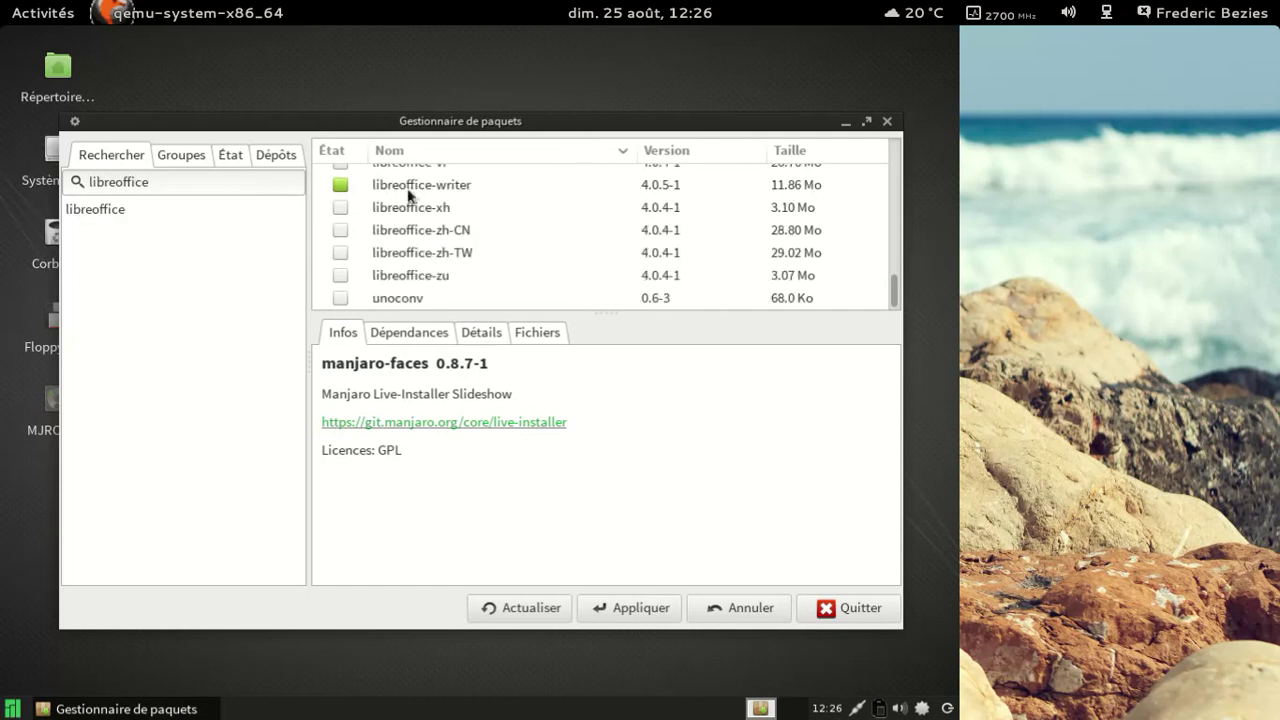
scroll(531, 255, up, 4)
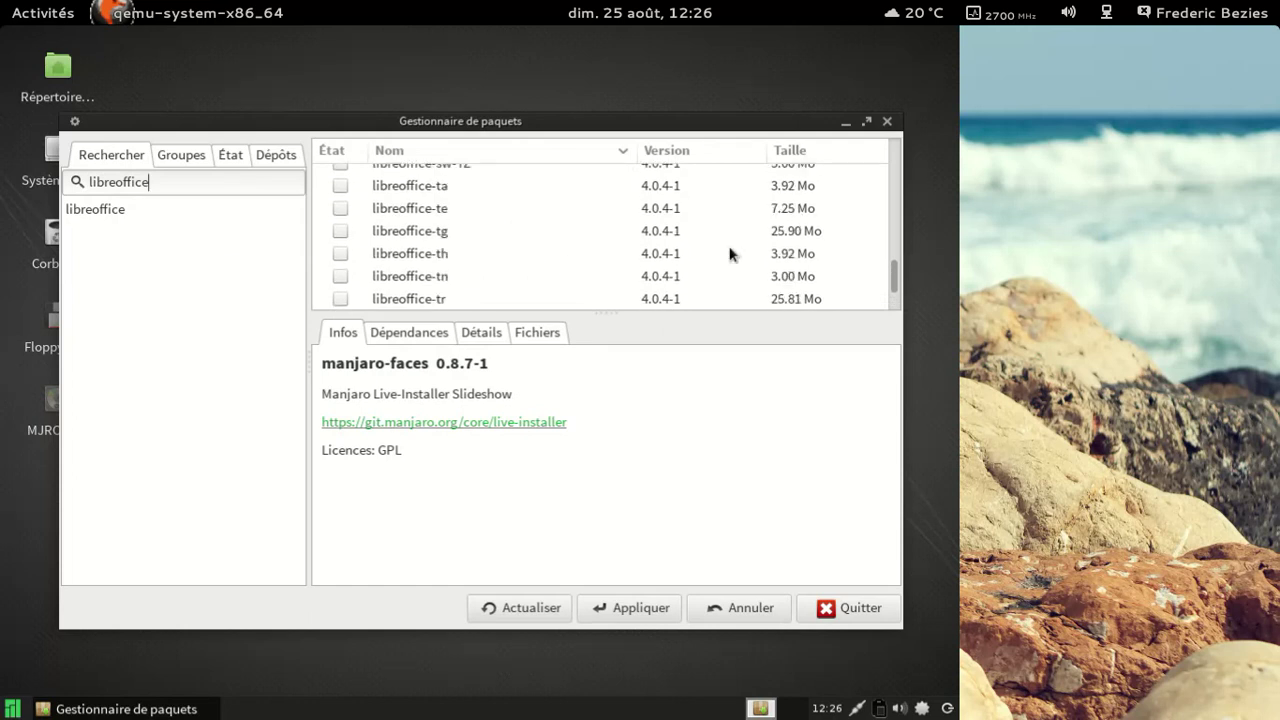
drag(891, 274, 873, 171)
scroll(620, 230, down, 3)
scroll(600, 229, up, 2)
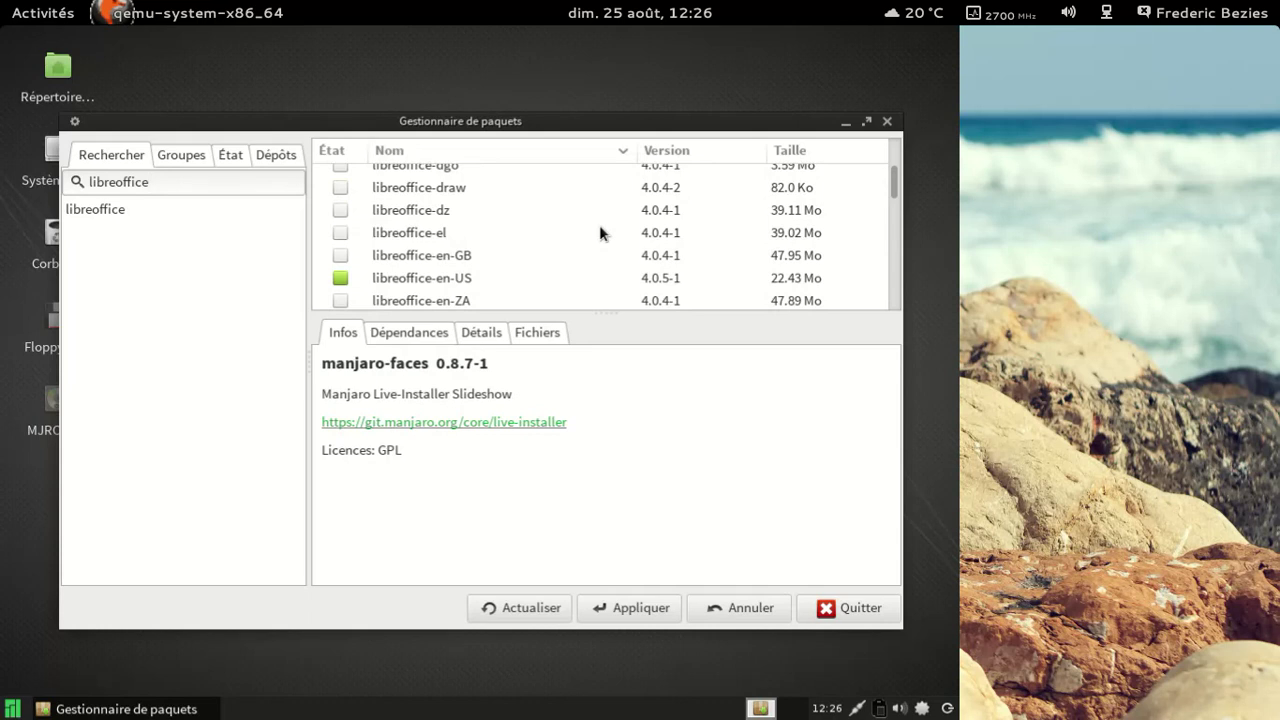
right_click(500, 190)
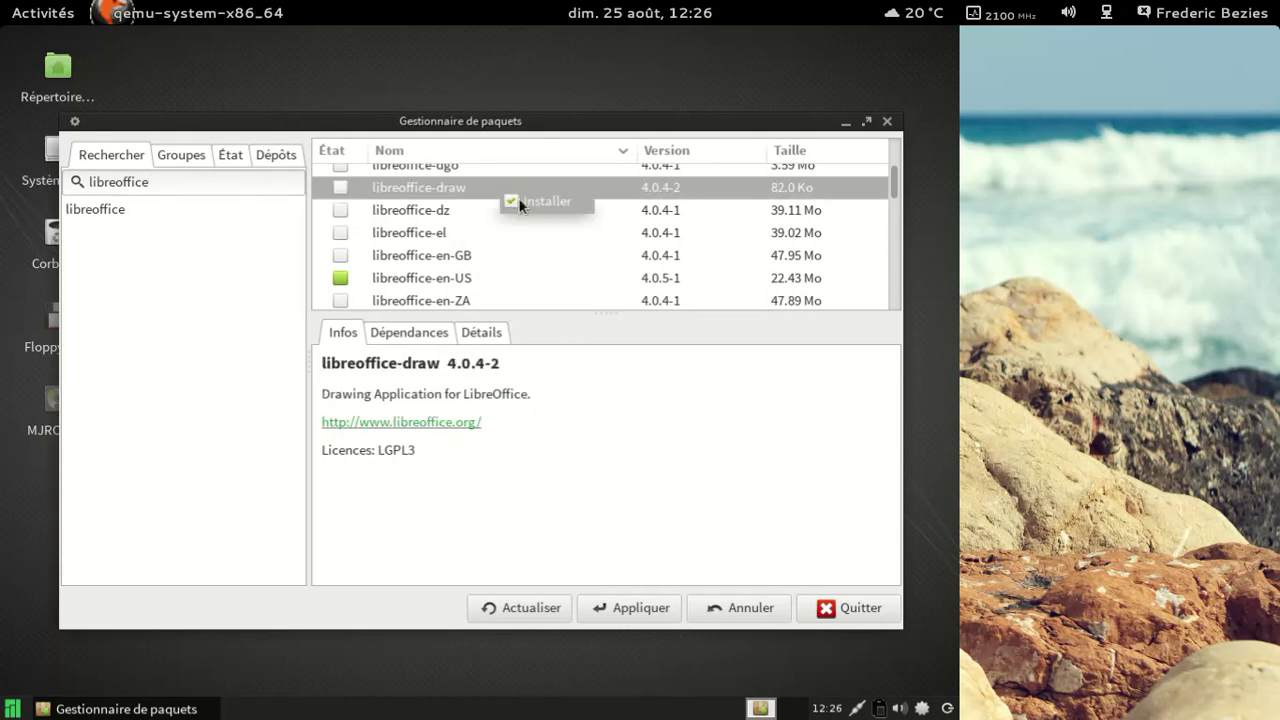
click(519, 204)
Step: Mark libreoffice-base for installation from the search results
scroll(557, 232, down, 1)
scroll(557, 232, up, 4)
scroll(557, 228, up, 3)
scroll(557, 228, down, 2)
scroll(558, 229, up, 3)
scroll(558, 237, up, 5)
click(491, 260)
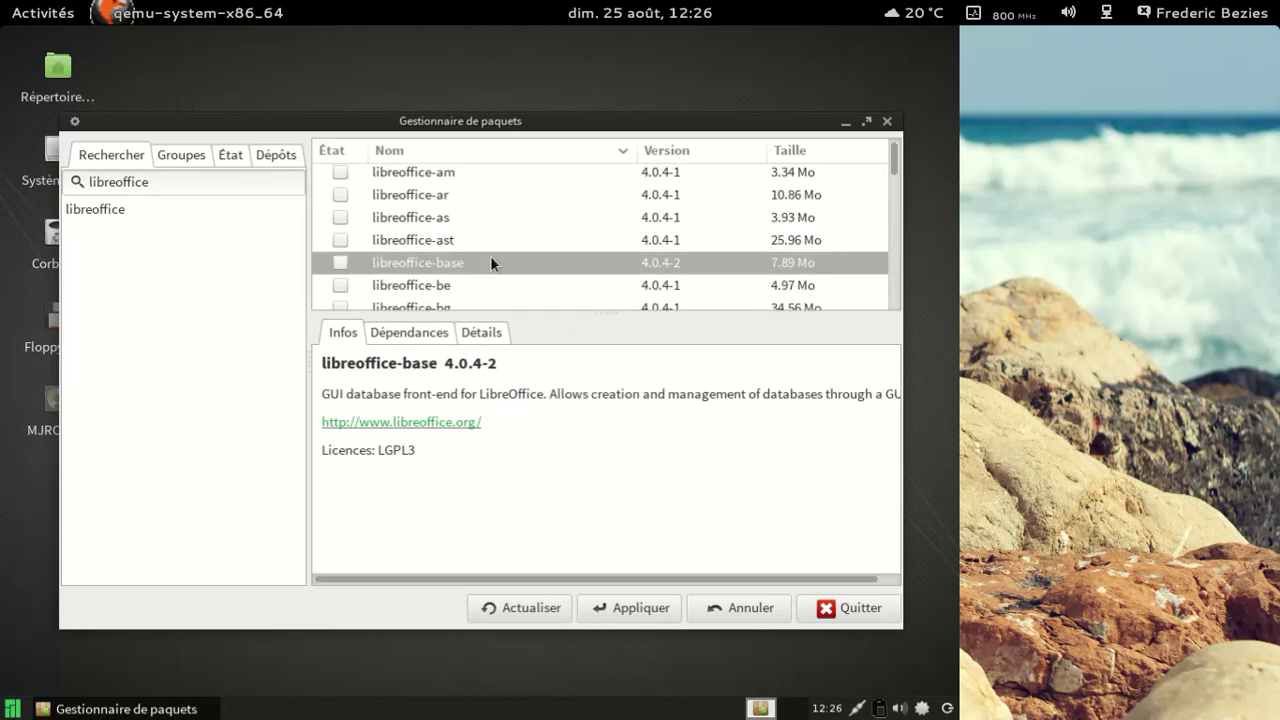
right_click(490, 262)
click(529, 275)
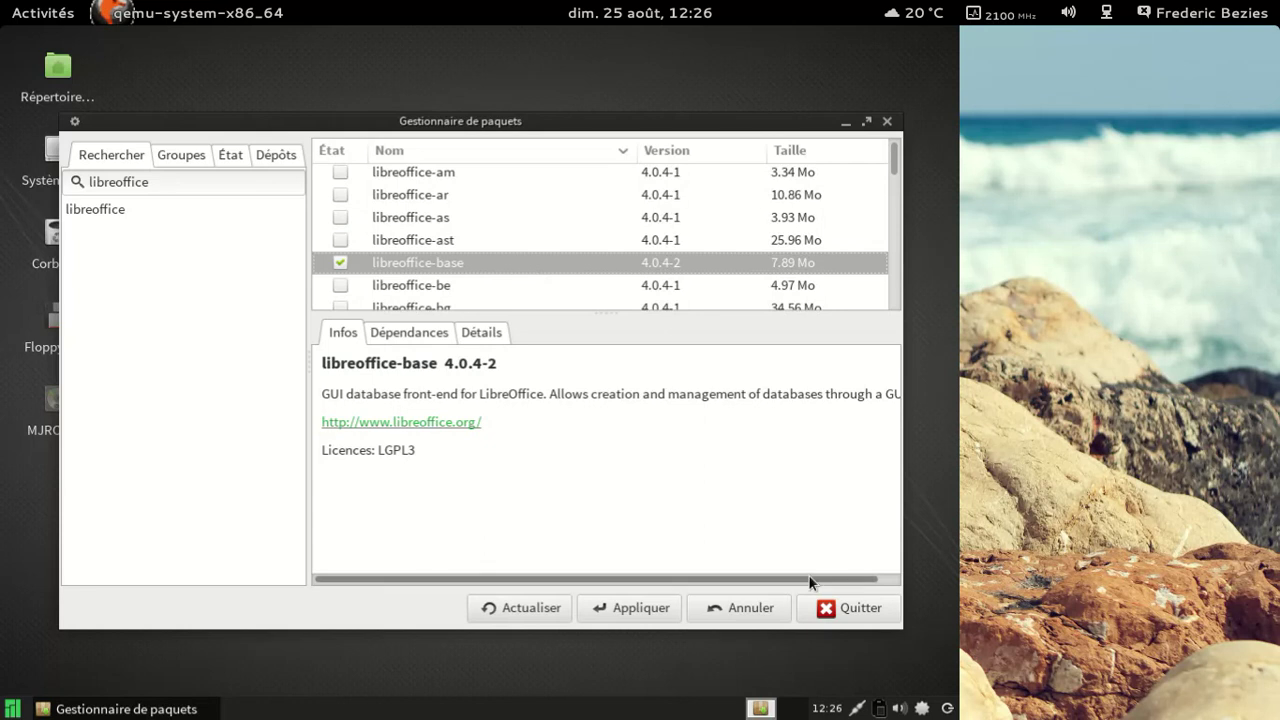
Step: Apply and confirm installing libreoffice-base and libreoffice-draw, then dismiss the success message
click(658, 608)
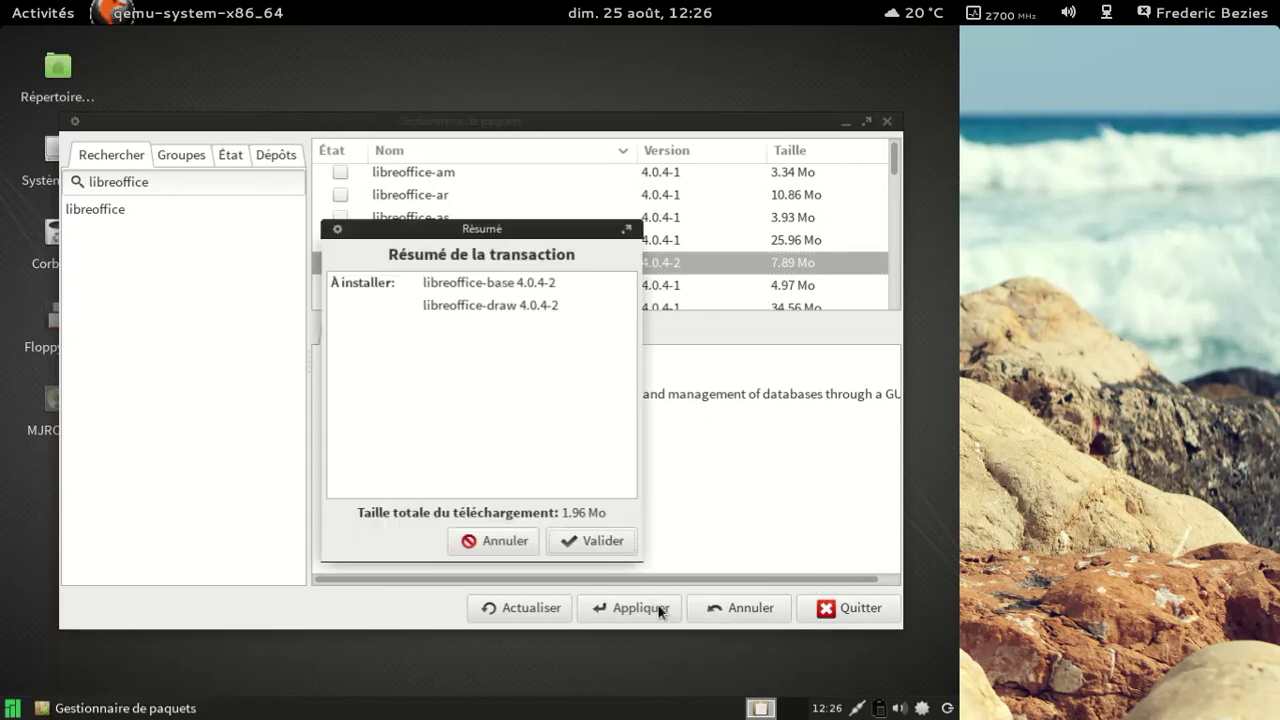
click(596, 547)
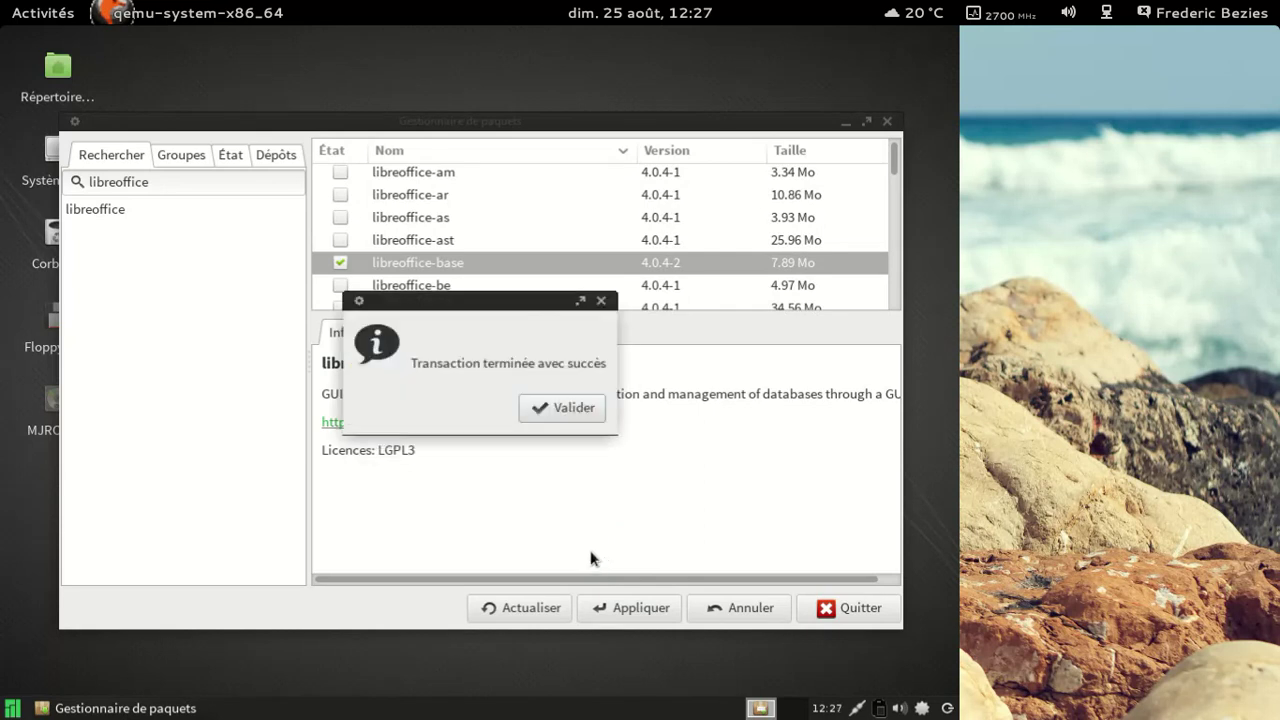
click(565, 407)
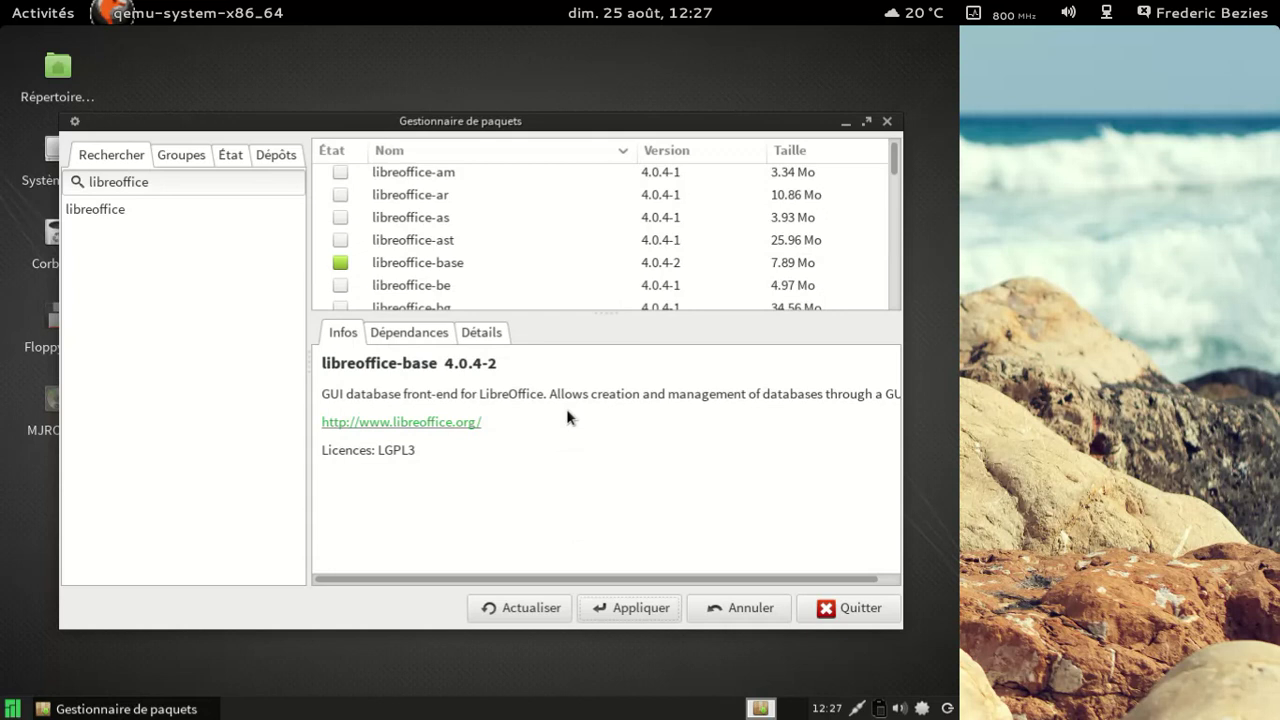
Step: Launch LibreOffice from the Bureau menu and start a new Draw drawing
click(8, 709)
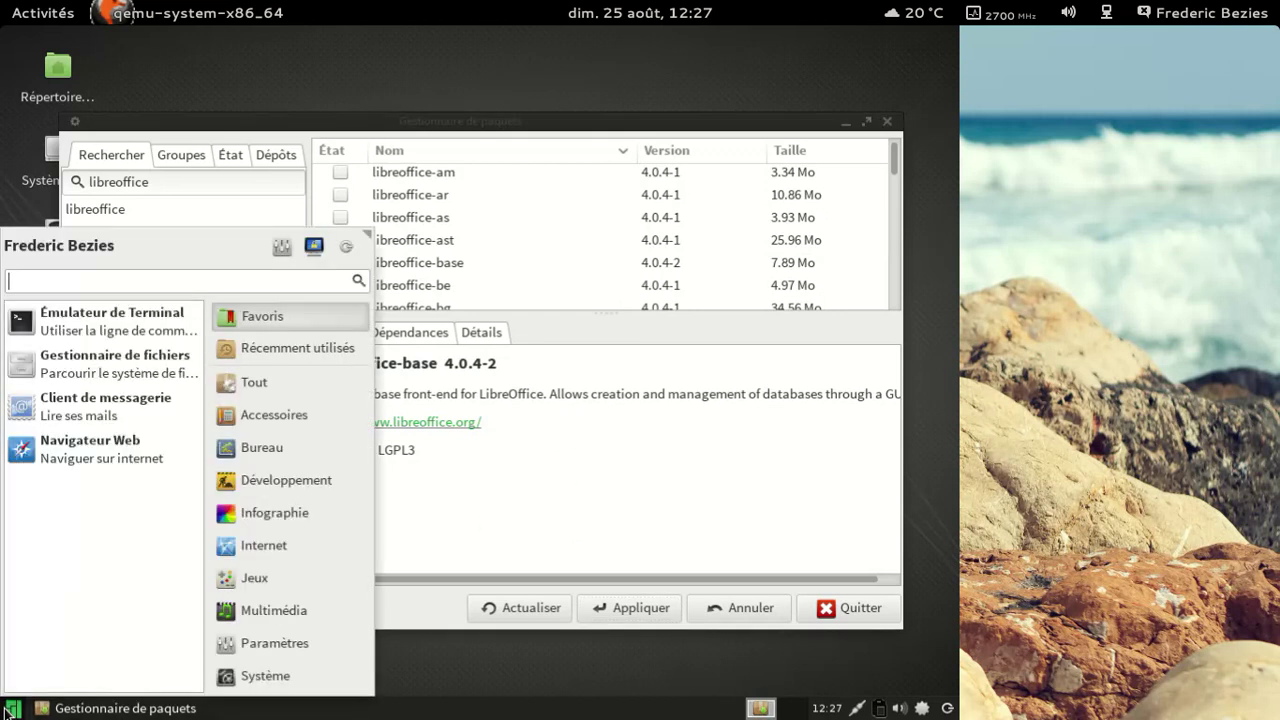
click(254, 449)
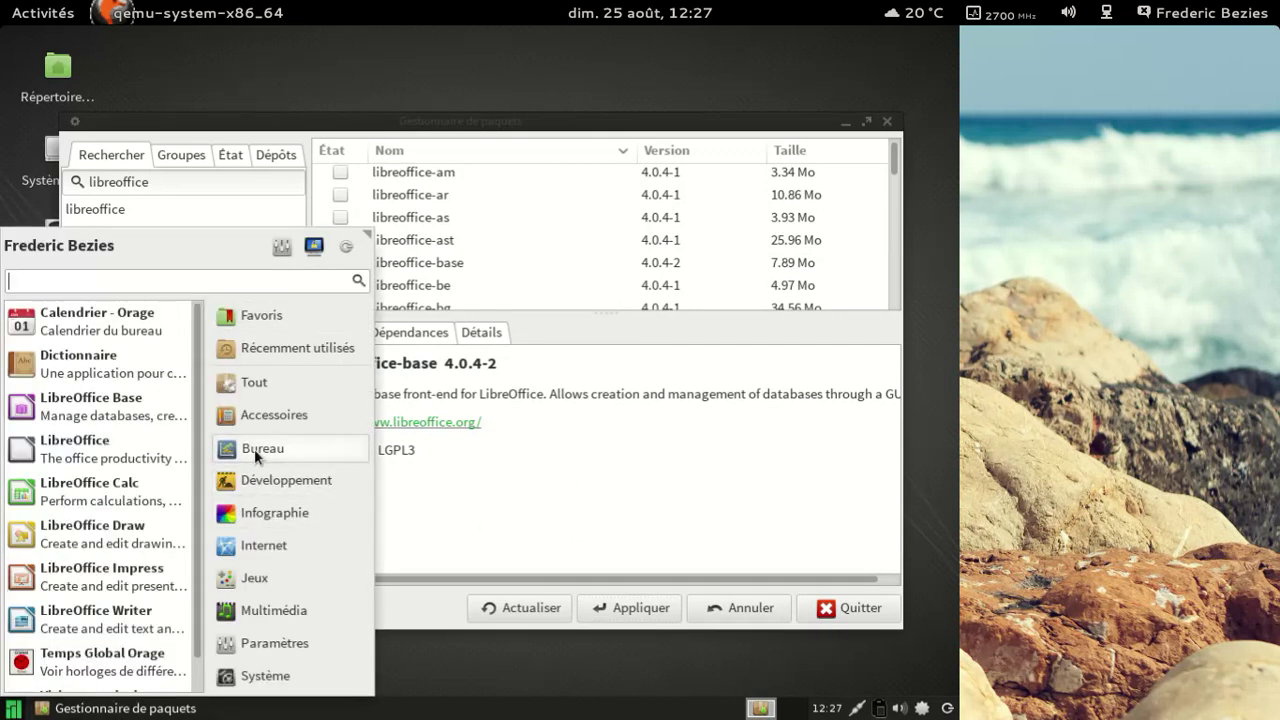
click(101, 441)
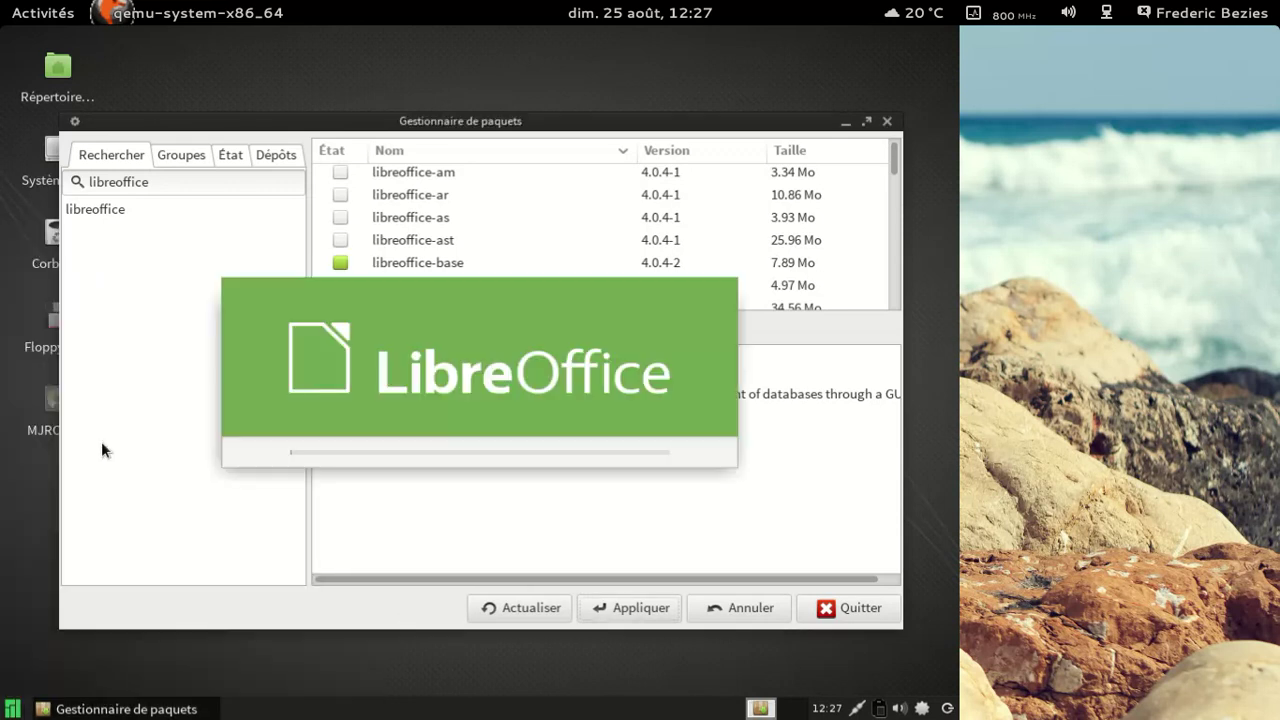
click(576, 312)
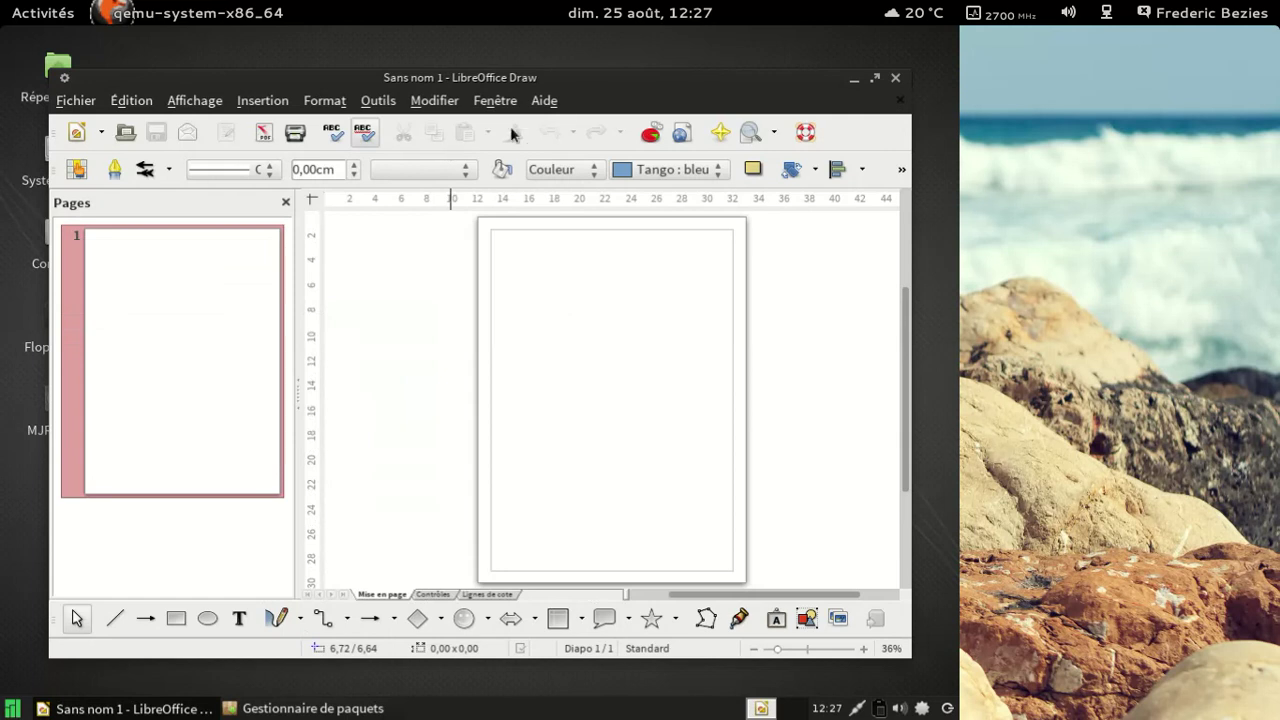
Step: Check the LibreOffice 4.0.5.2 About box in Draw, then close Draw
click(544, 101)
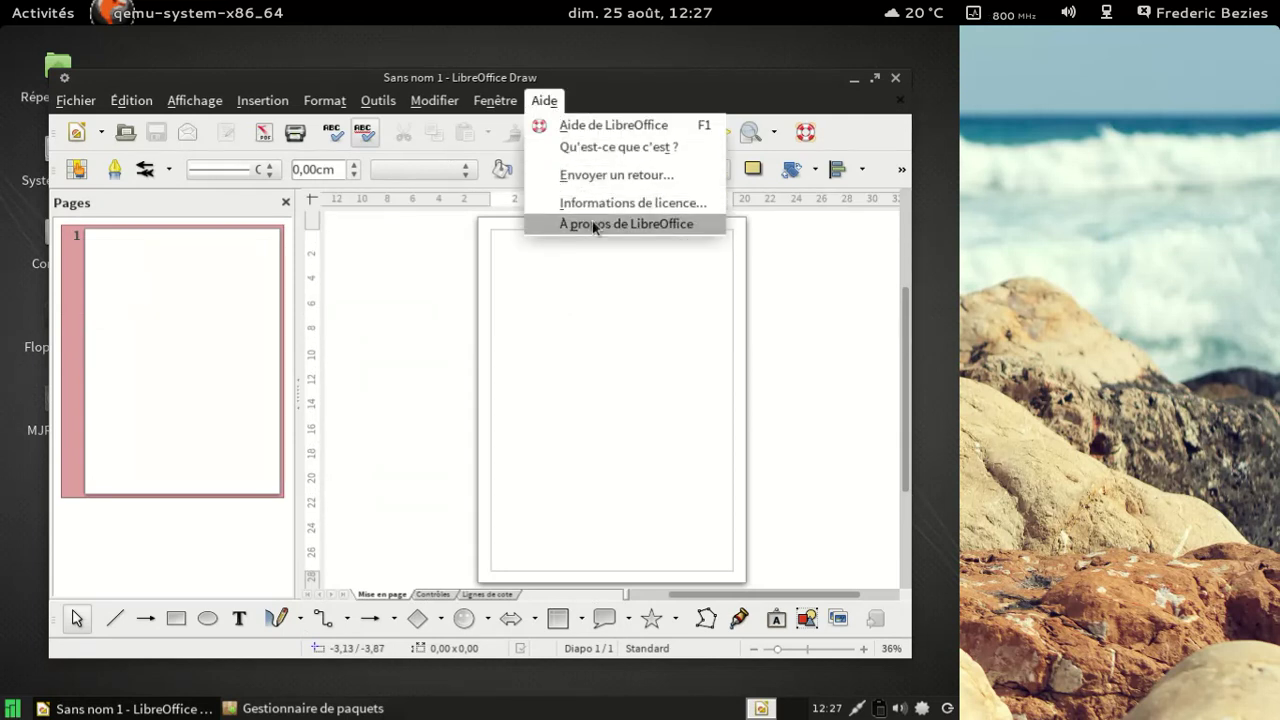
click(588, 224)
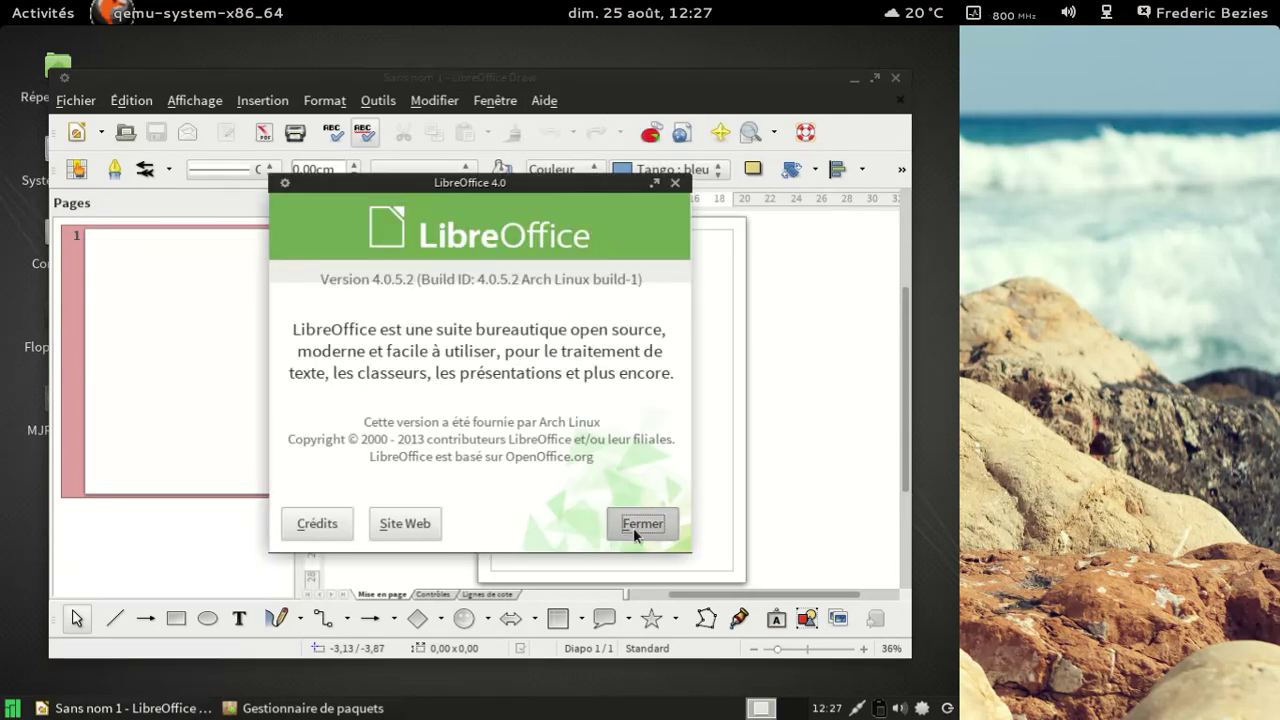
click(633, 524)
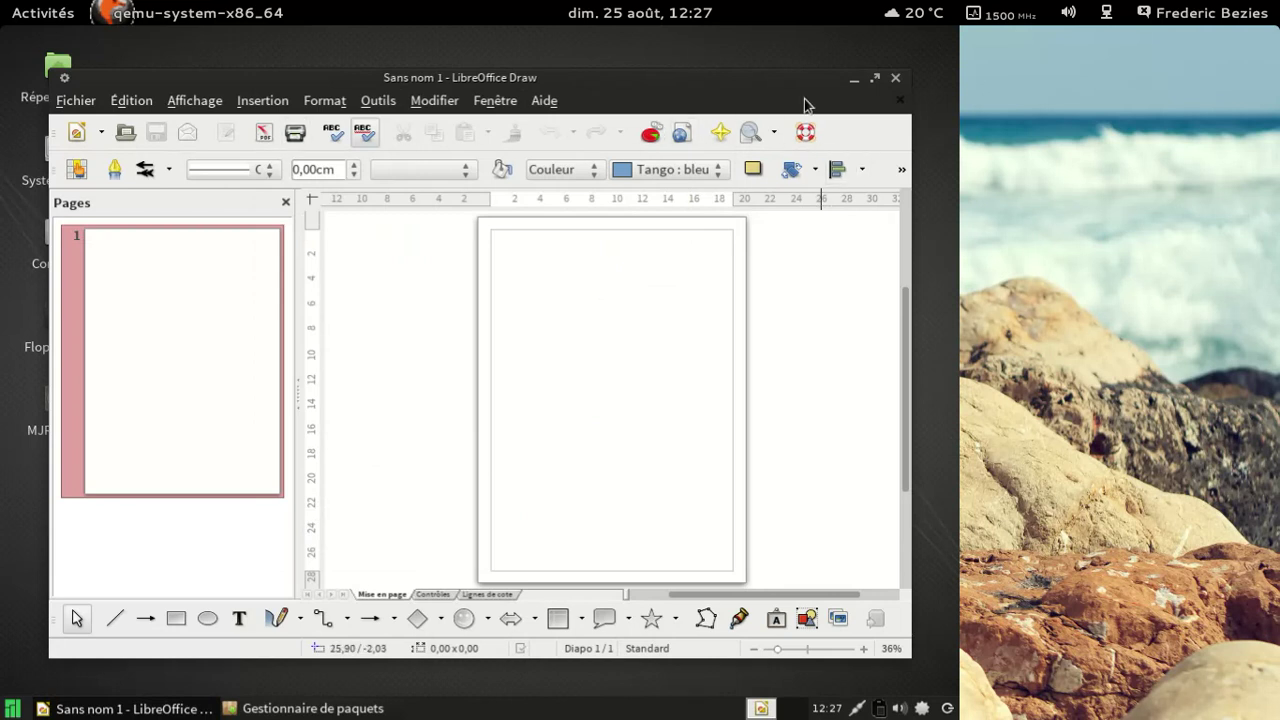
click(895, 79)
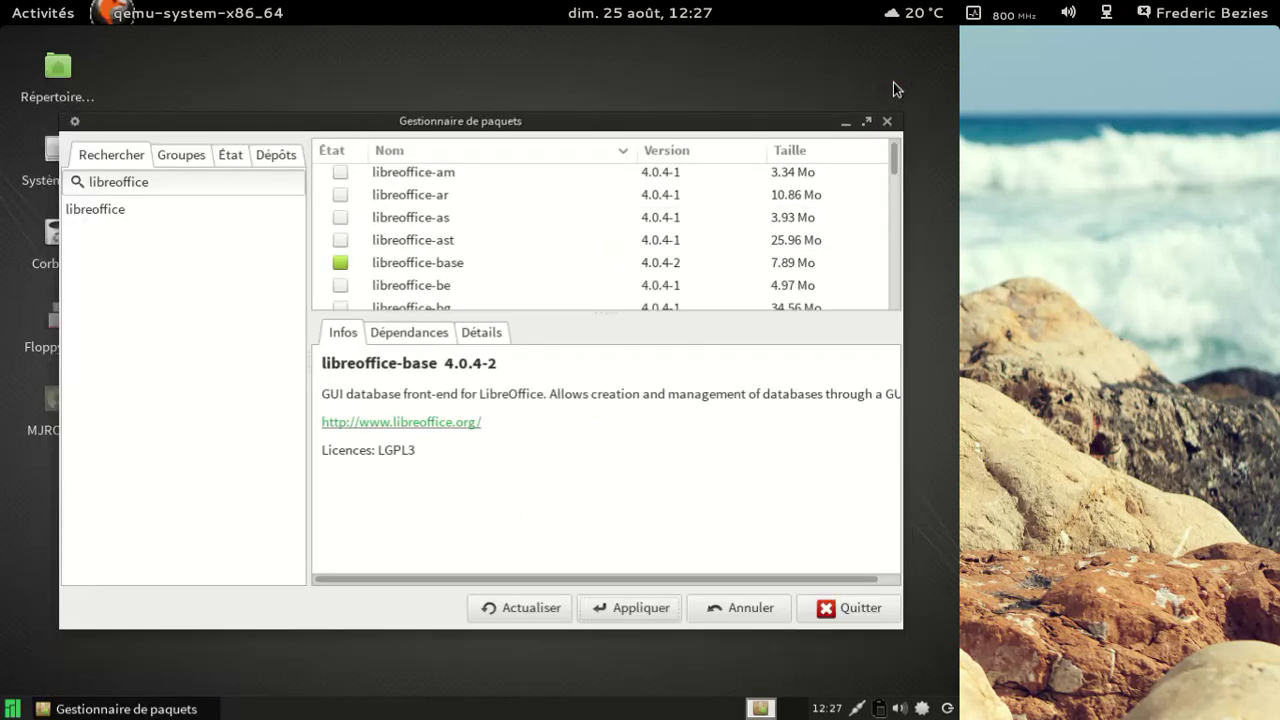
Step: Browse Pamac's groups and the to-install, to-remove and installed package lists
click(190, 155)
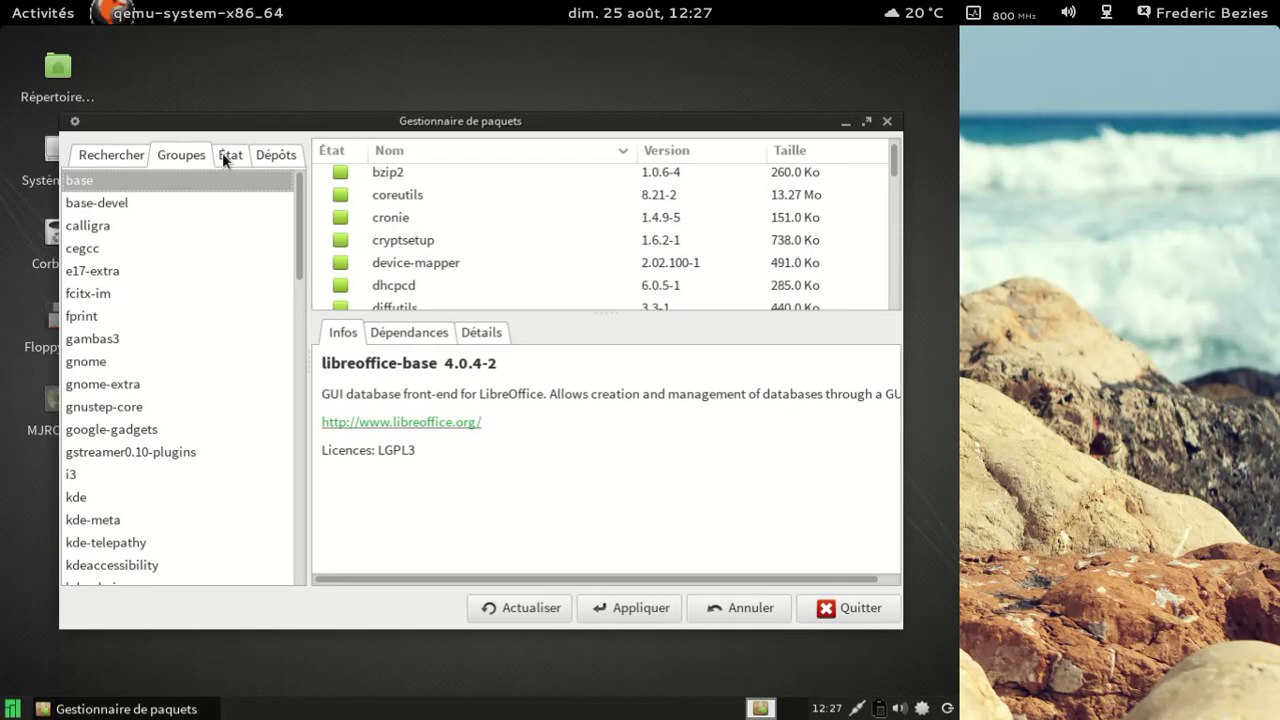
click(226, 157)
click(165, 253)
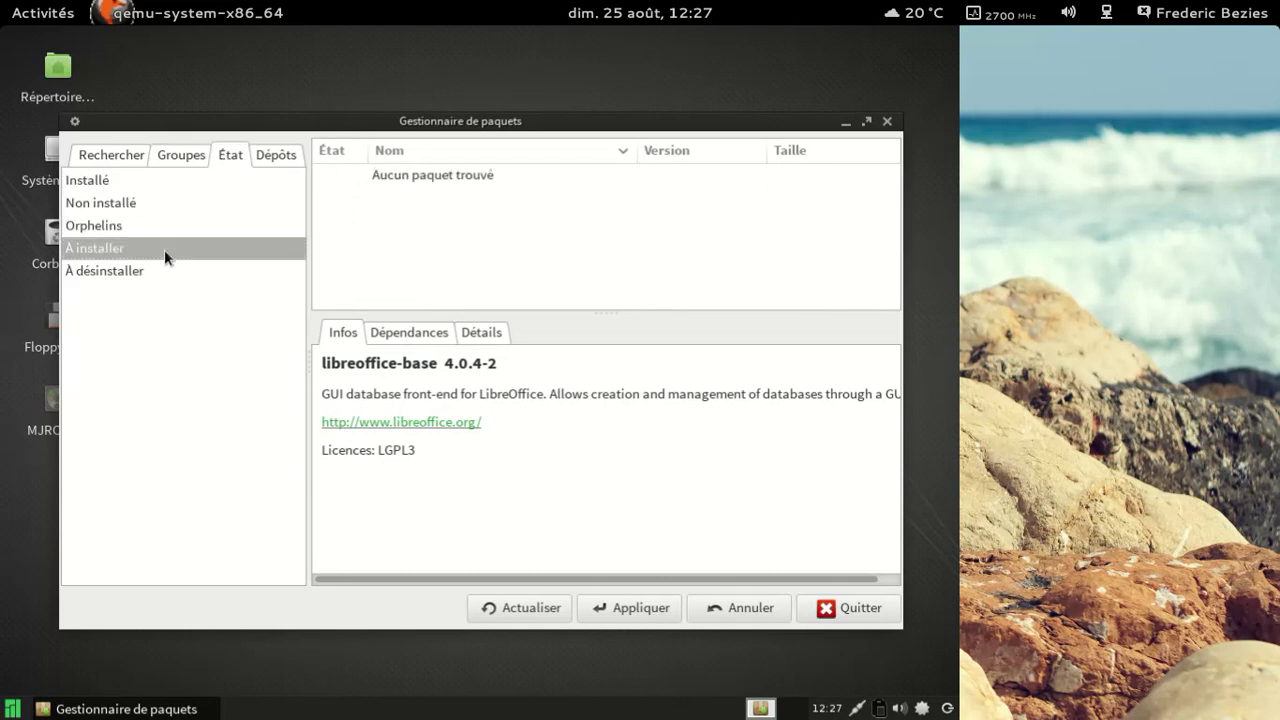
click(156, 274)
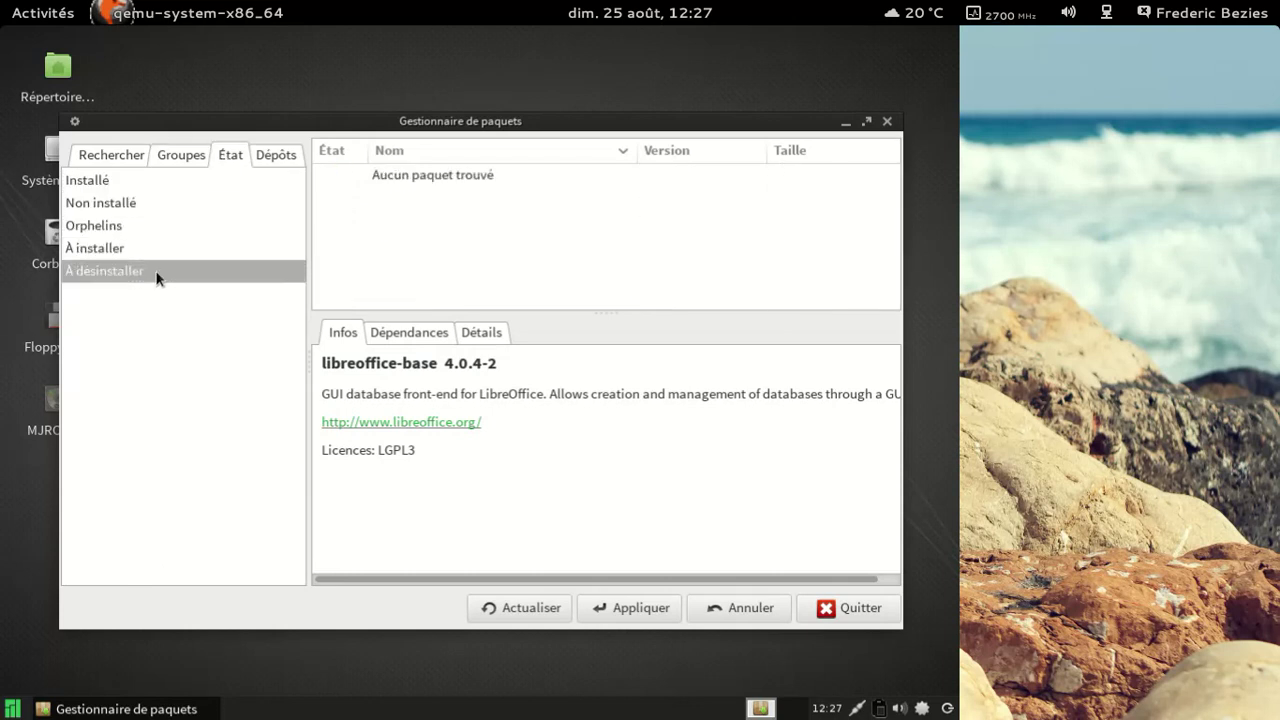
click(125, 178)
Step: Glance at the multimedia applications menu, then return to the libreoffice search results
click(8, 710)
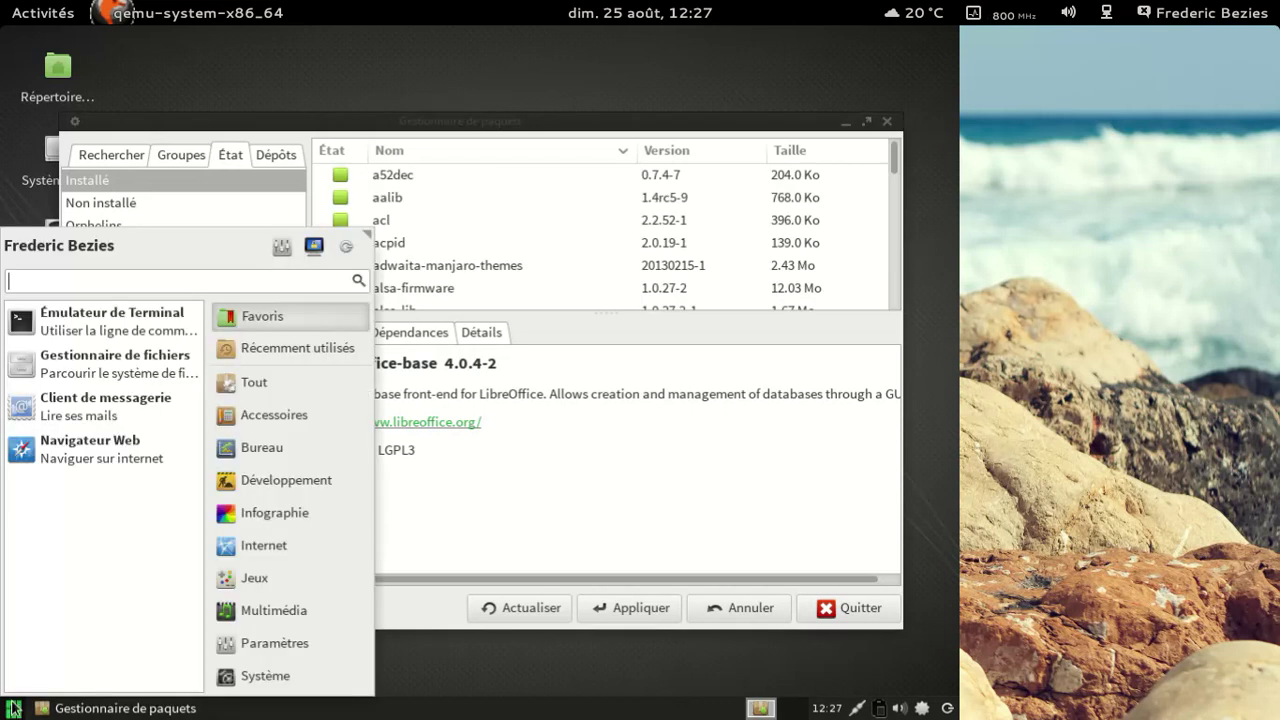
click(250, 605)
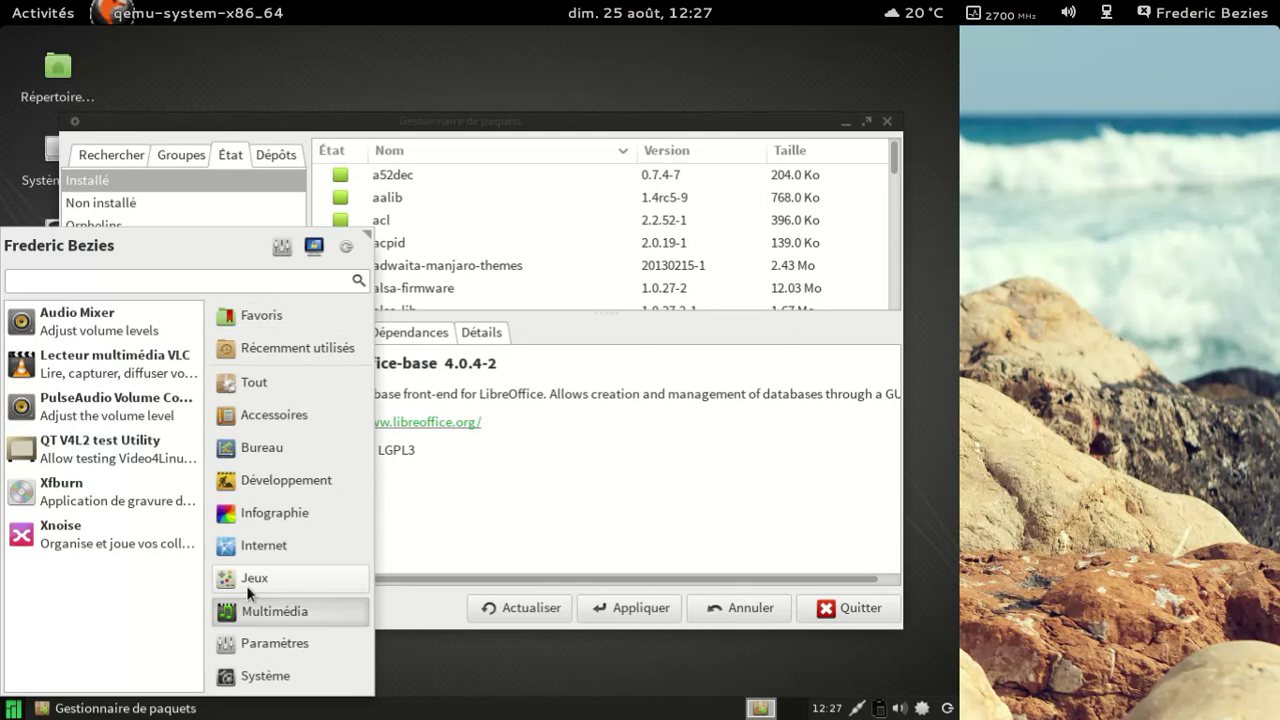
click(525, 512)
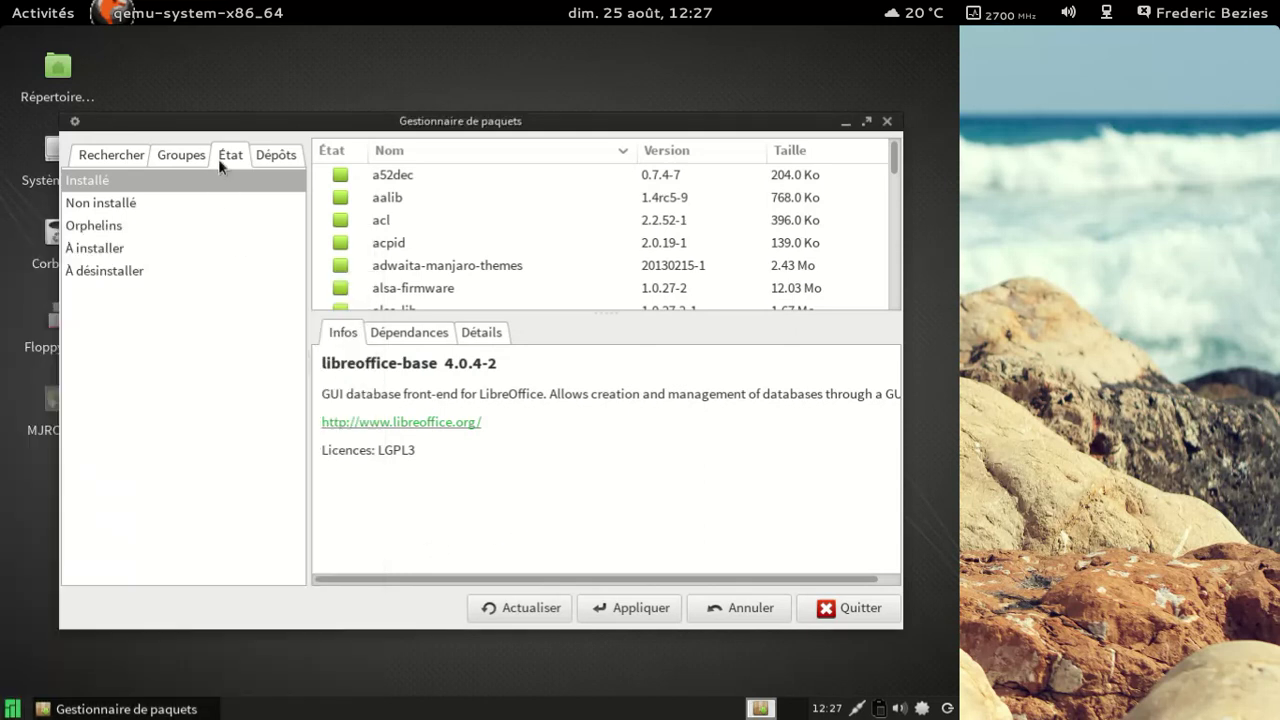
click(162, 158)
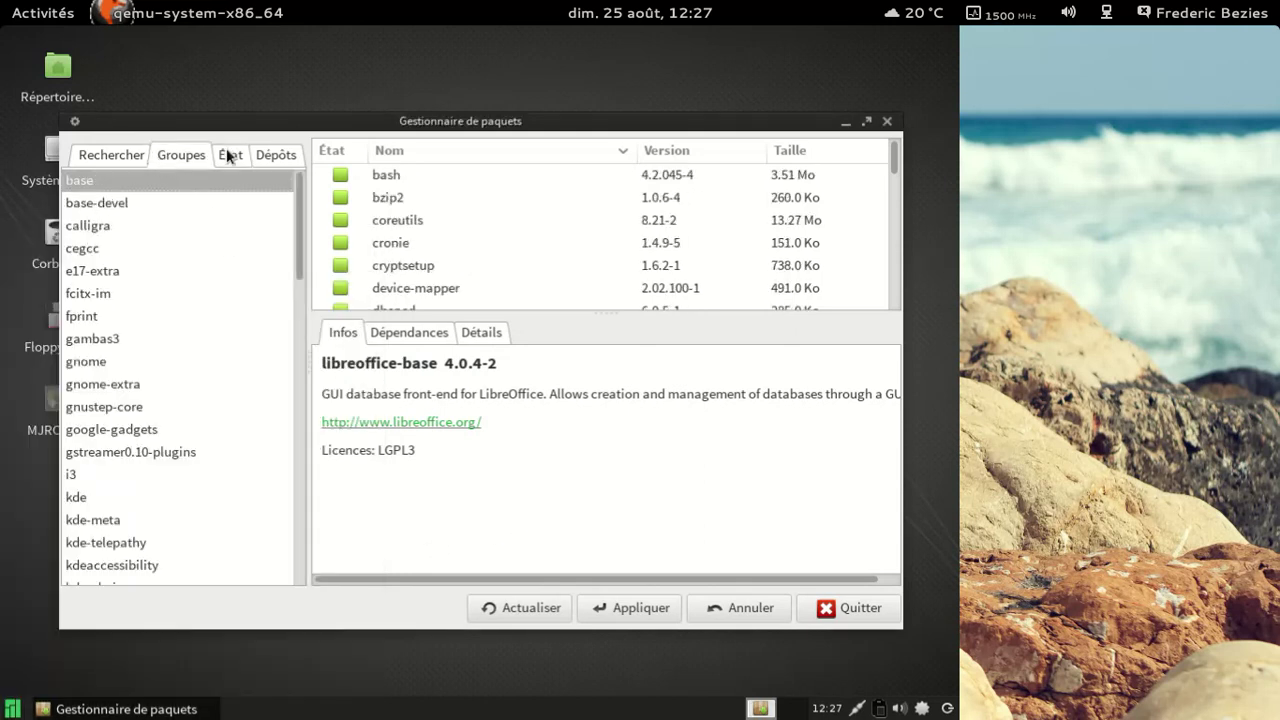
click(108, 155)
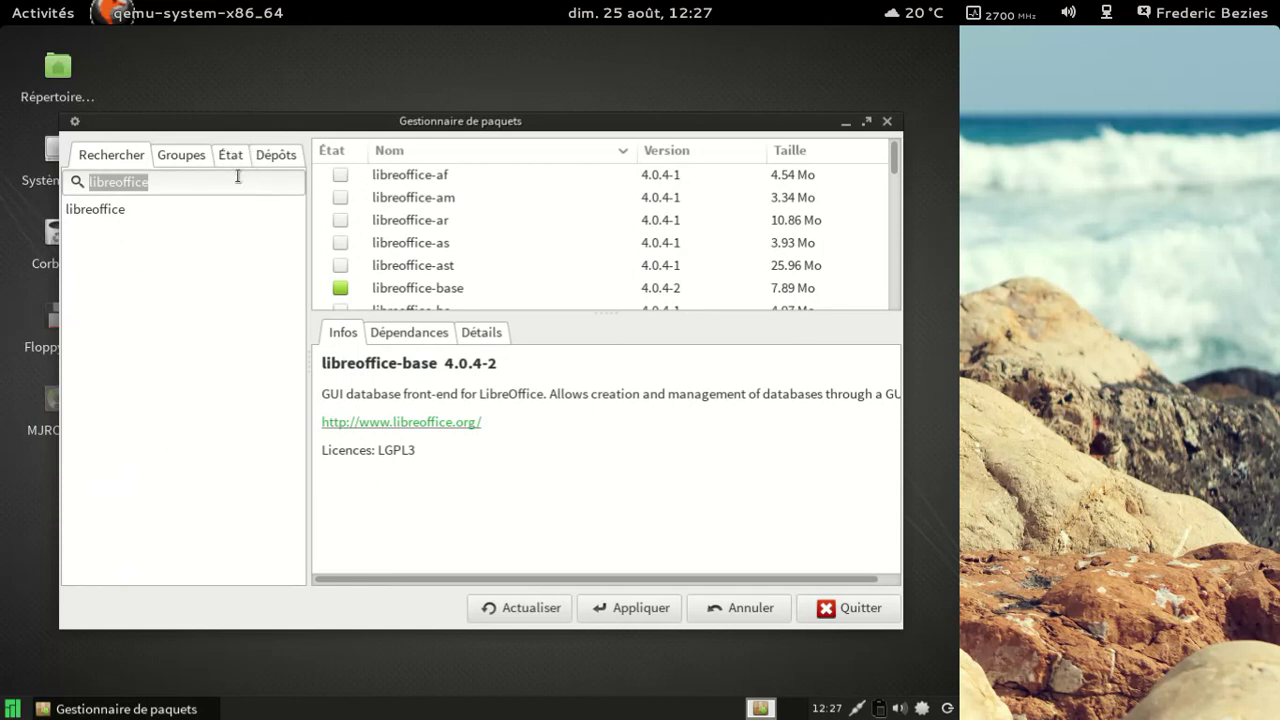
Step: Search for 'quodlibet' and mark quodlibet and quodlibet-plugins for installation
text(quodlibet)
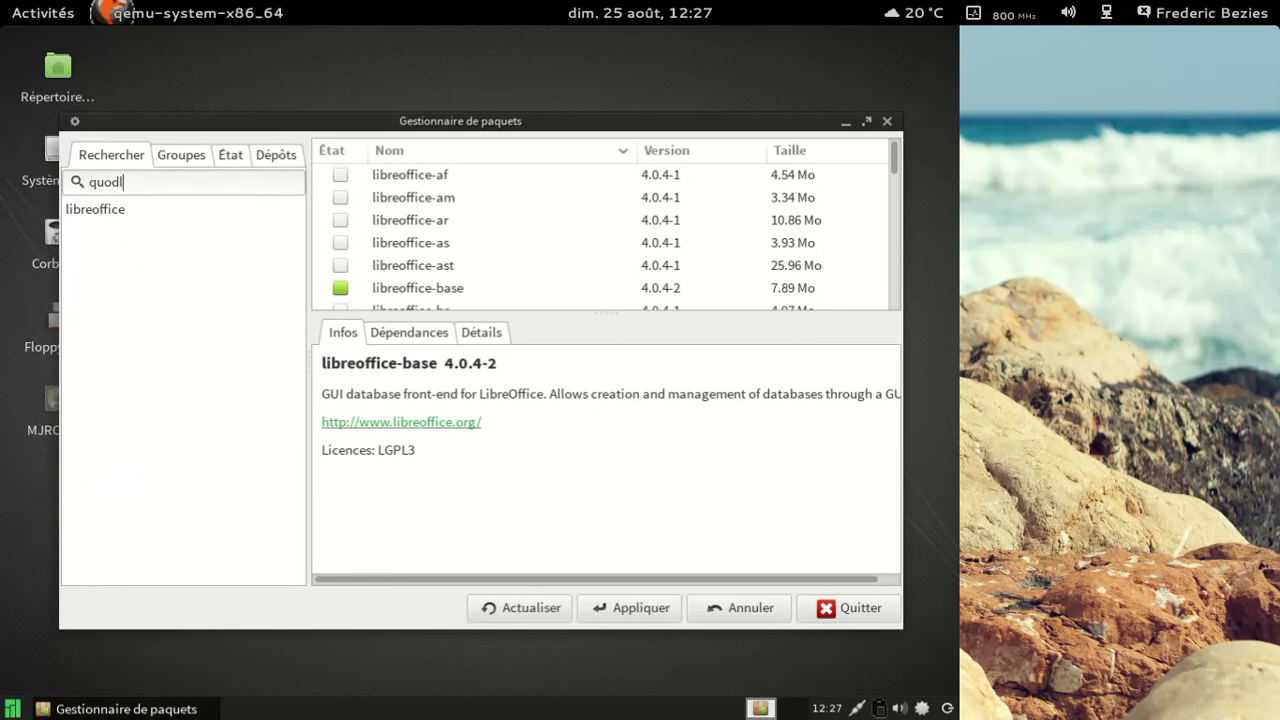
key(Return)
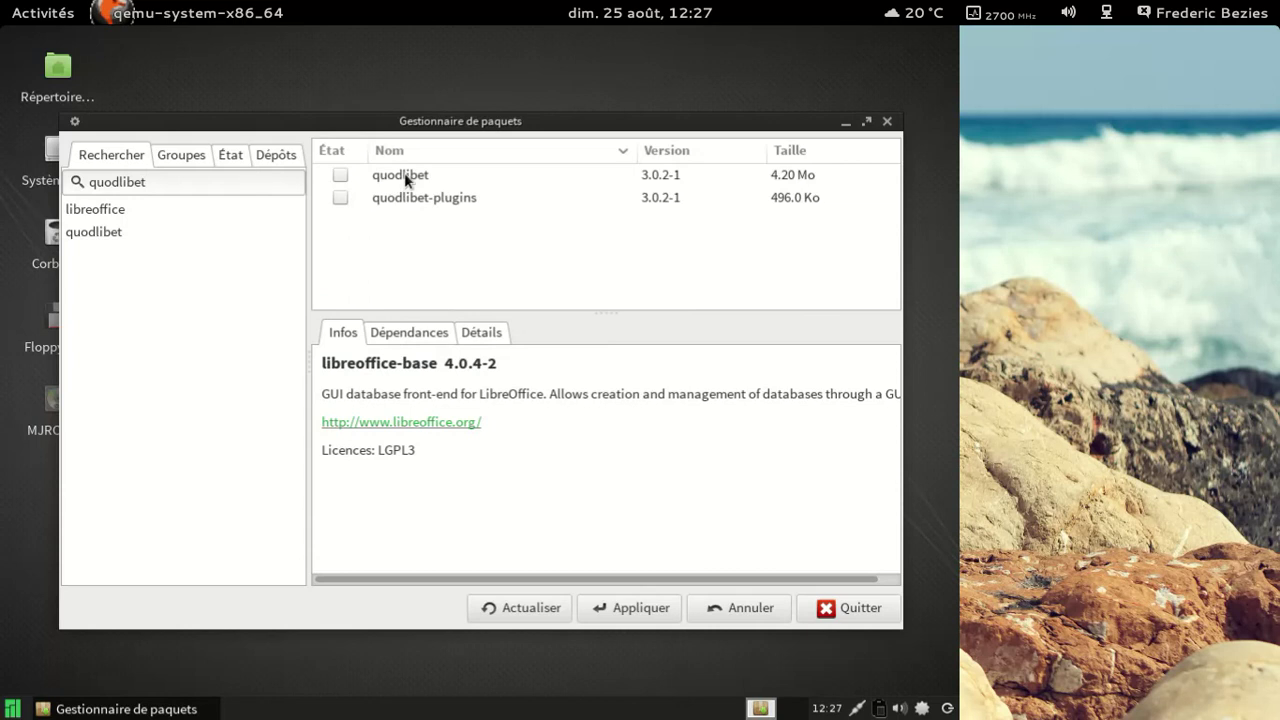
click(340, 175)
click(351, 189)
click(340, 198)
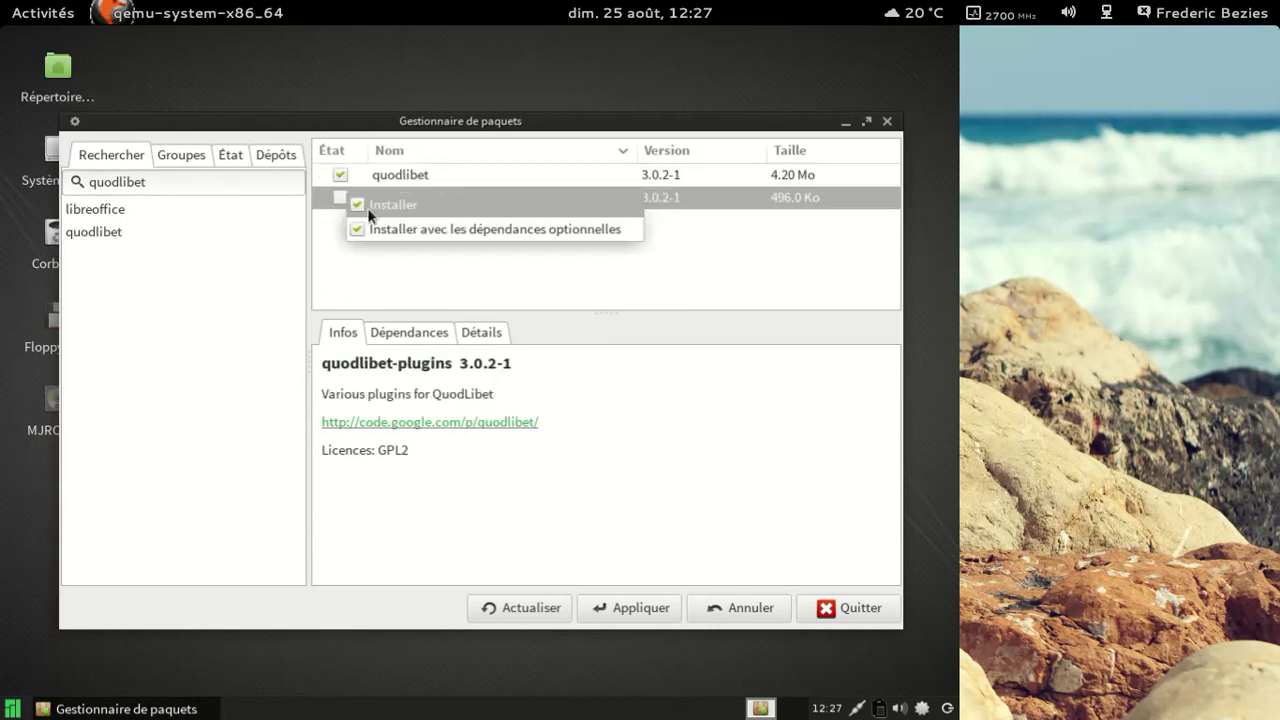
click(393, 205)
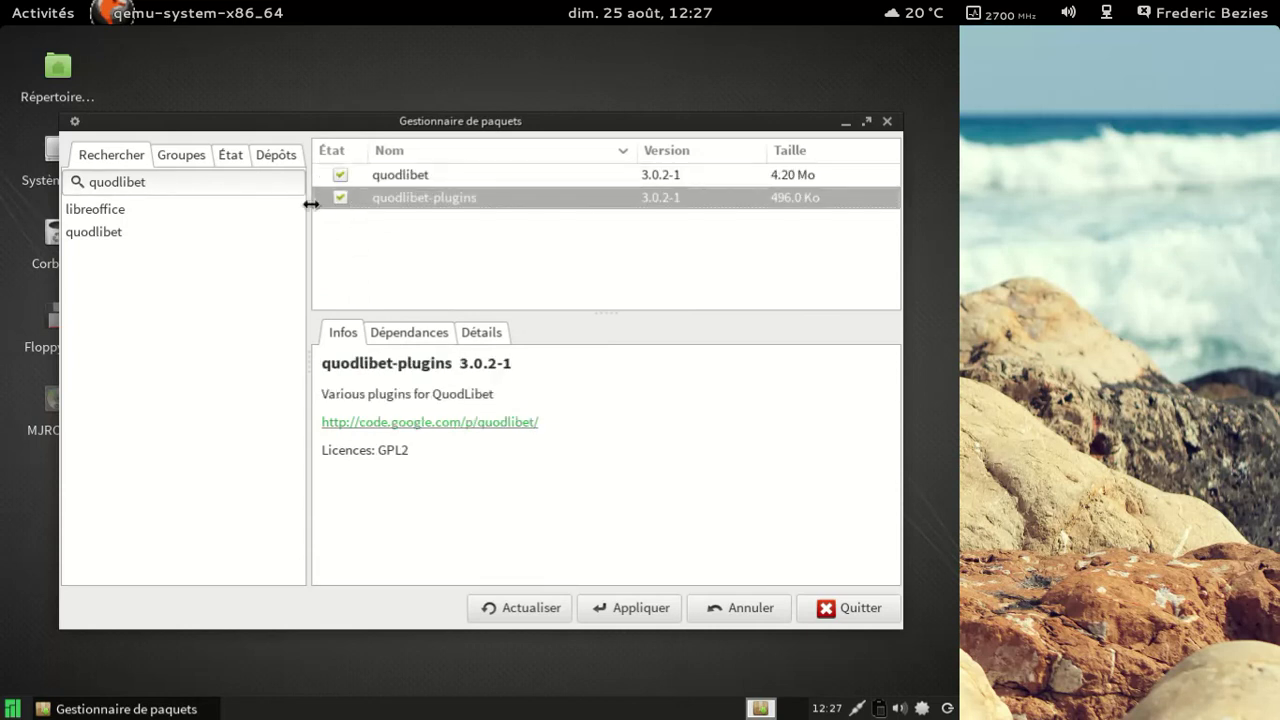
Step: Apply and confirm the quodlibet installation, then dismiss the success message
click(606, 607)
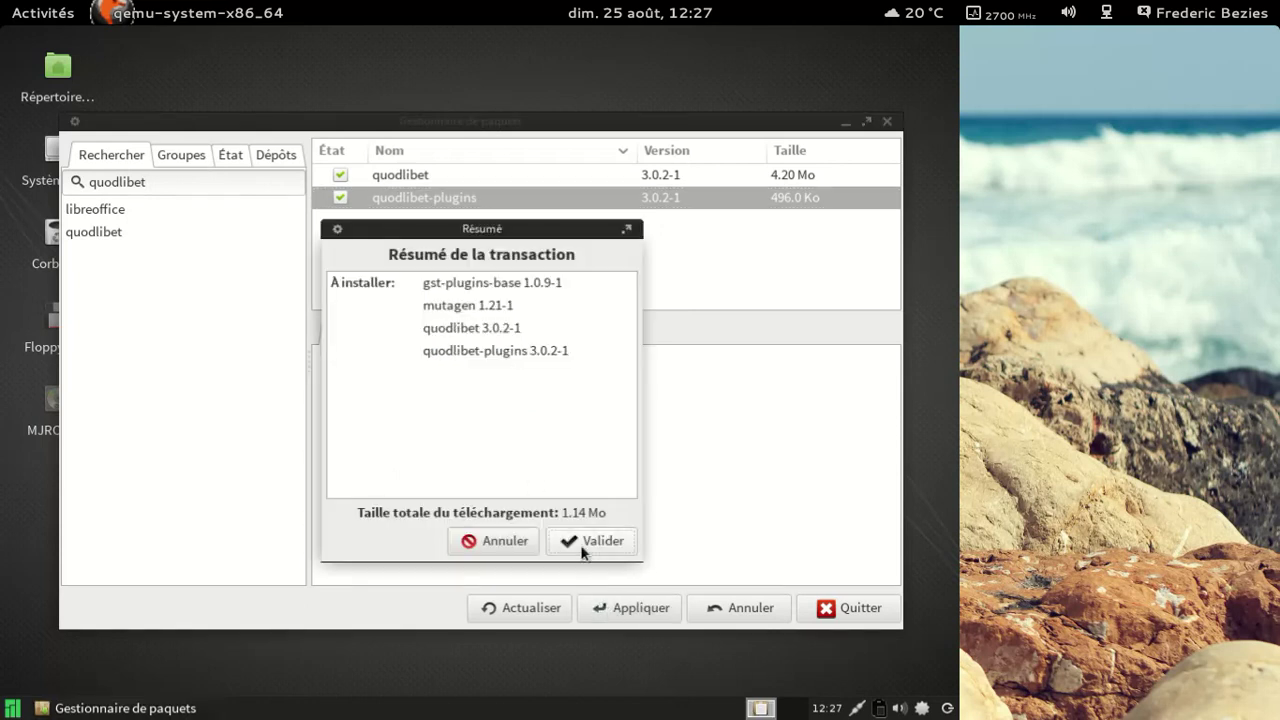
click(587, 541)
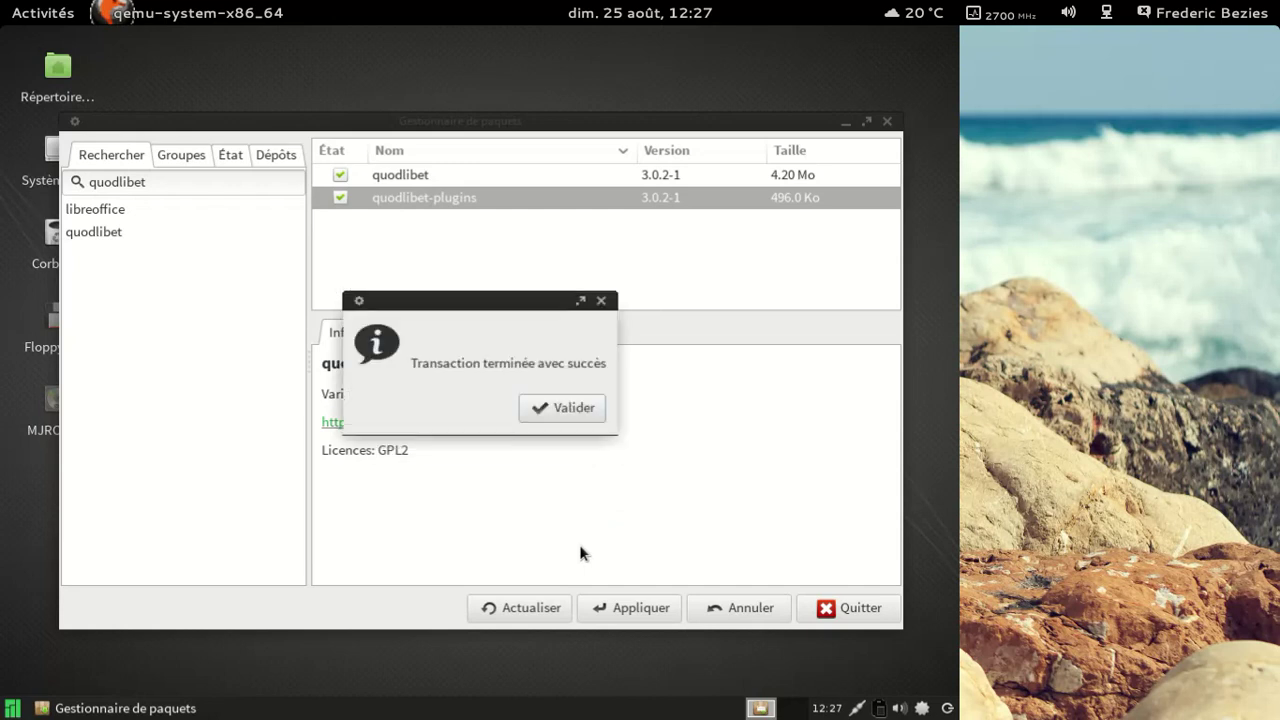
click(547, 410)
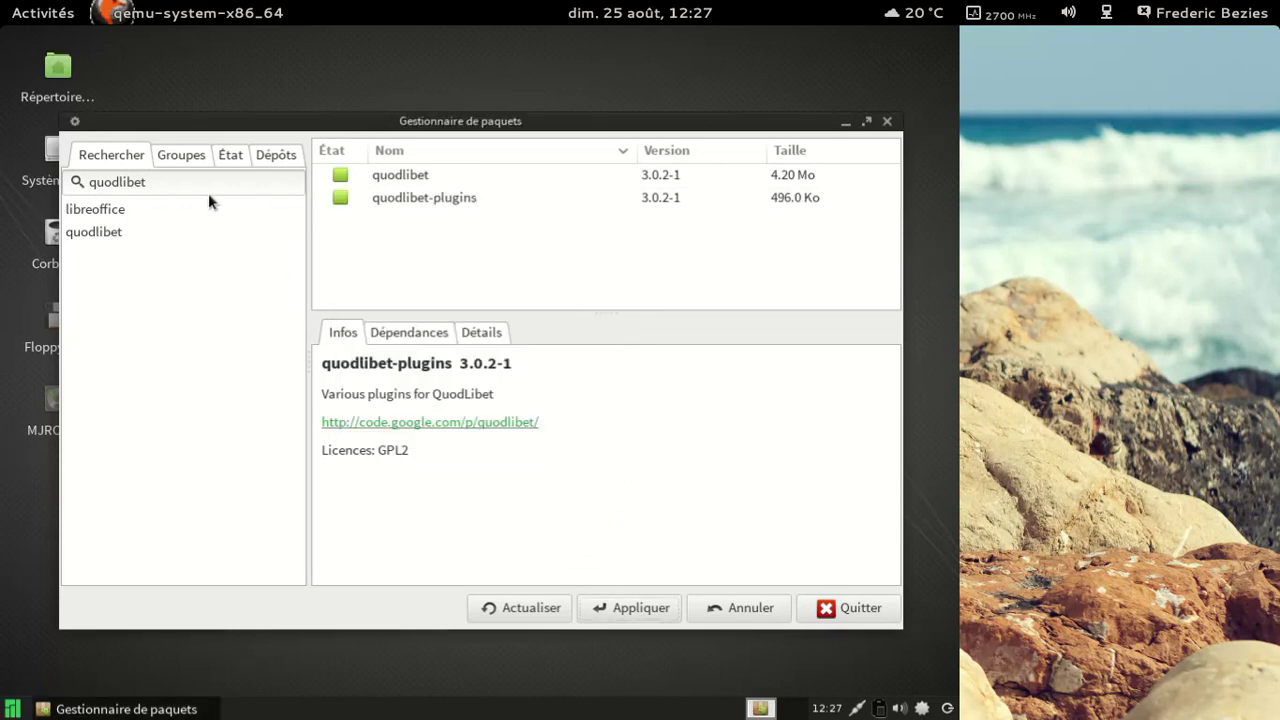
Step: Search for 'xnoise' and mark the xnoise package for removal
triple_click(206, 186)
text(x)
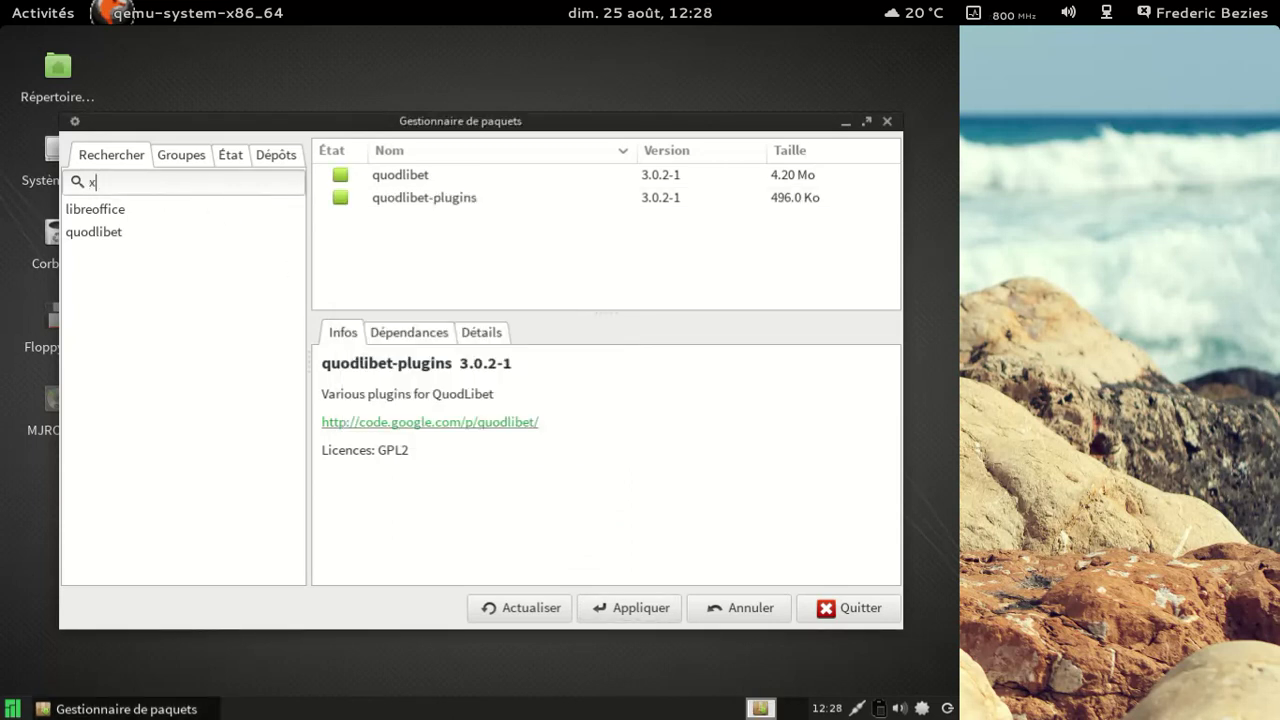
text(noise)
key(Return)
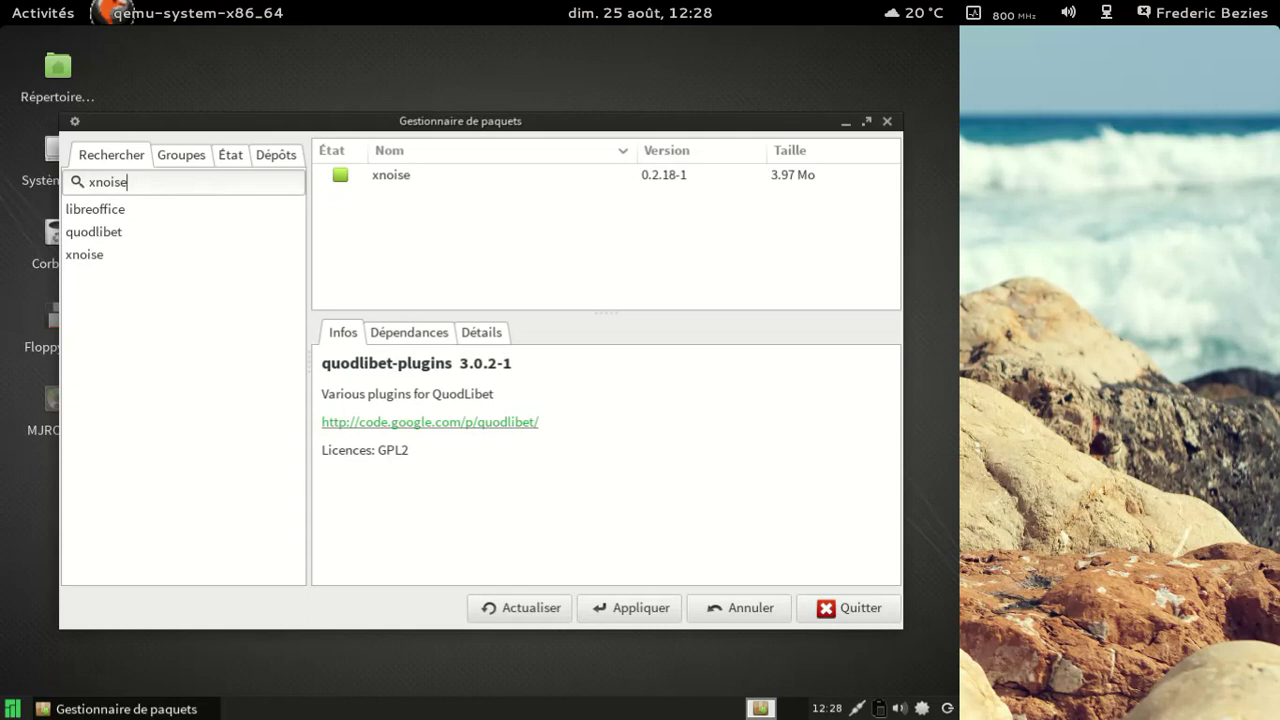
click(396, 175)
right_click(396, 175)
click(439, 204)
right_click(404, 175)
click(408, 183)
right_click(408, 183)
click(422, 193)
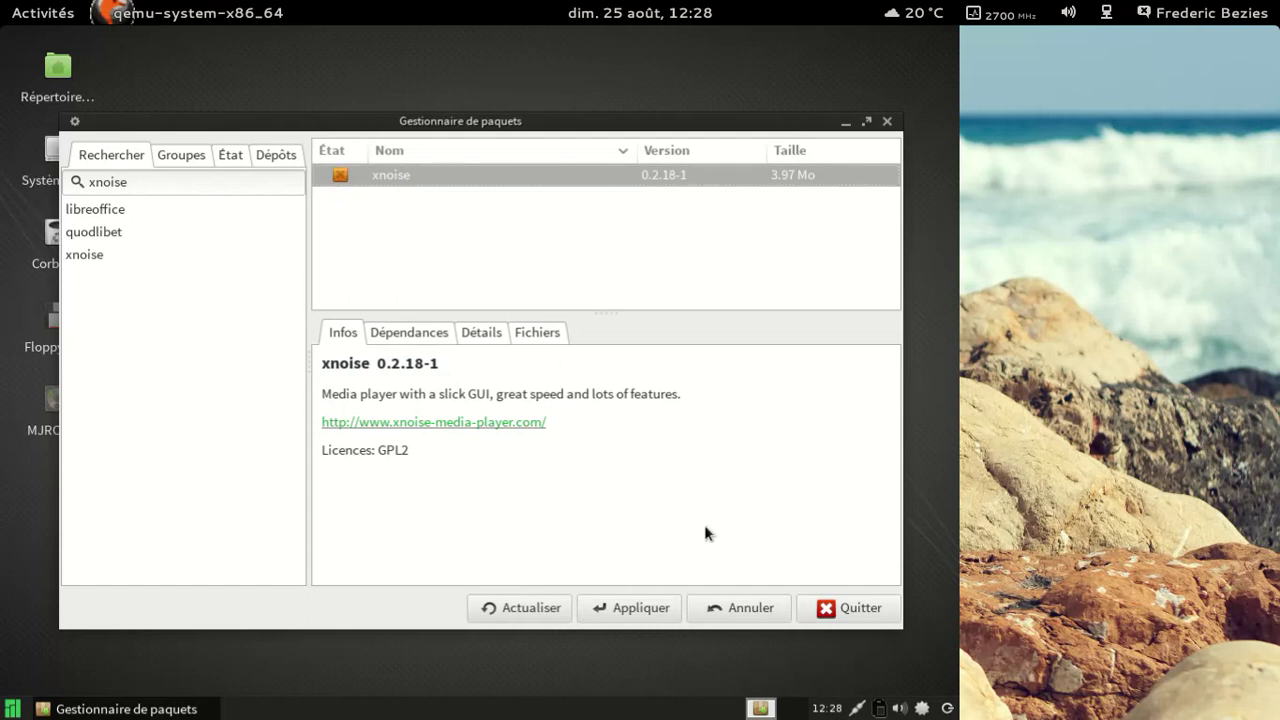
Step: Apply and confirm uninstalling xnoise 0.2.18-1, then close the package manager
click(660, 605)
click(598, 541)
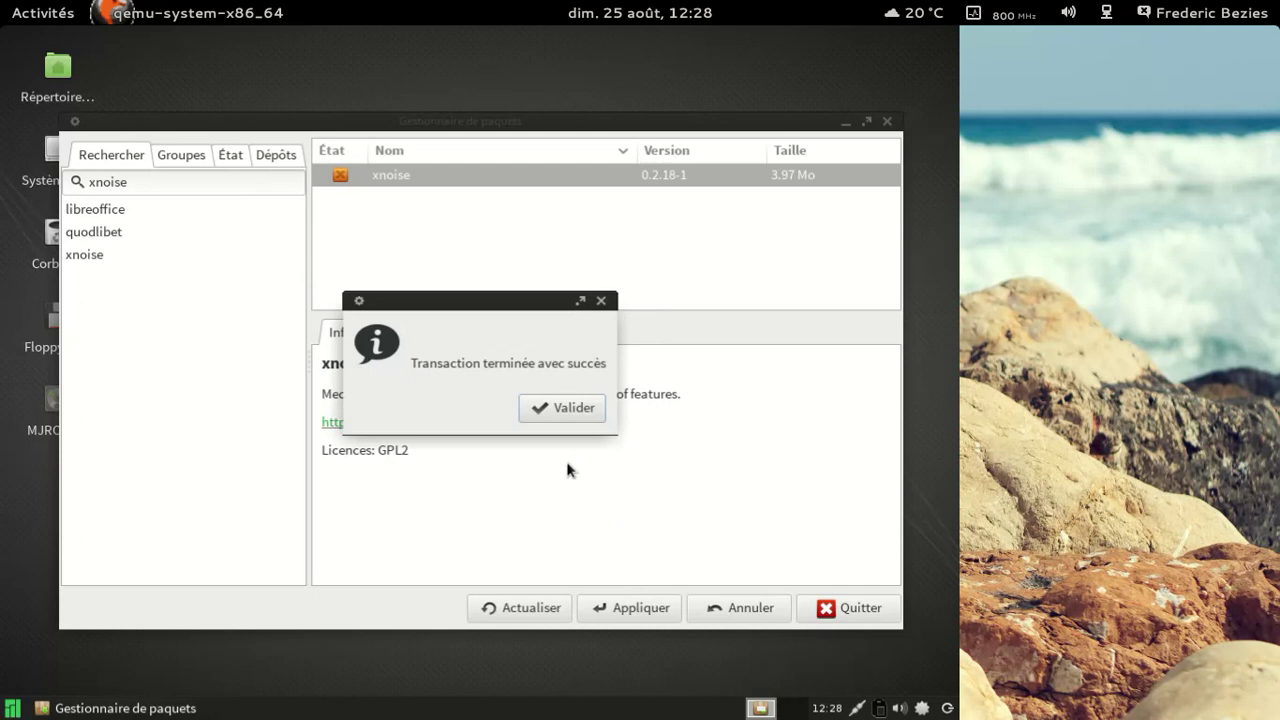
click(556, 408)
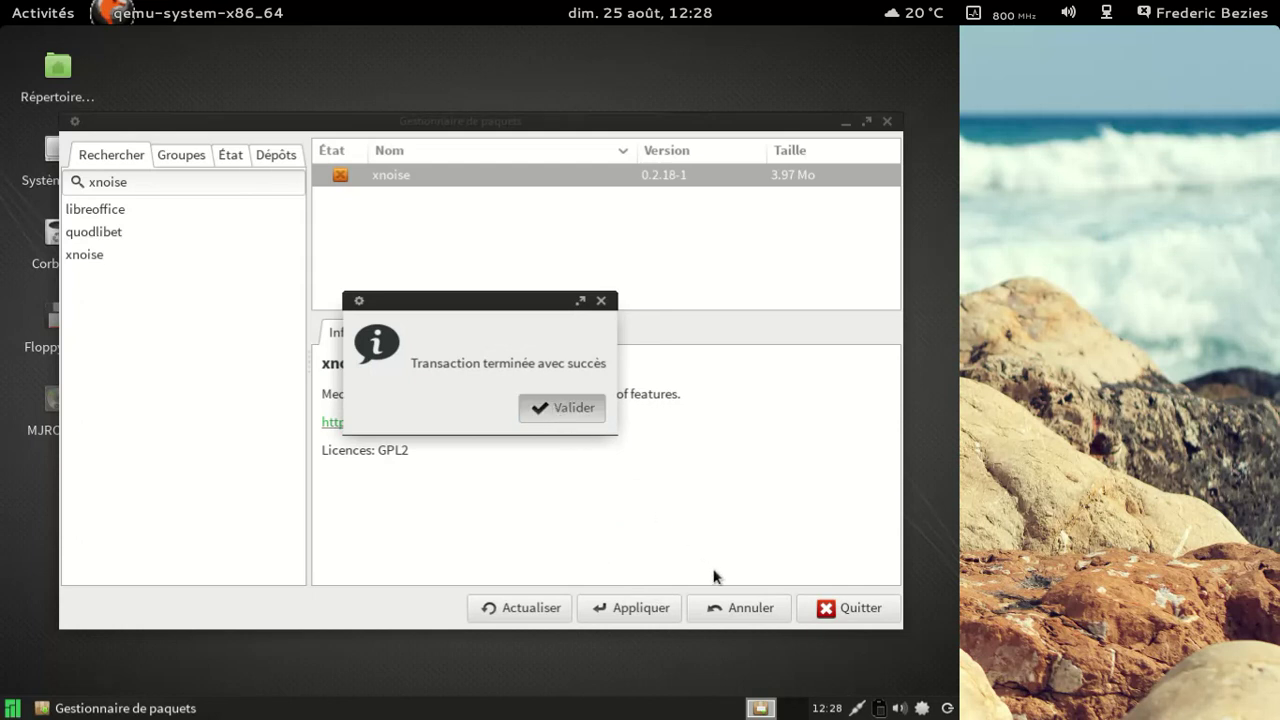
click(826, 609)
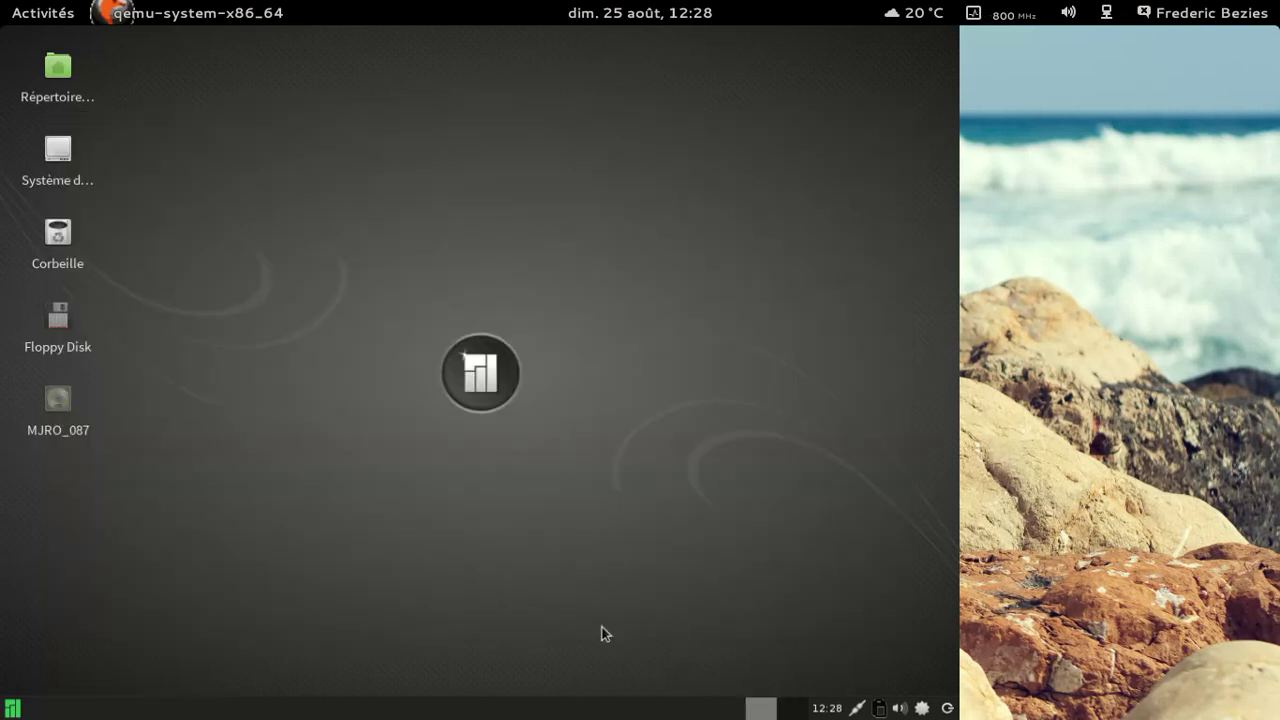
click(21, 711)
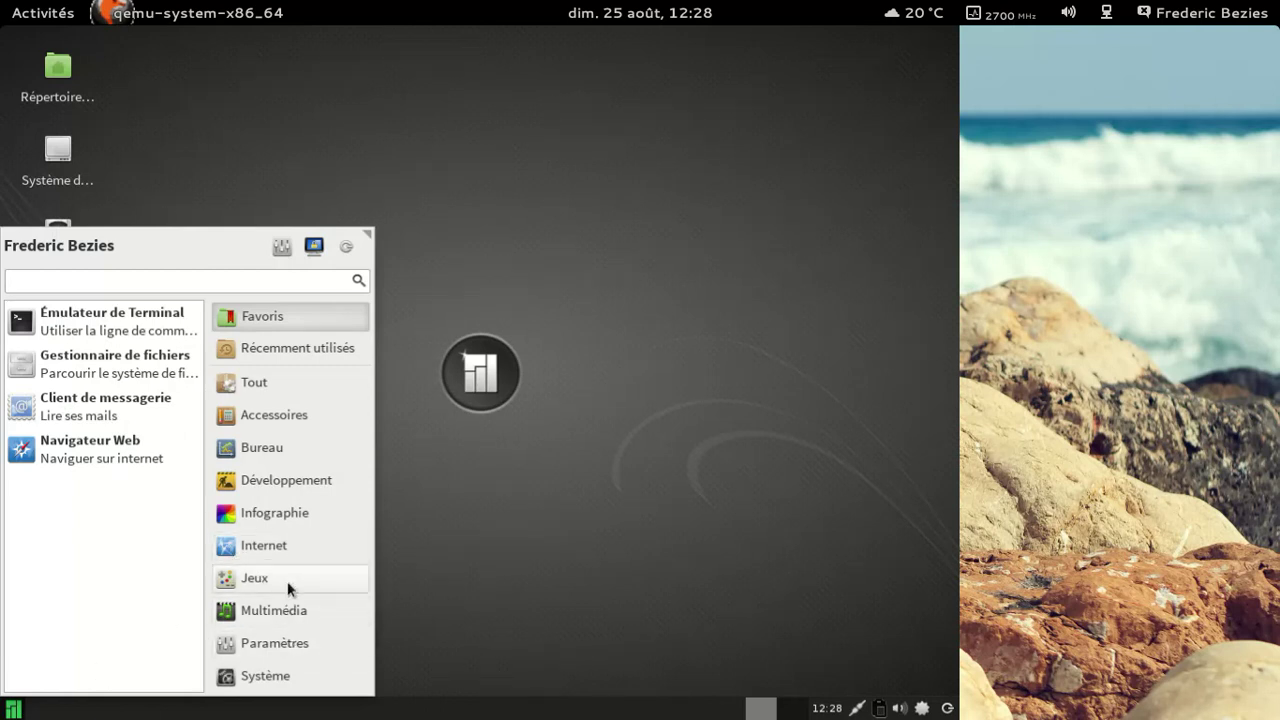
click(277, 550)
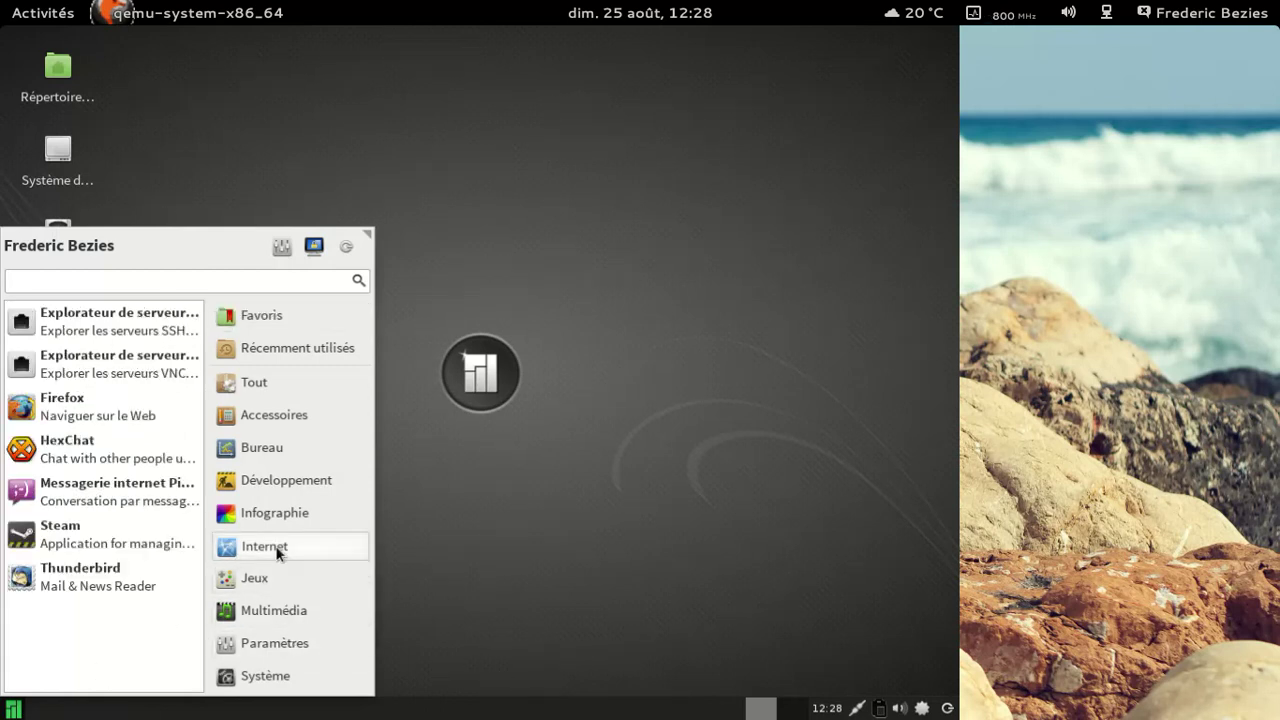
click(120, 414)
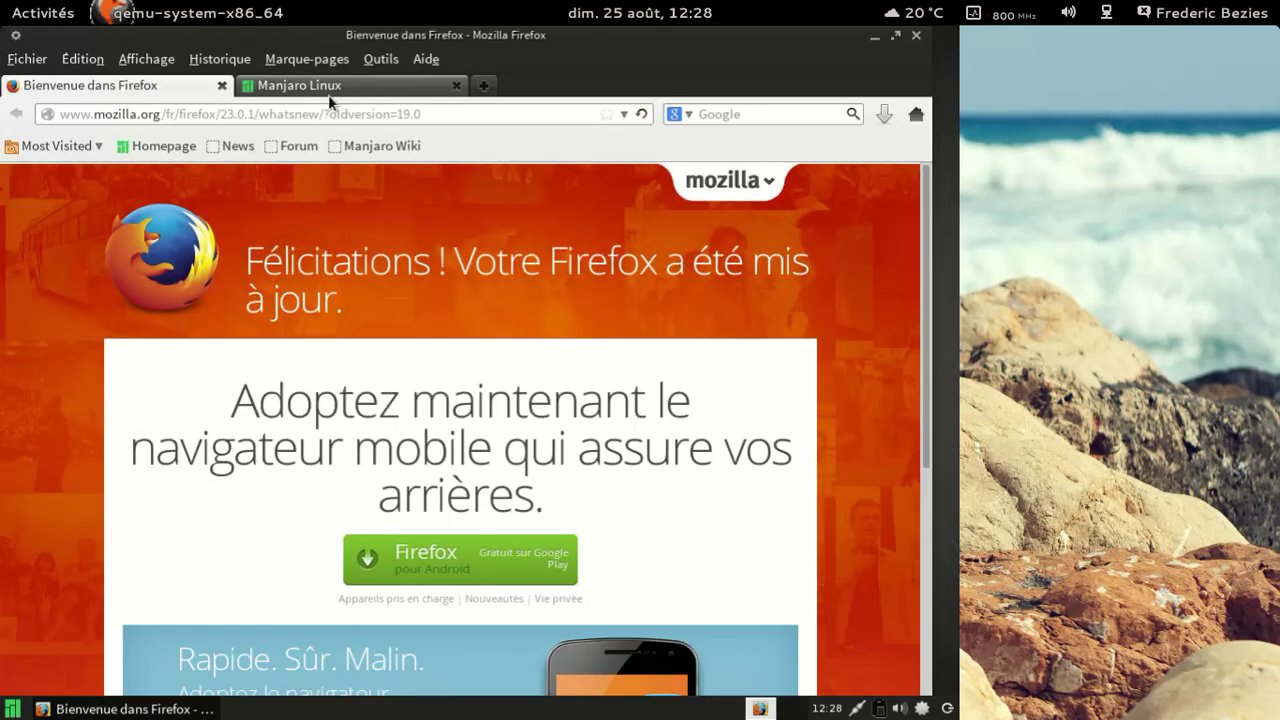
click(223, 86)
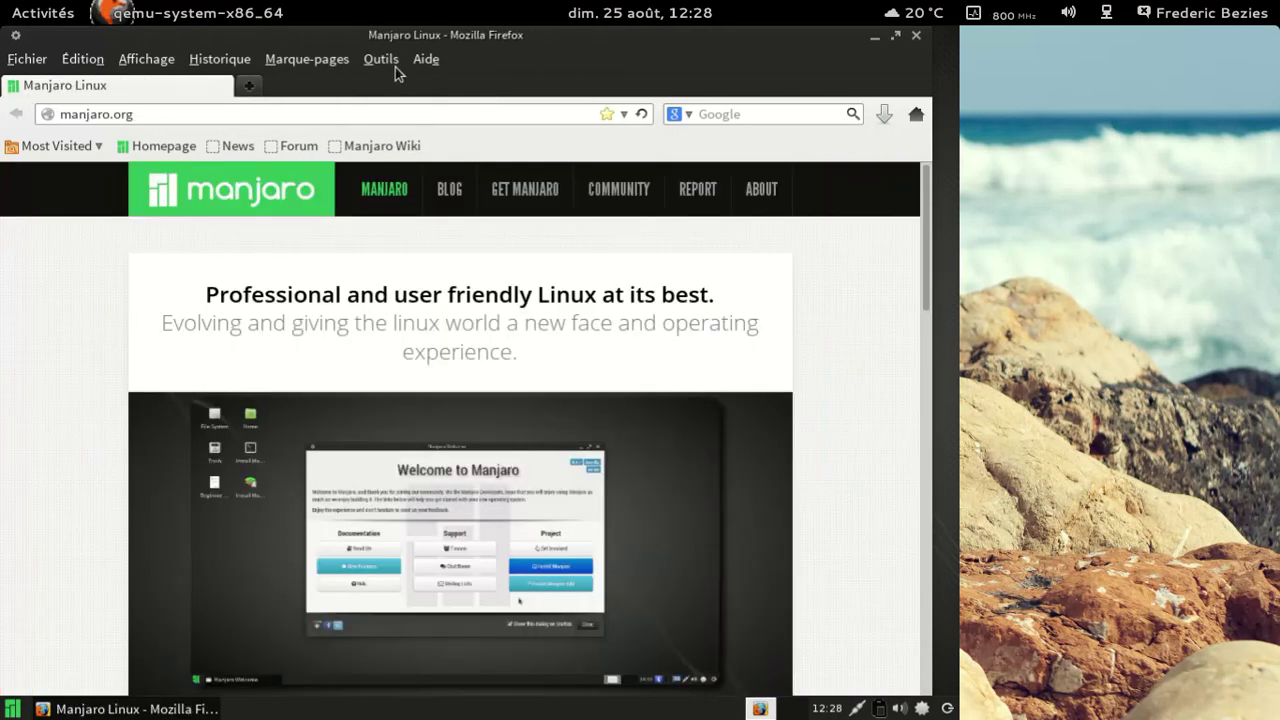
click(427, 60)
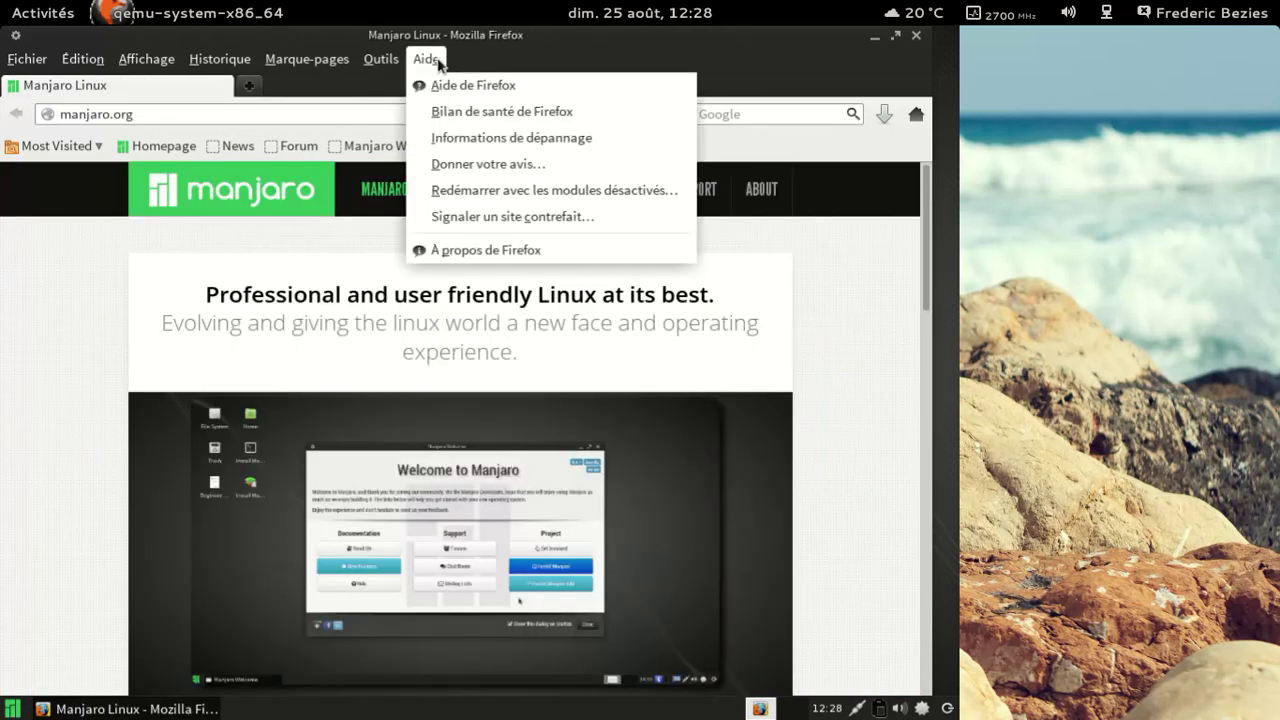
click(500, 251)
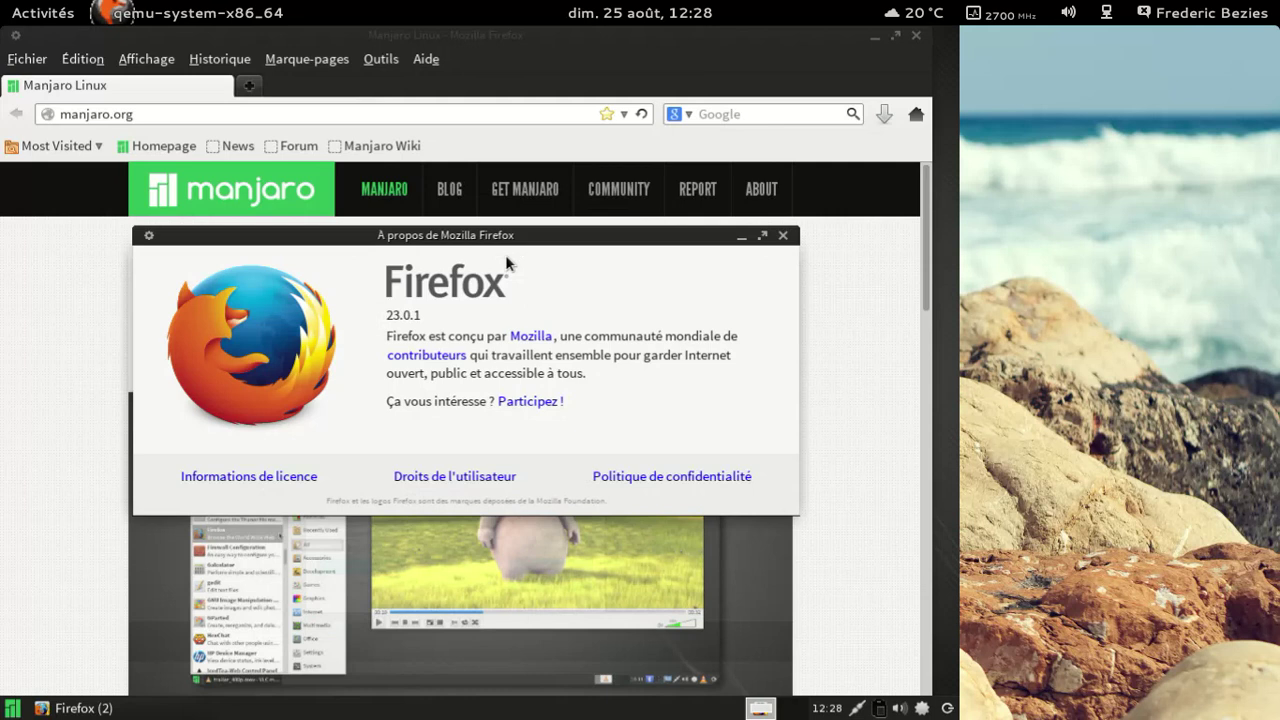
click(782, 237)
drag(927, 218, 944, 195)
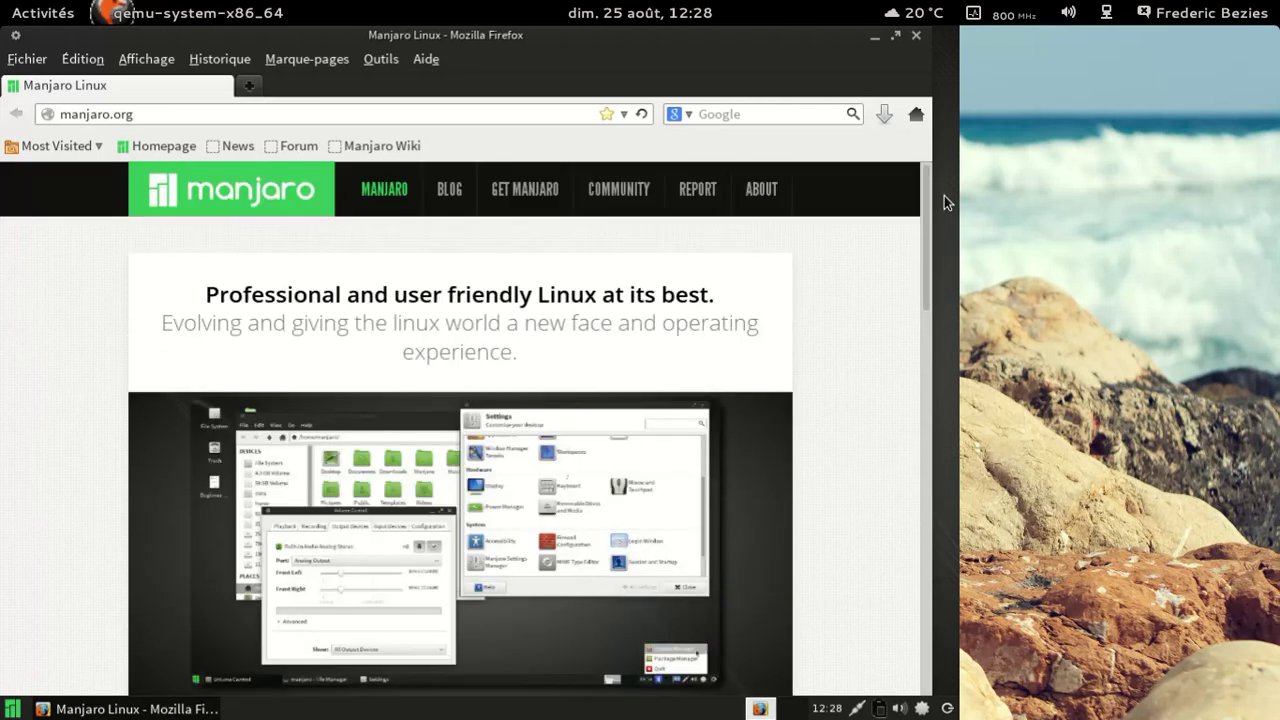
click(918, 39)
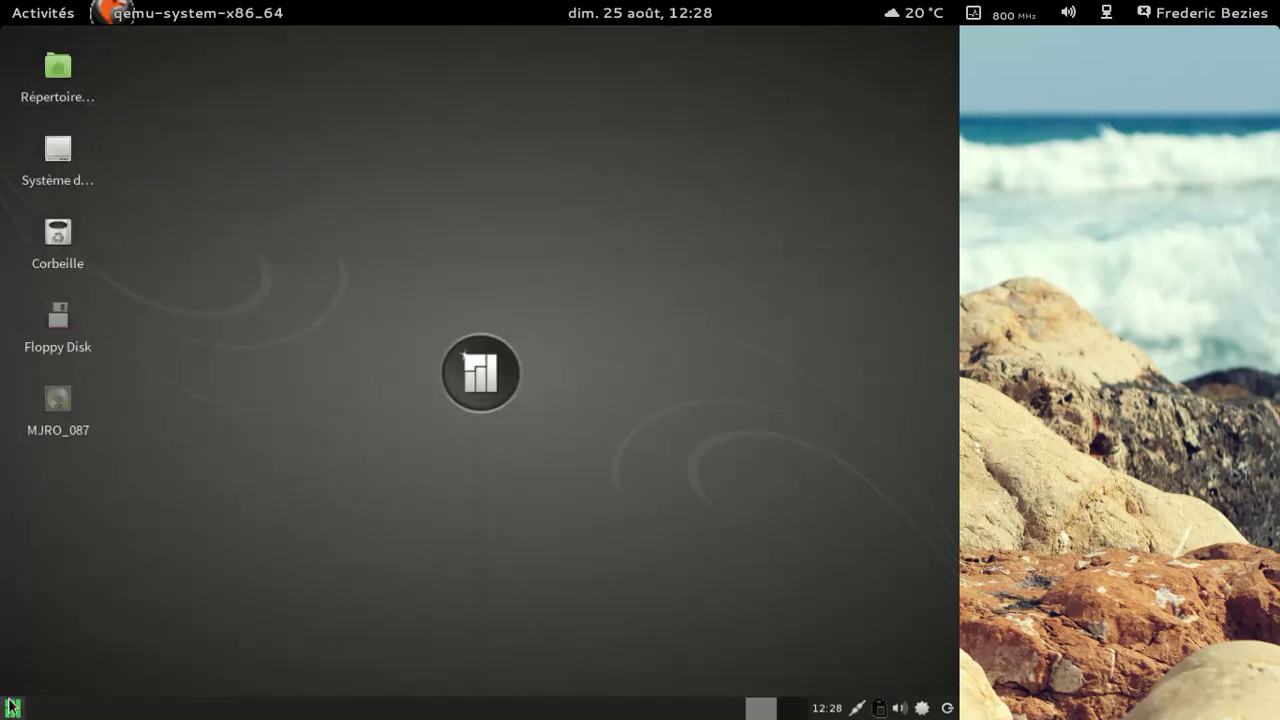
Step: Launch Manjaro Settings Manager from the settings applications, entering the administrator password
click(12, 708)
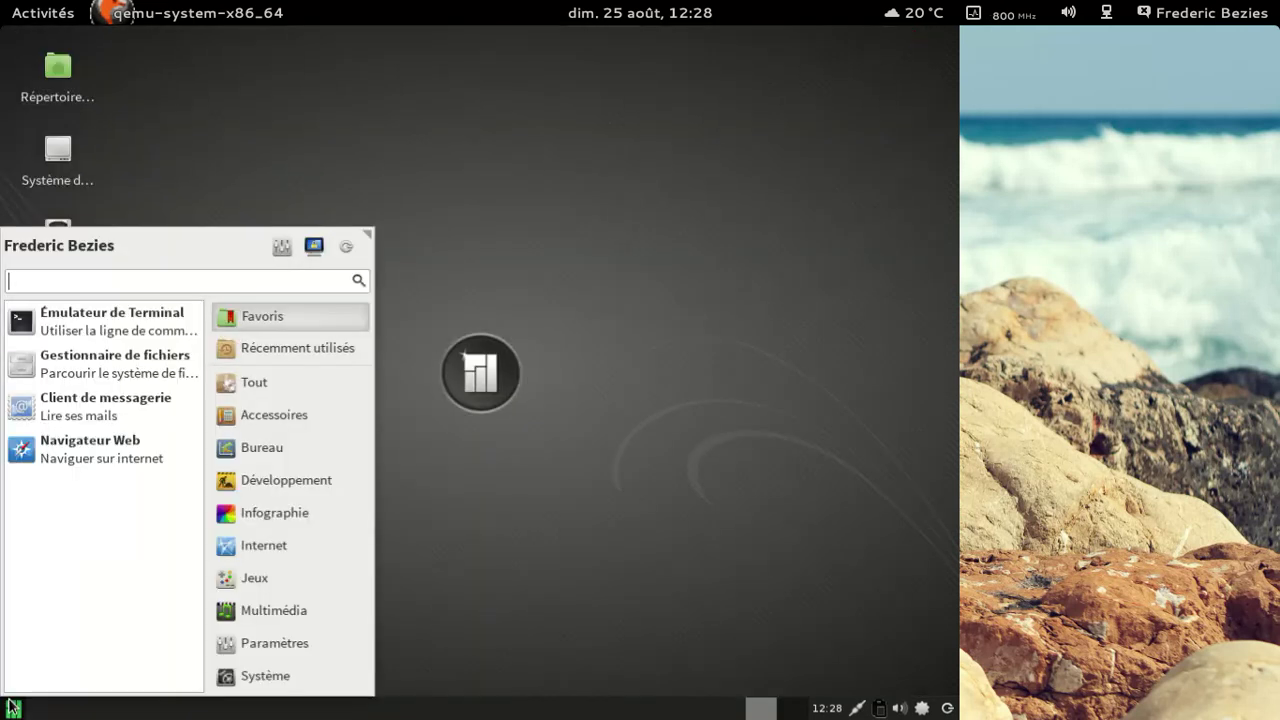
click(303, 642)
scroll(167, 500, down, 4)
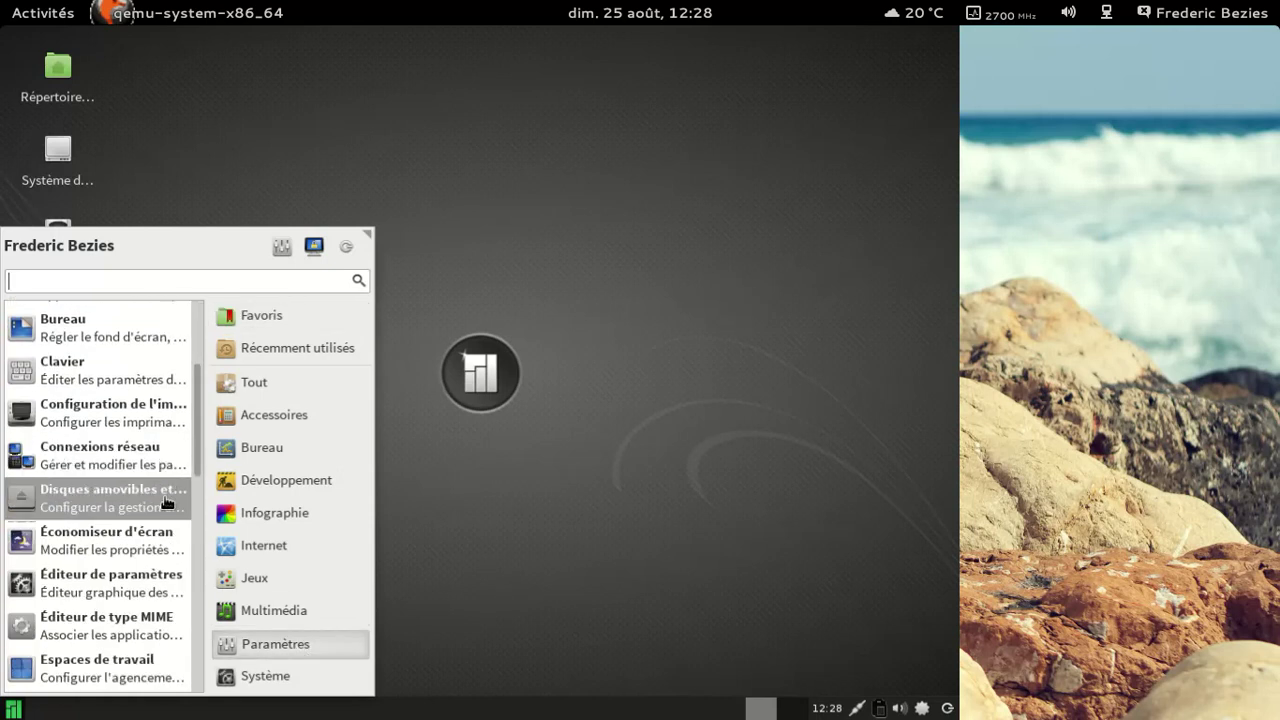
scroll(140, 540, down, 4)
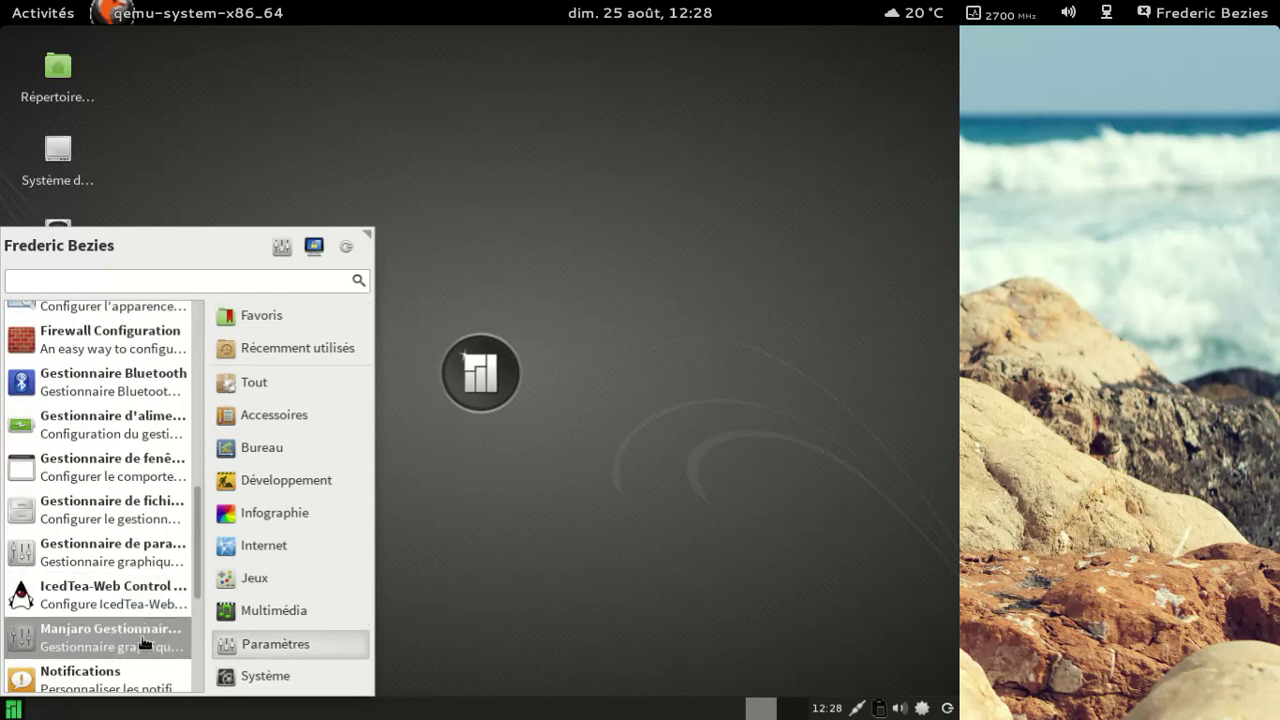
click(145, 645)
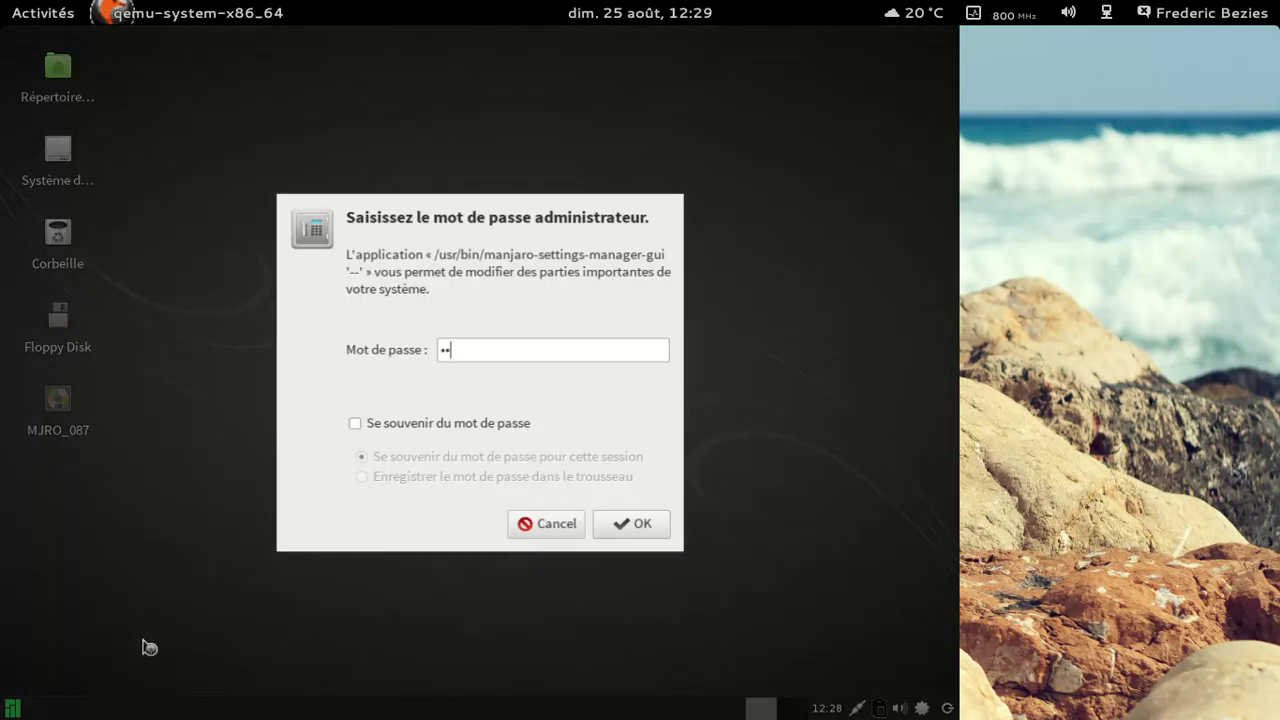
key(Return)
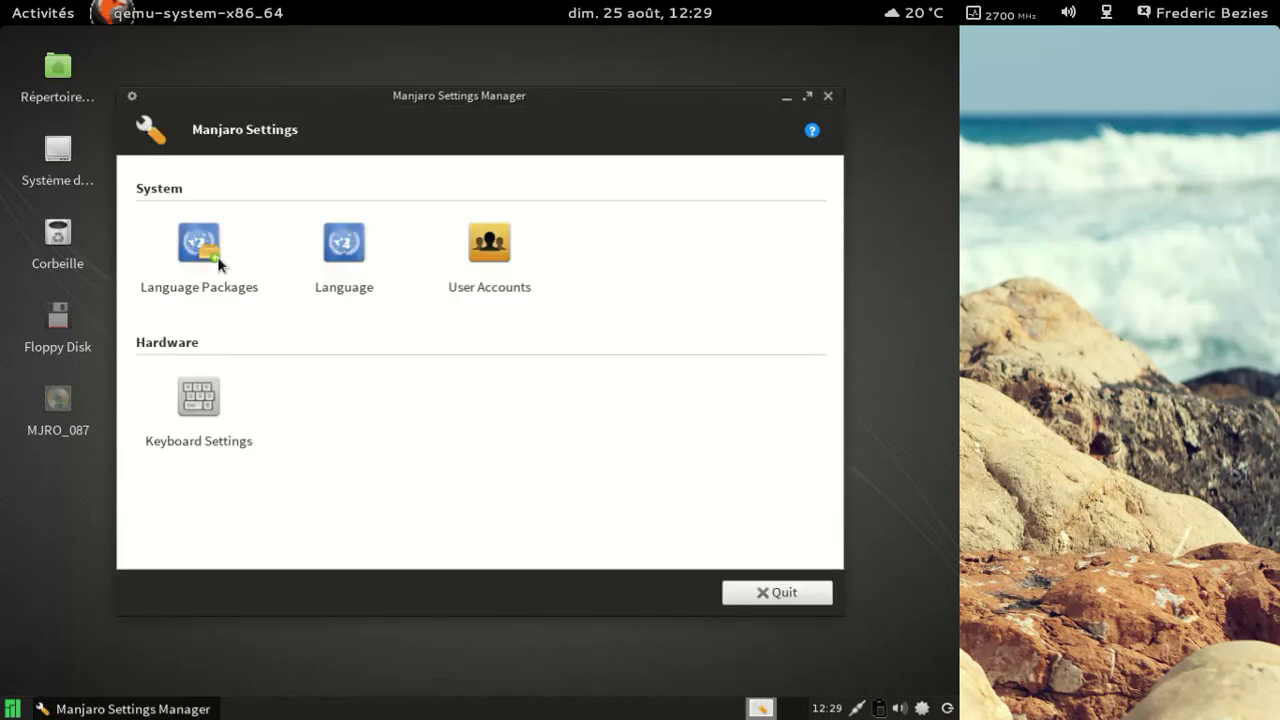
Step: Review the system language page and the installed and available language packages
click(352, 245)
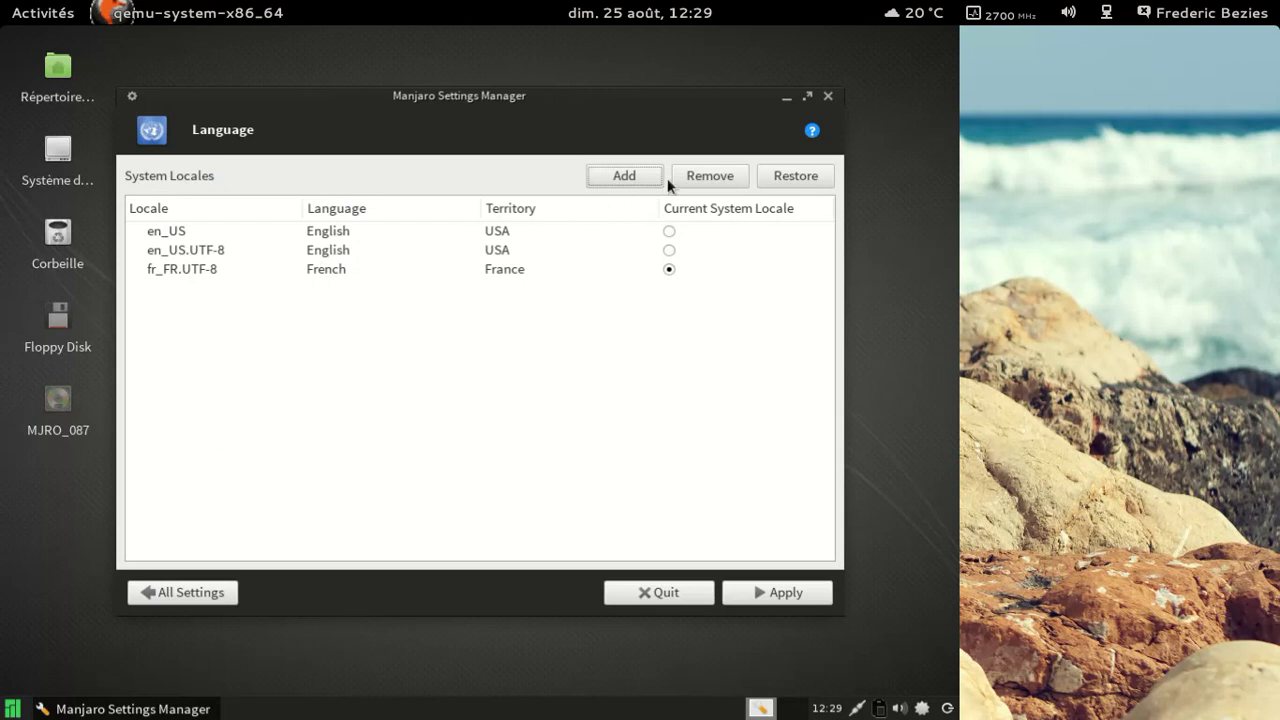
click(155, 591)
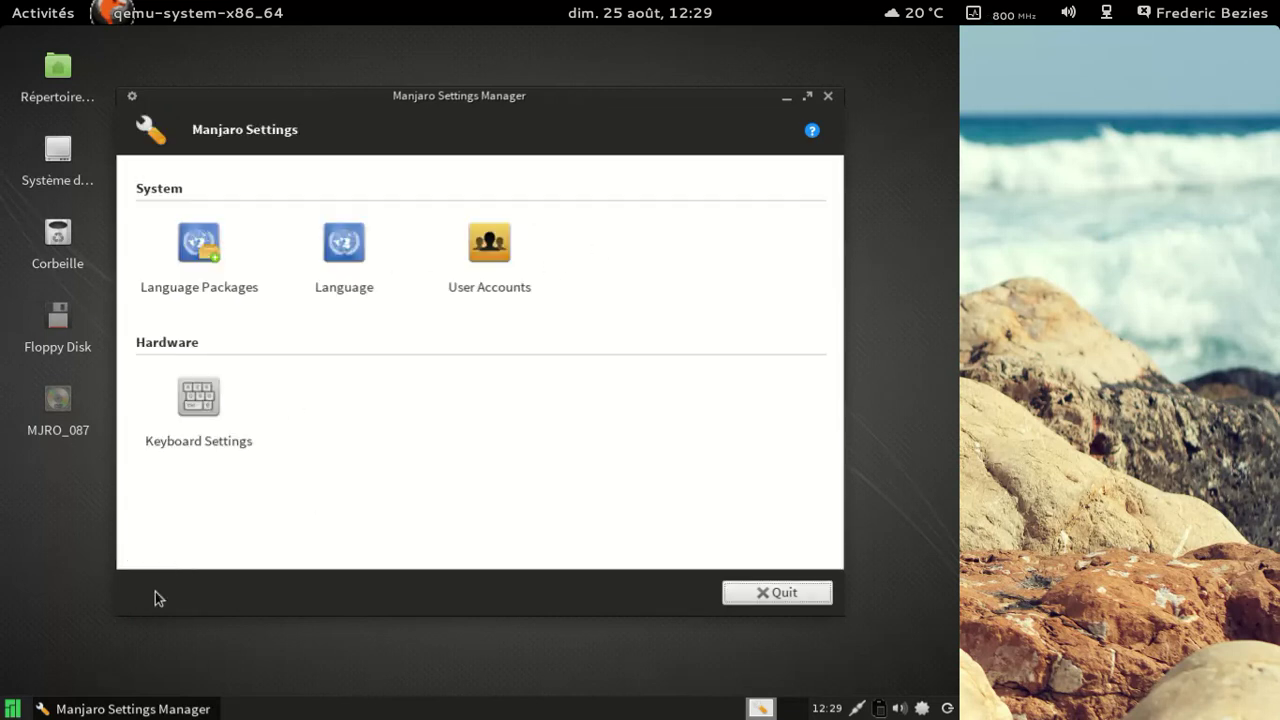
click(200, 248)
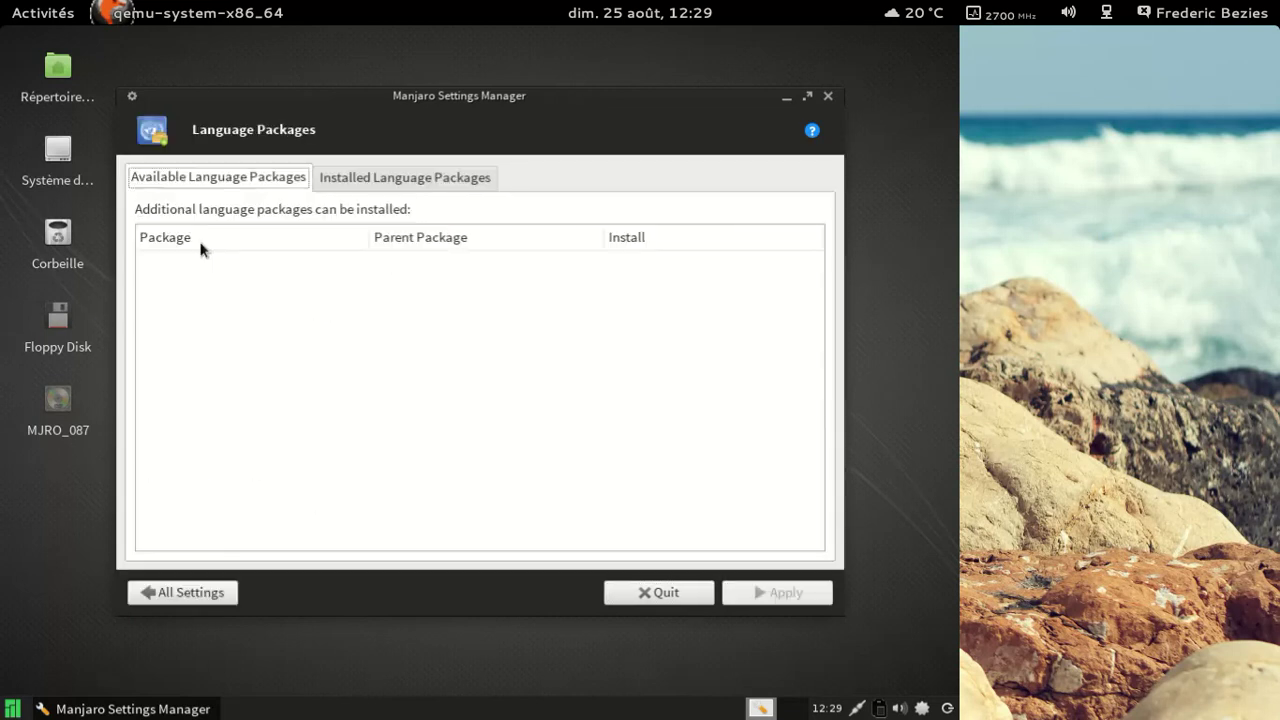
click(358, 177)
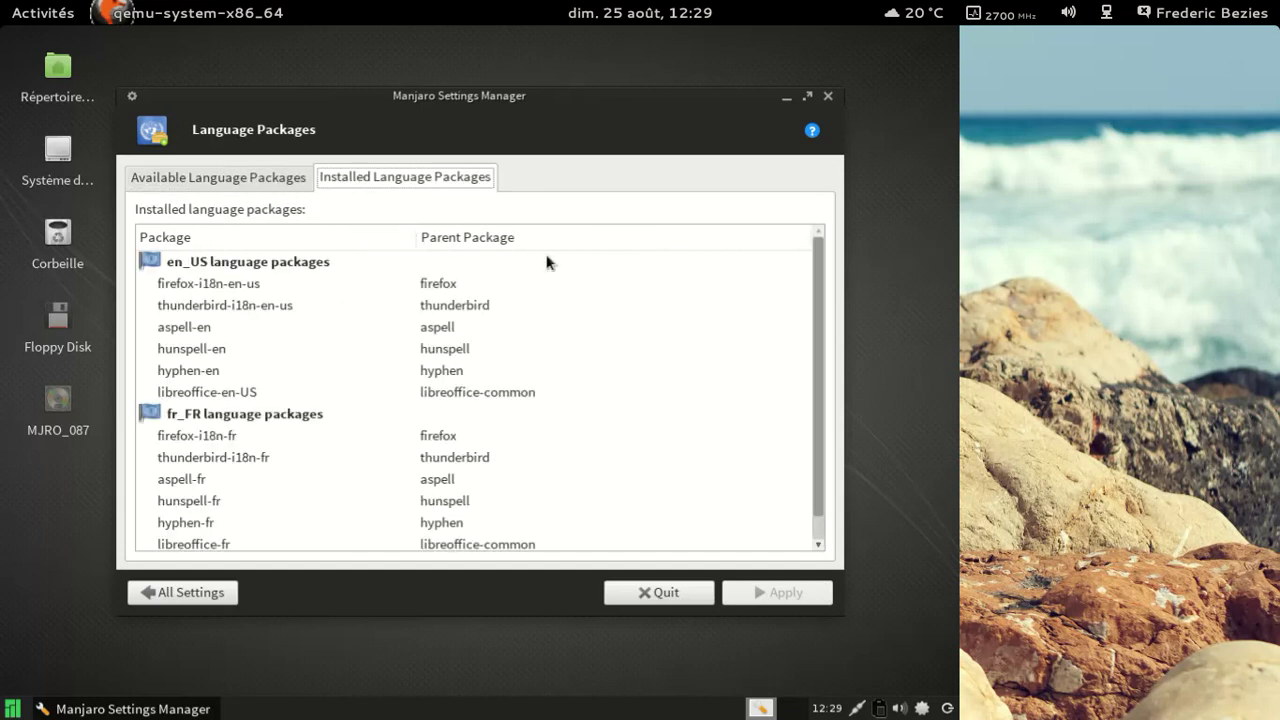
scroll(580, 290, down, 1)
scroll(580, 288, up, 1)
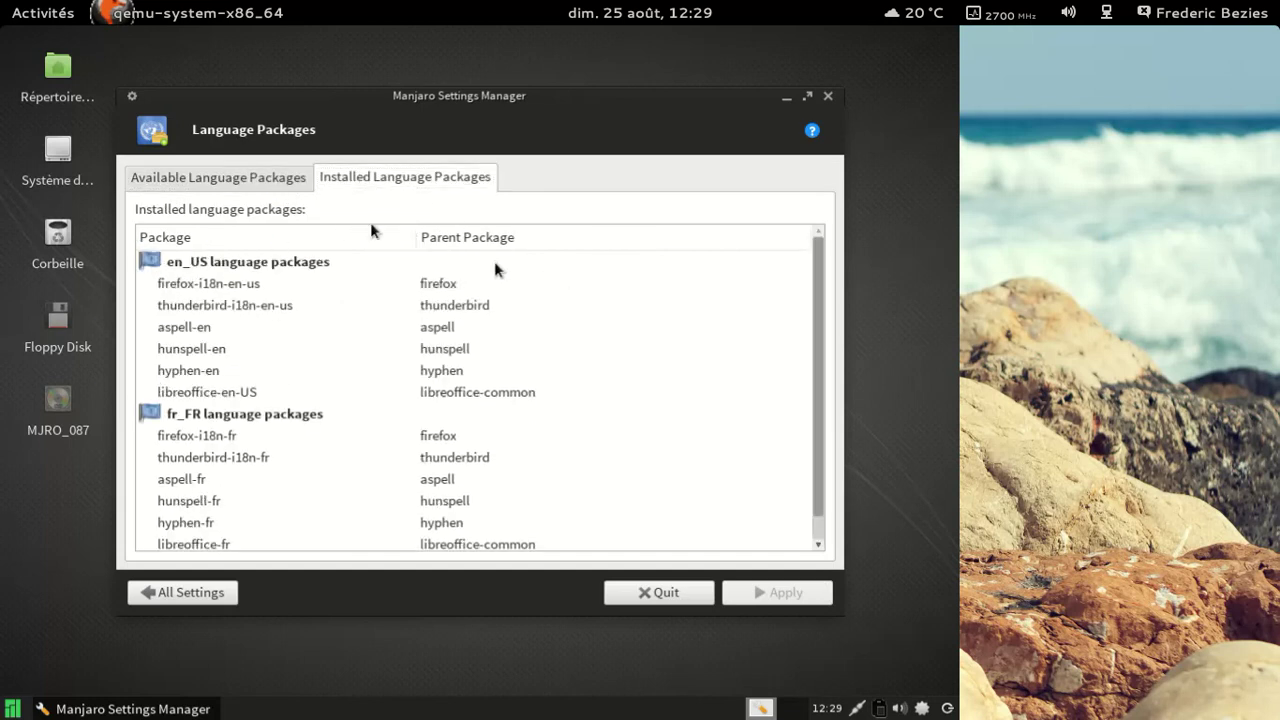
click(231, 186)
click(171, 590)
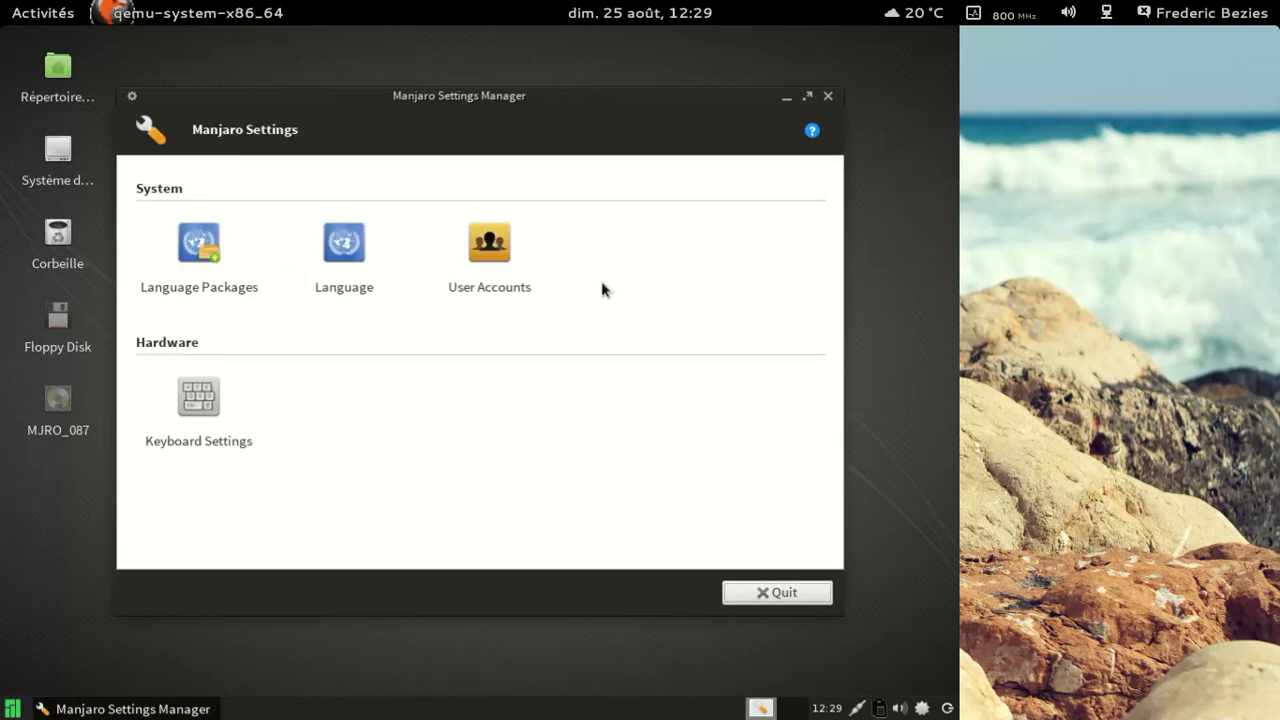
Step: Inspect the user account details, opening and cancelling the account picture chooser
click(489, 243)
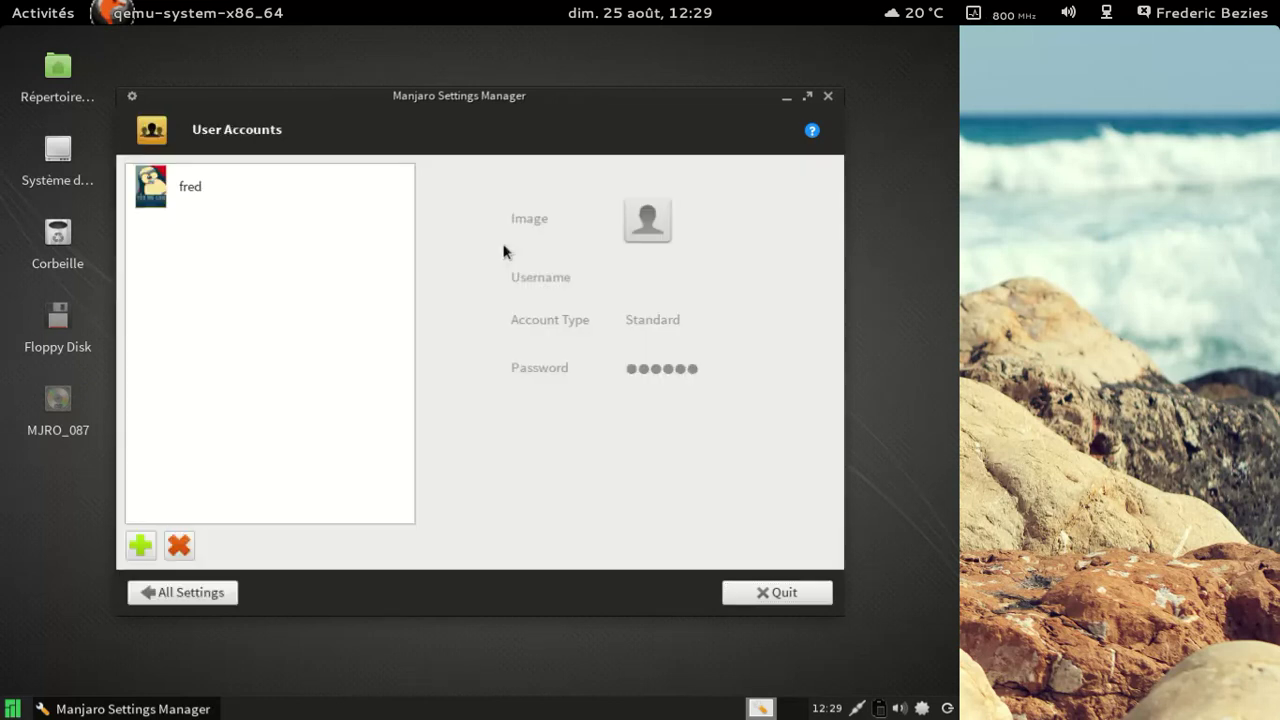
click(250, 200)
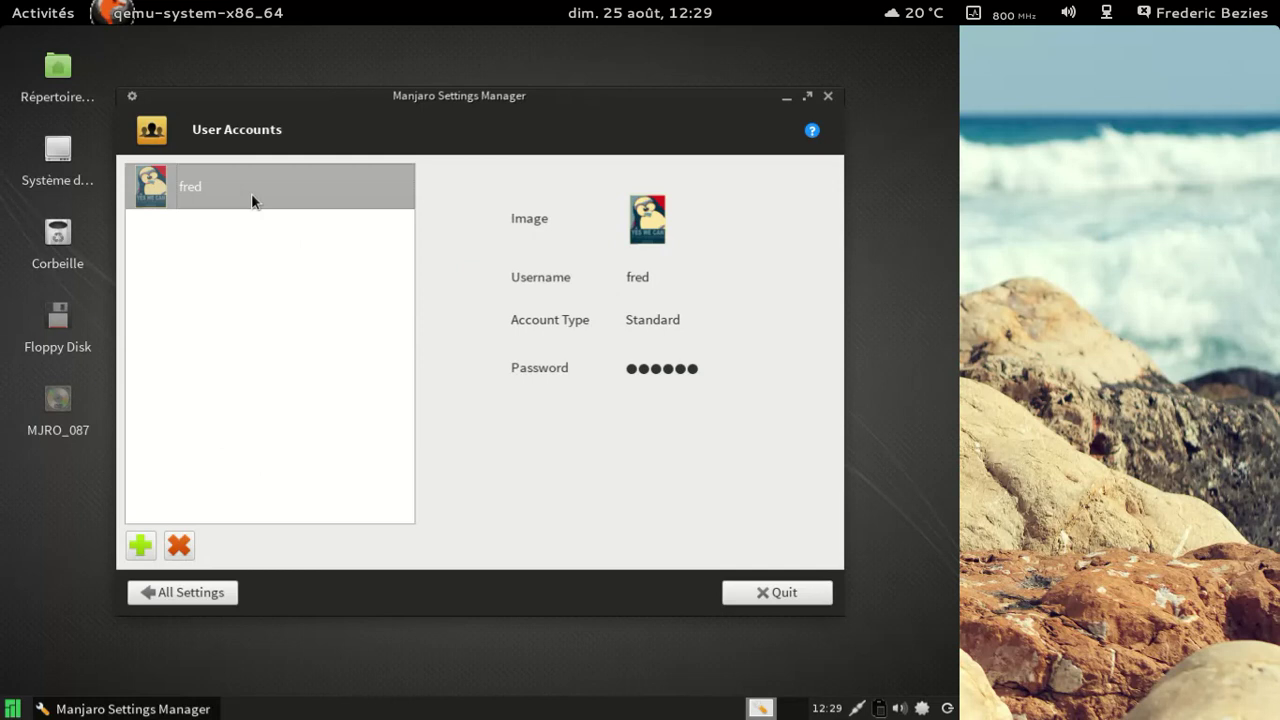
click(647, 218)
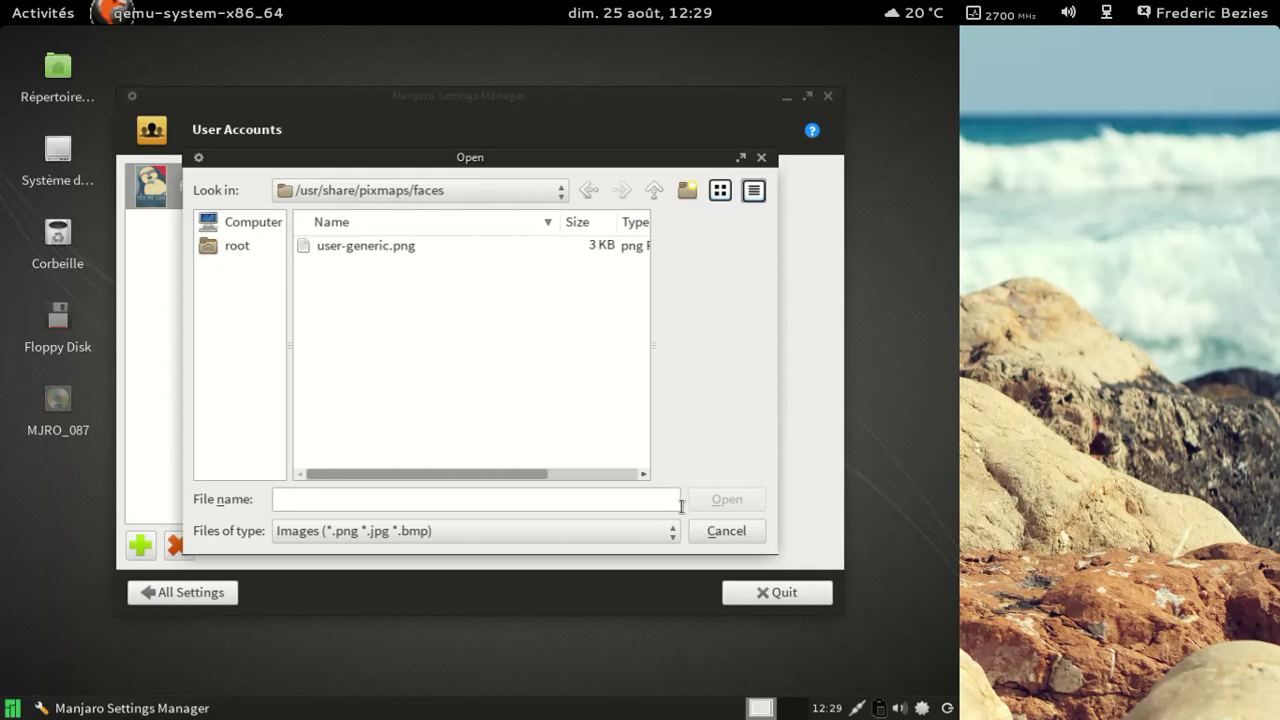
click(726, 531)
click(207, 599)
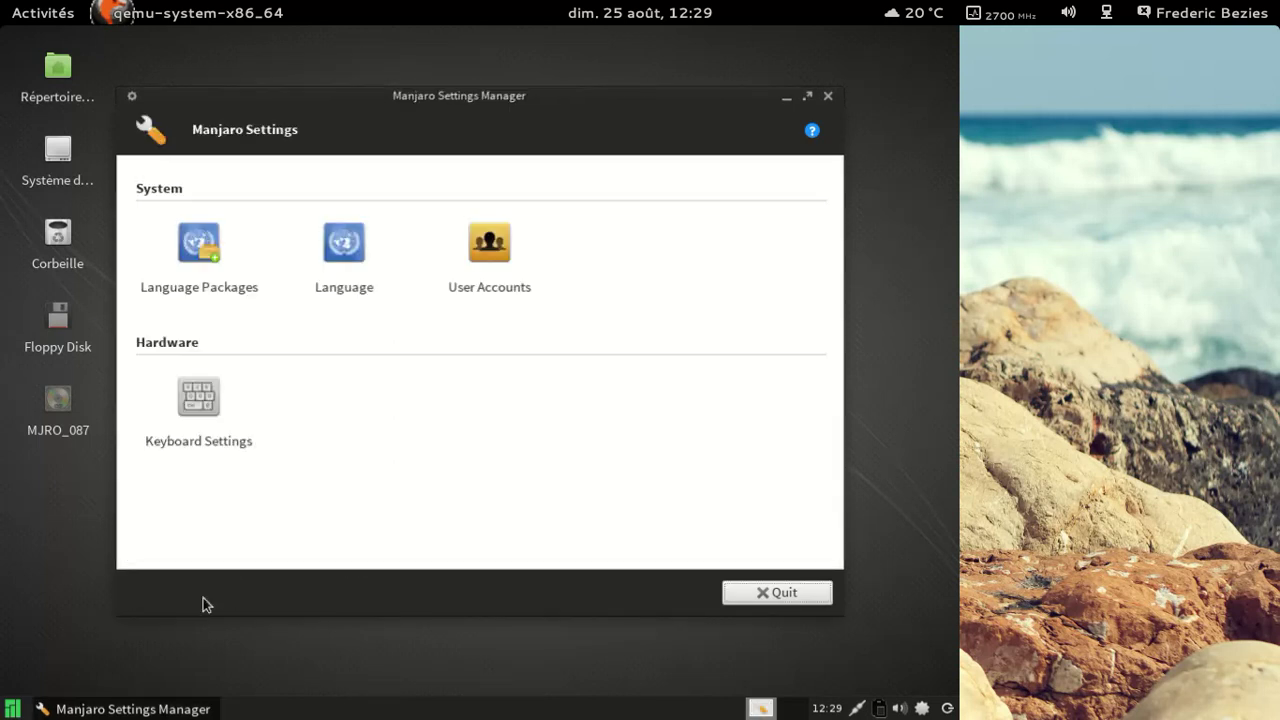
Step: View the keyboard layout settings, then quit the settings manager
click(199, 405)
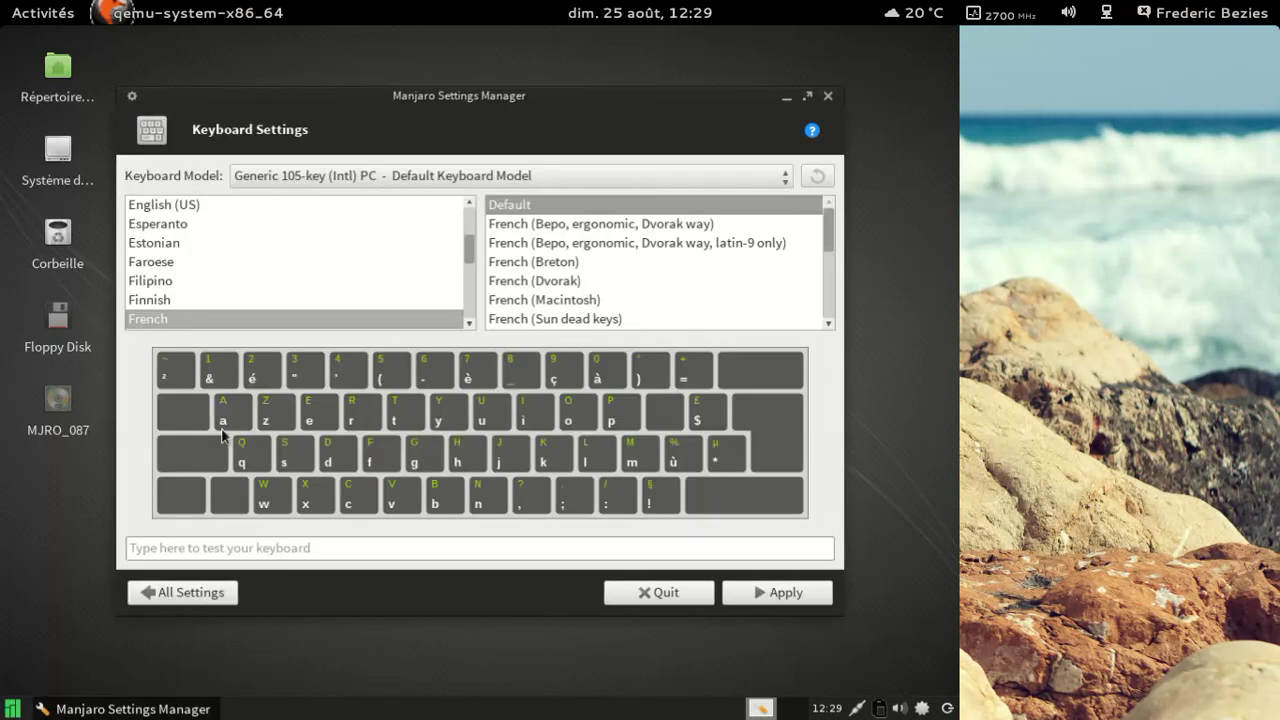
click(697, 595)
click(12, 705)
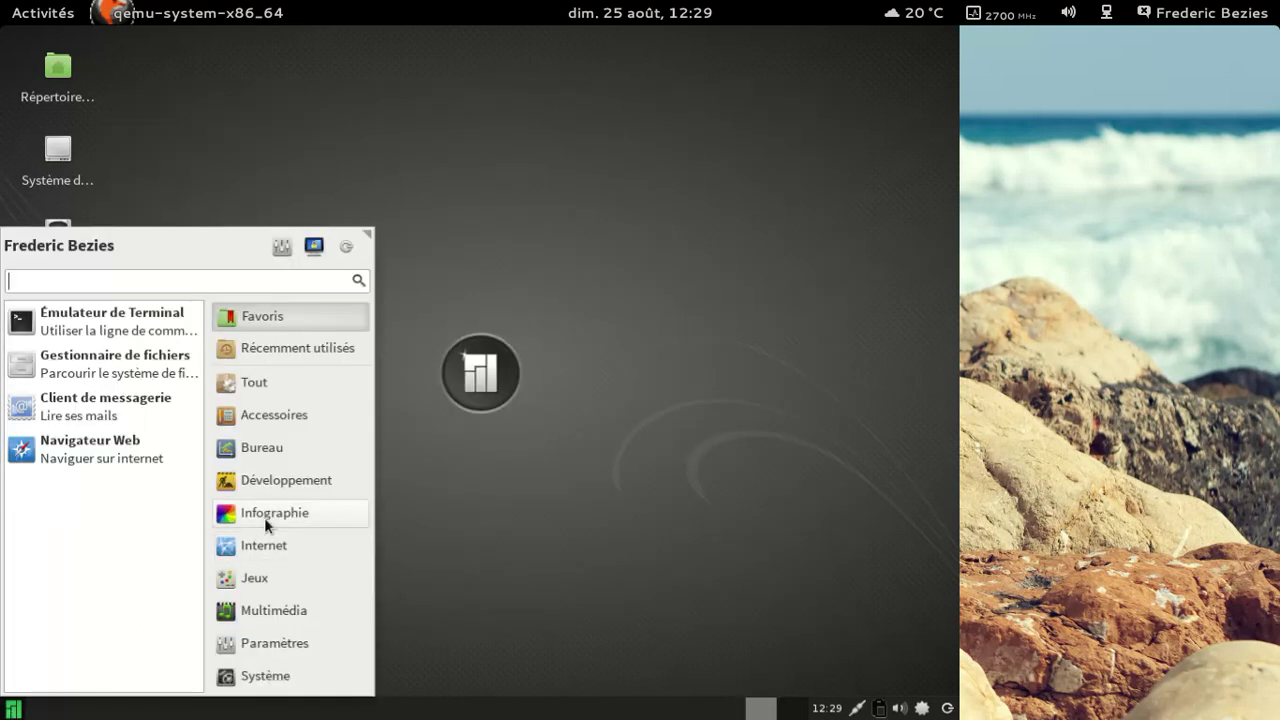
Step: Launch the GIMP image editor from the Infographie category
click(264, 517)
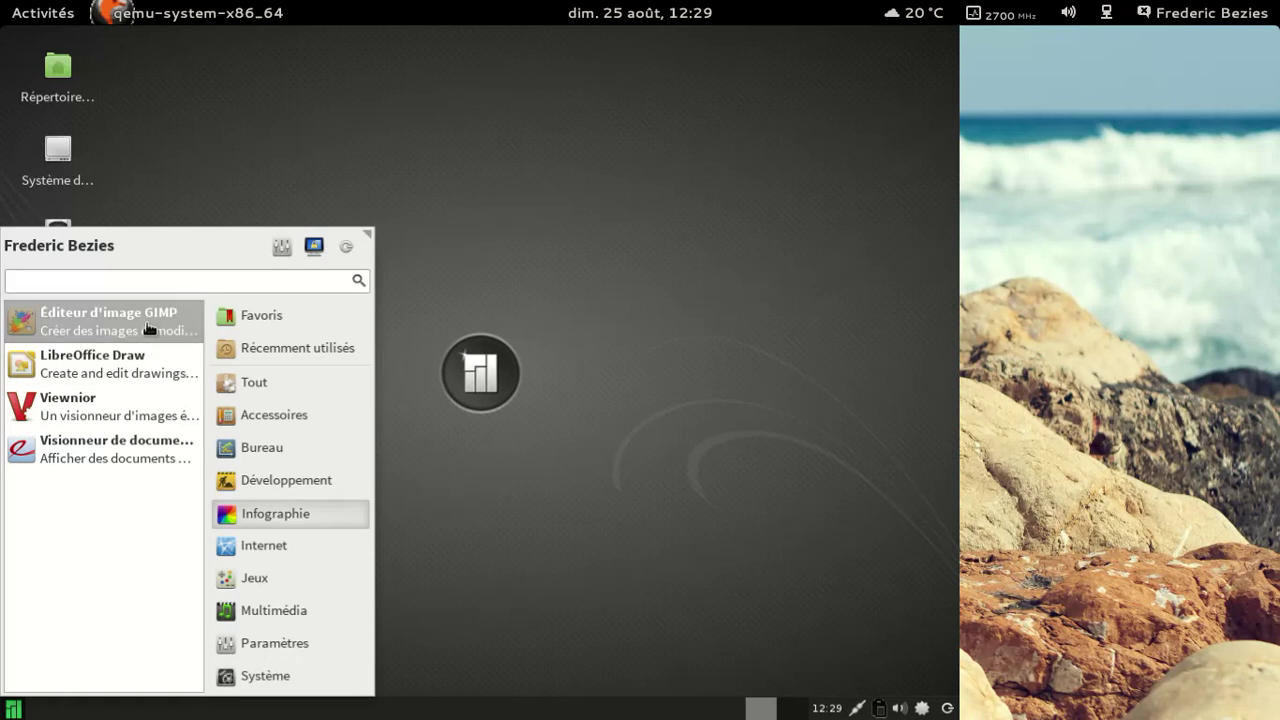
click(148, 329)
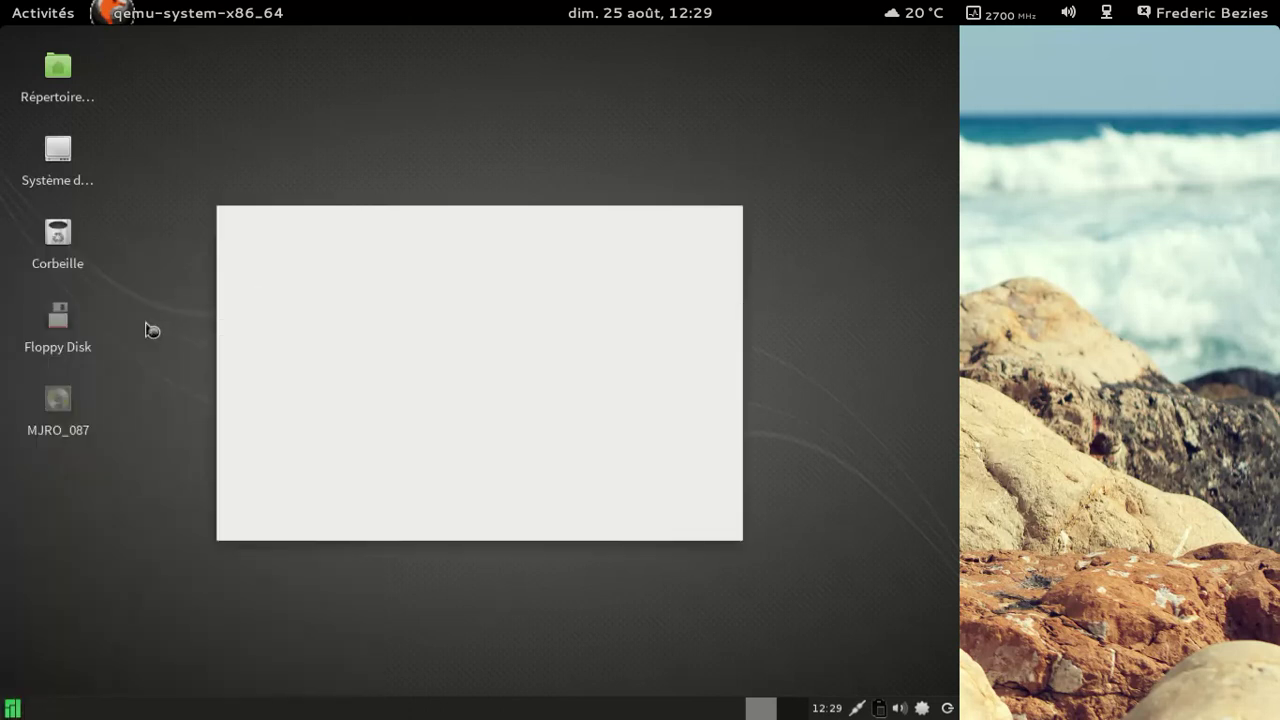
click(14, 709)
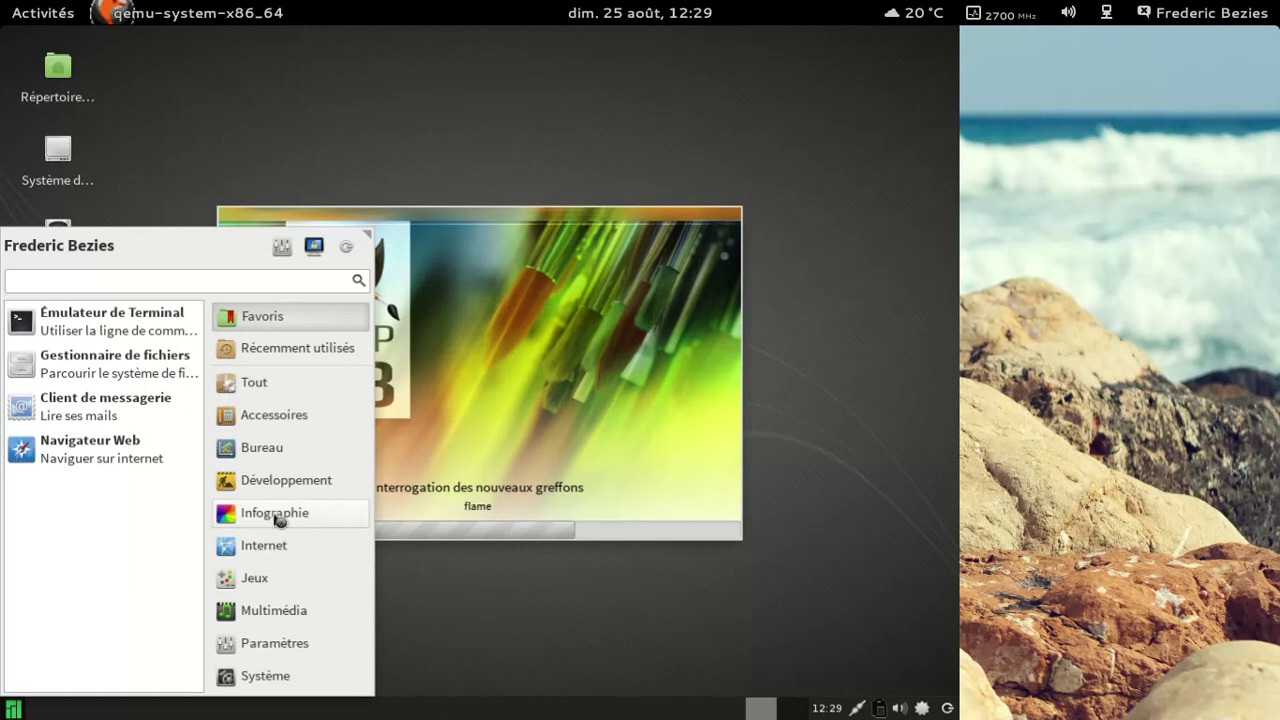
Step: Browse the Développement, Bureau and Accessoires application categories in the menu
click(279, 517)
click(265, 481)
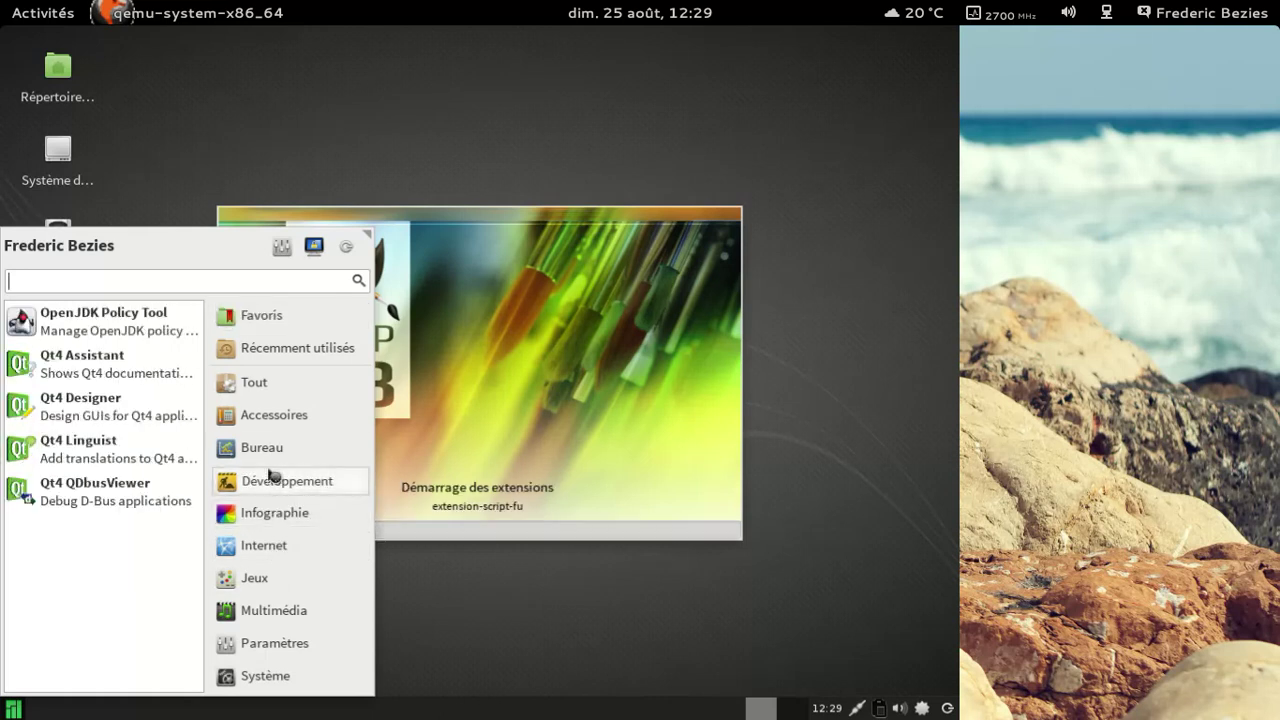
click(268, 458)
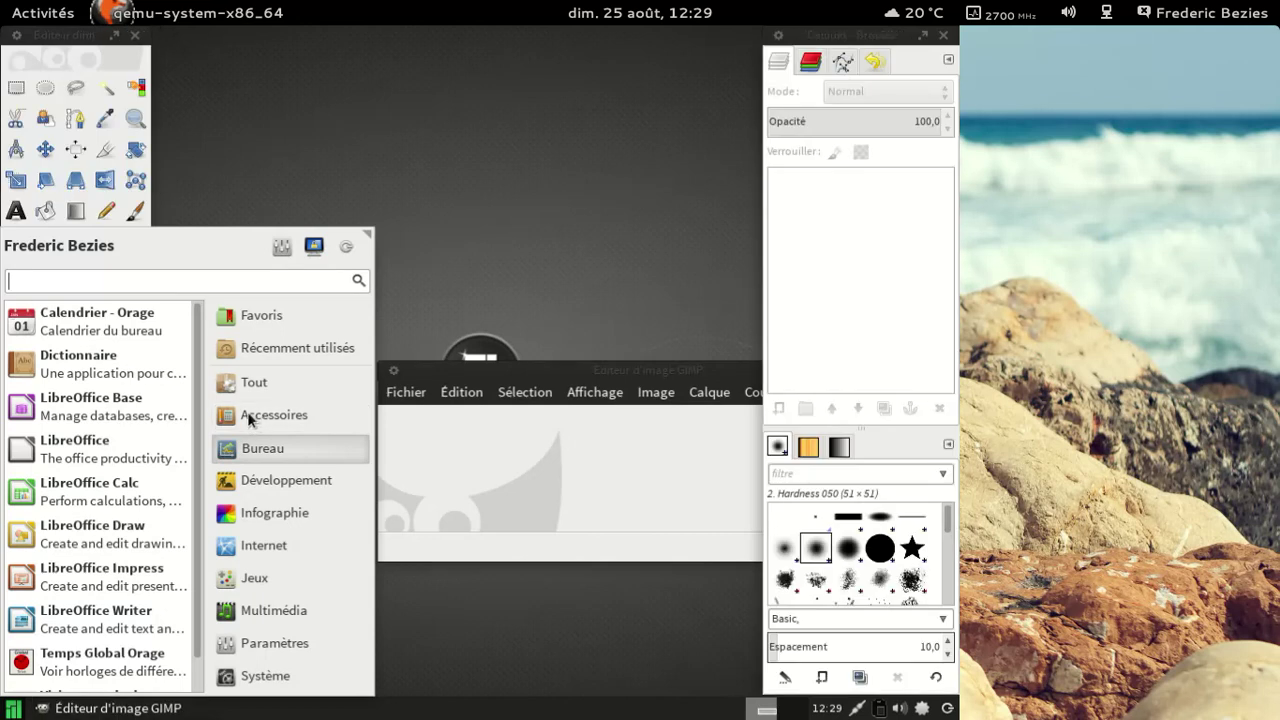
click(321, 406)
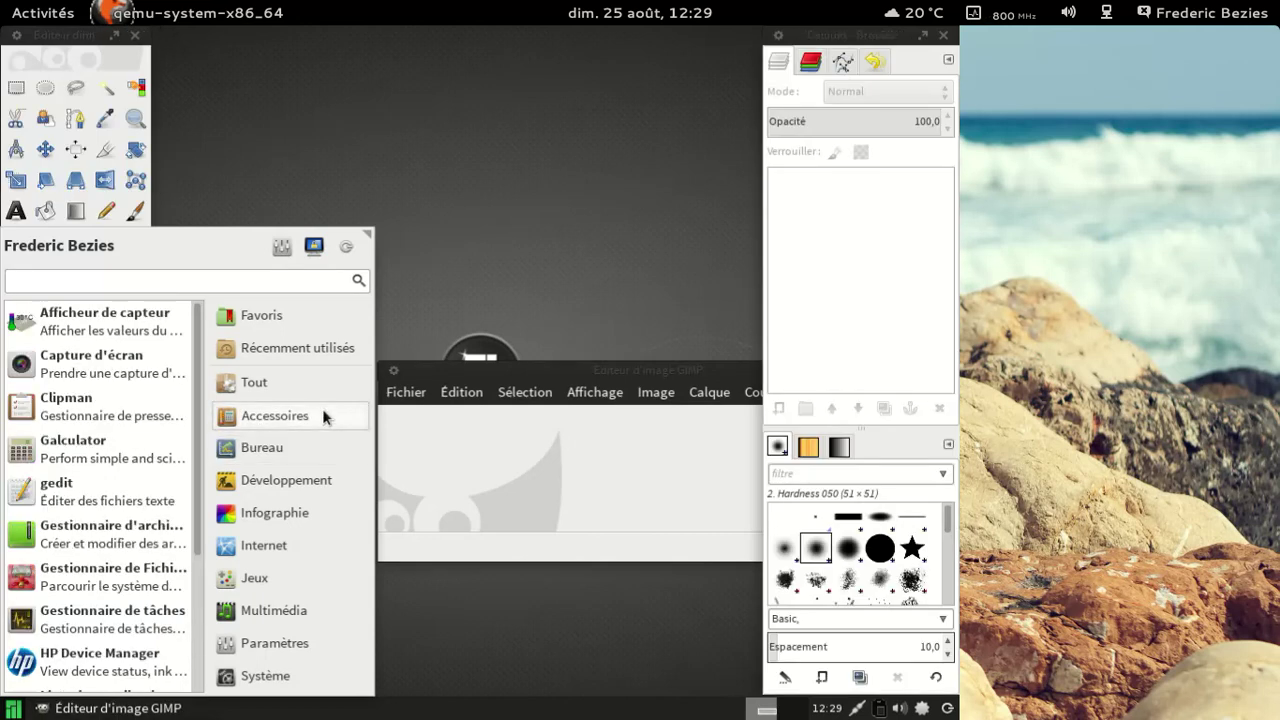
scroll(193, 403, down, 5)
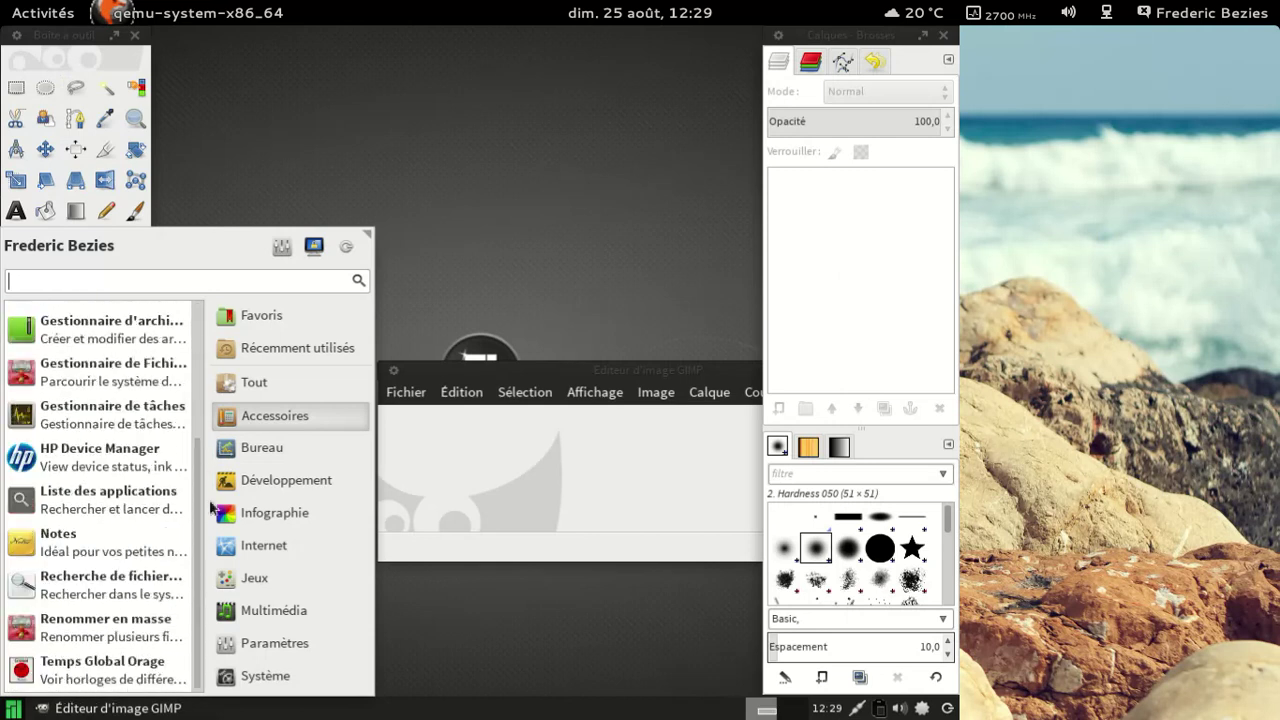
scroll(138, 544, up, 1)
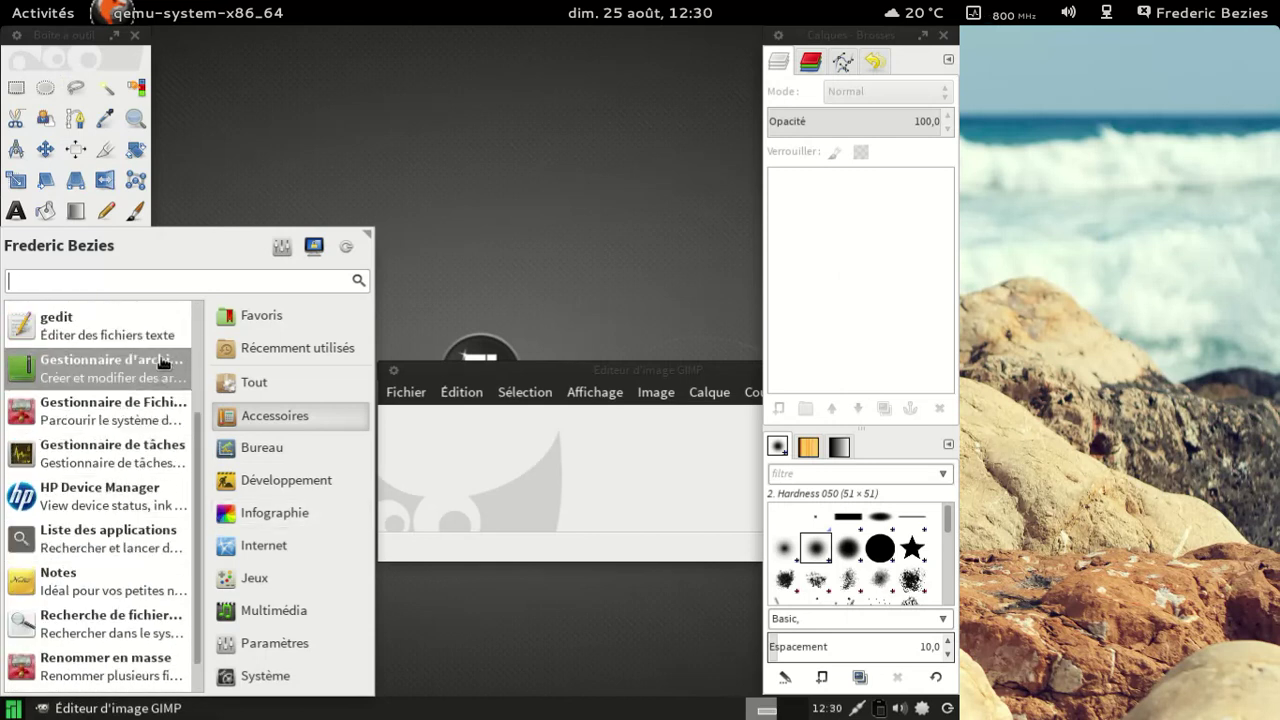
scroll(191, 340, up, 4)
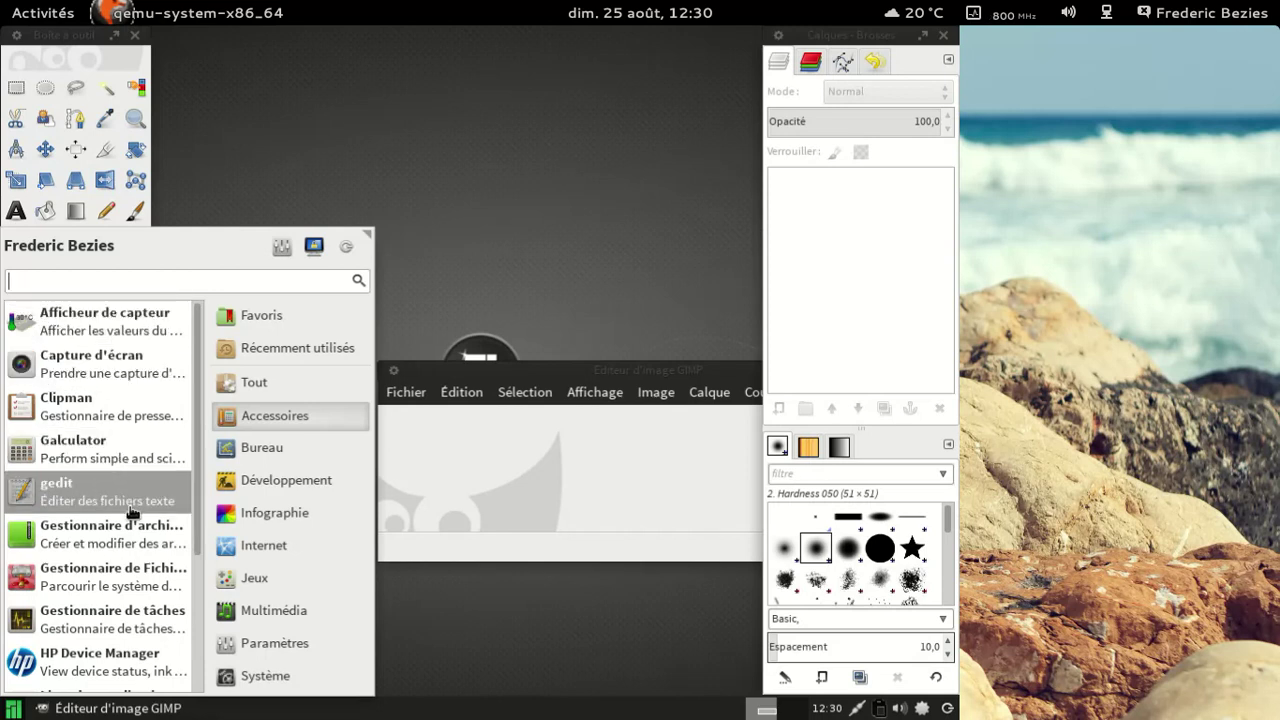
Step: Open the file manager and view the Thunar 1.6.3 About information
click(130, 578)
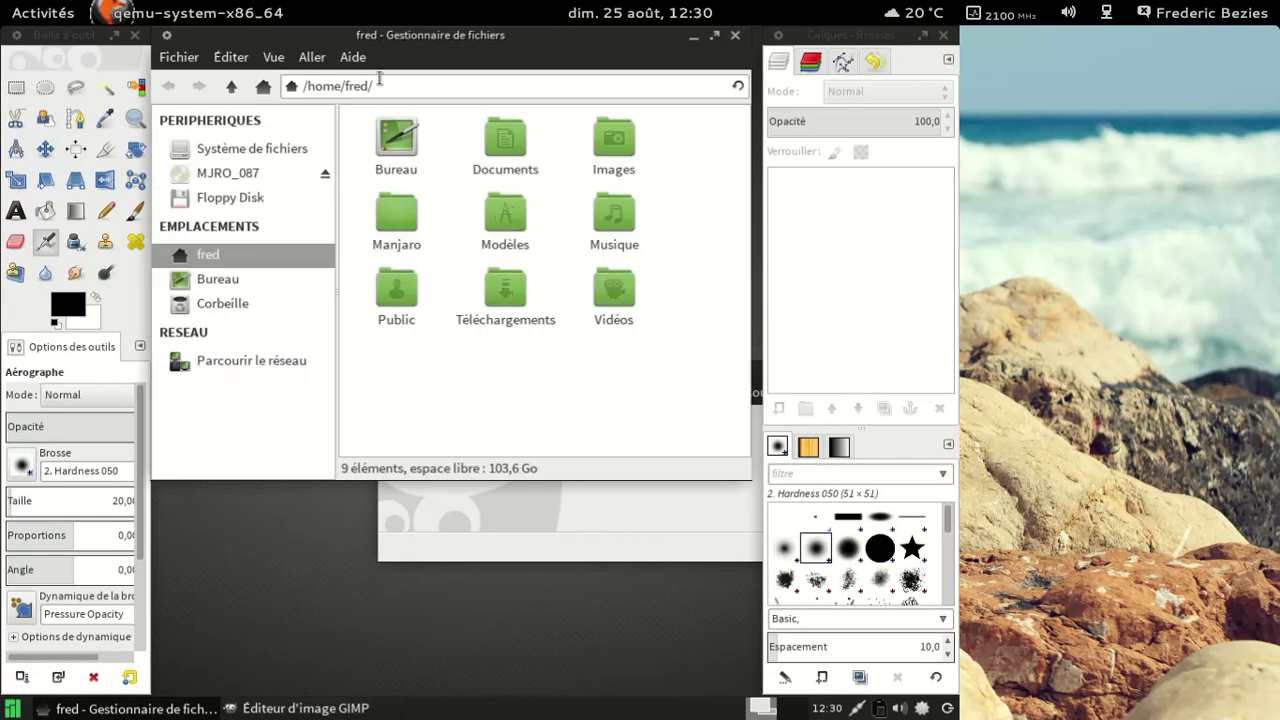
click(354, 58)
click(366, 110)
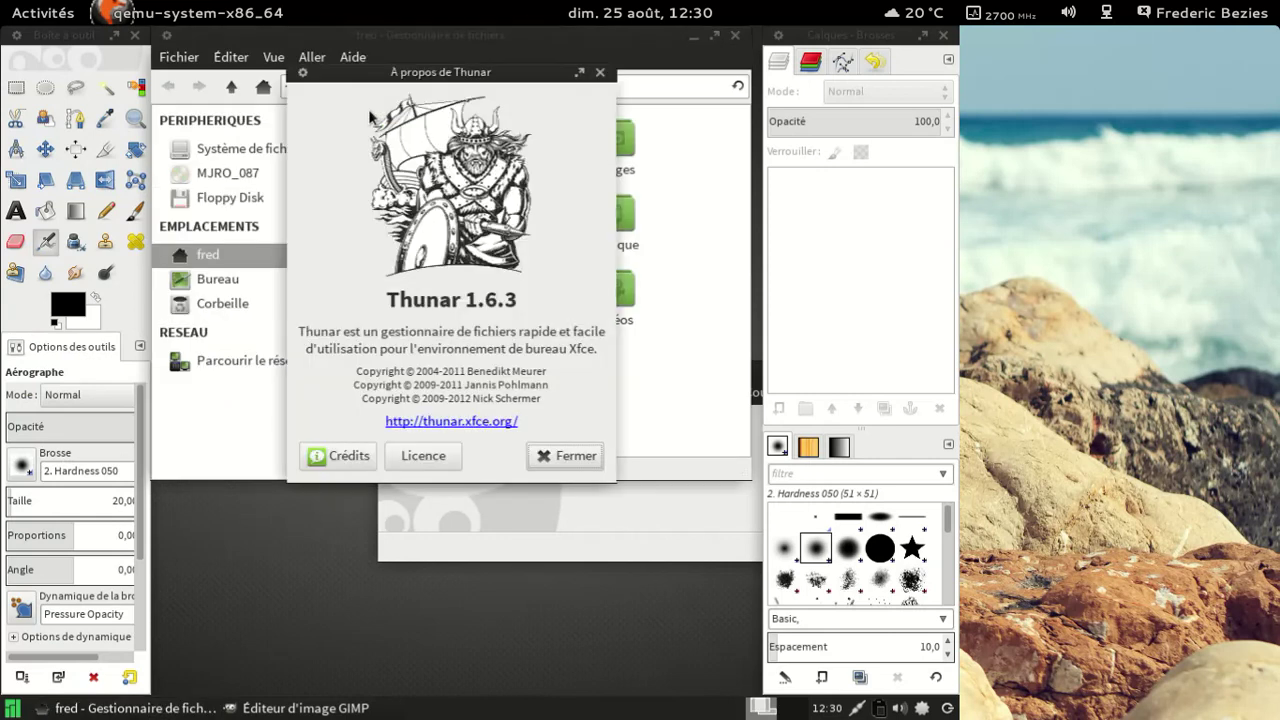
click(565, 455)
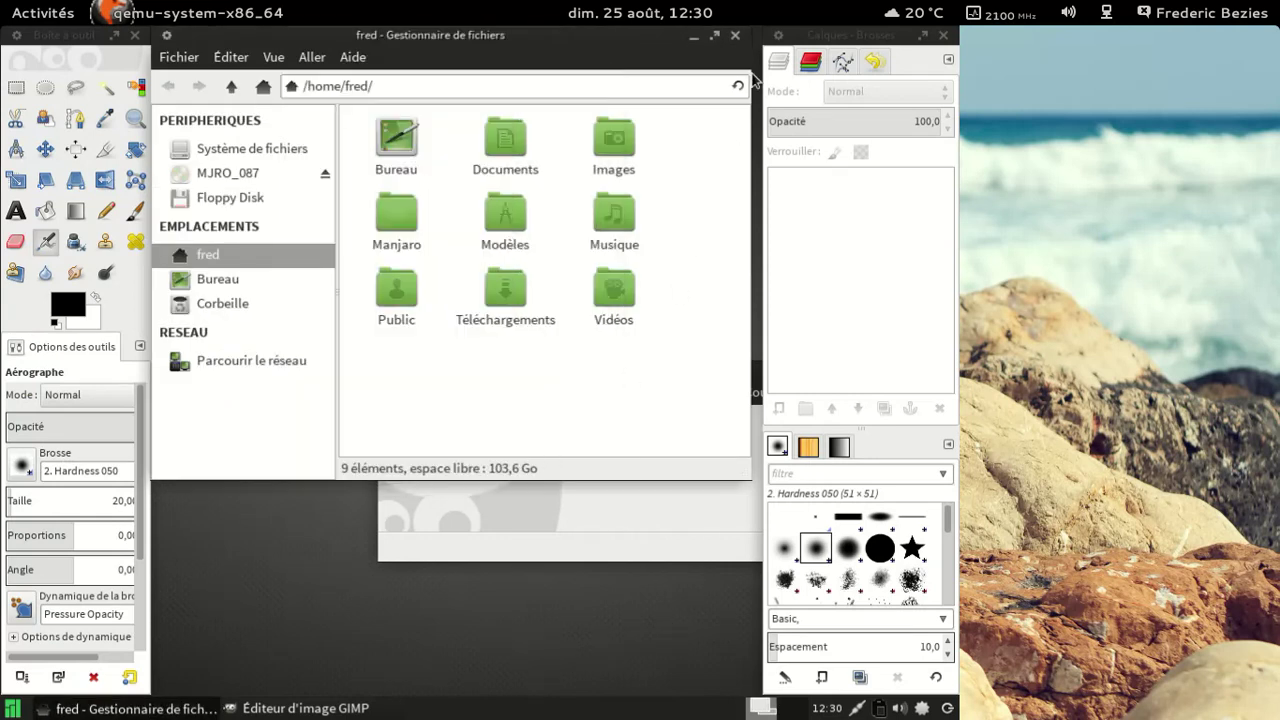
Step: Close Thunar and quit GIMP
click(735, 35)
drag(654, 369, 376, 196)
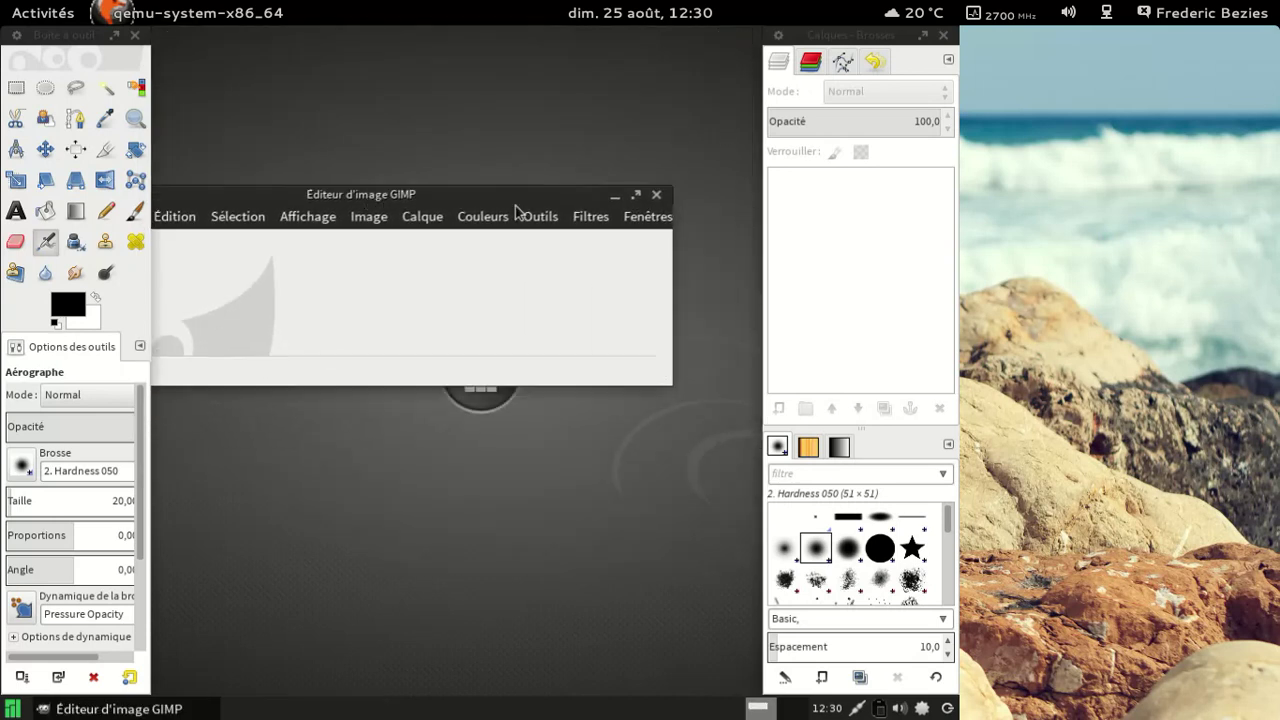
click(660, 197)
click(13, 709)
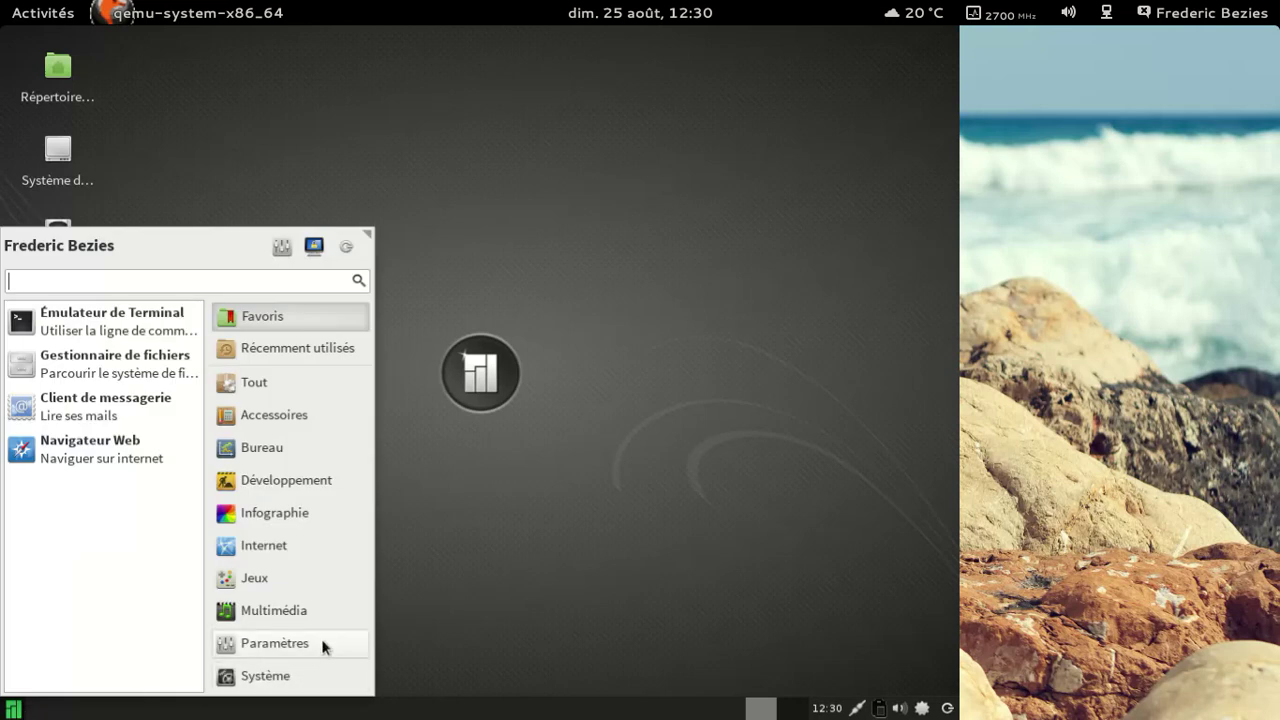
Step: Launch Steam from Jeux and accept 'I have read and accept these terms' with Valider
click(301, 584)
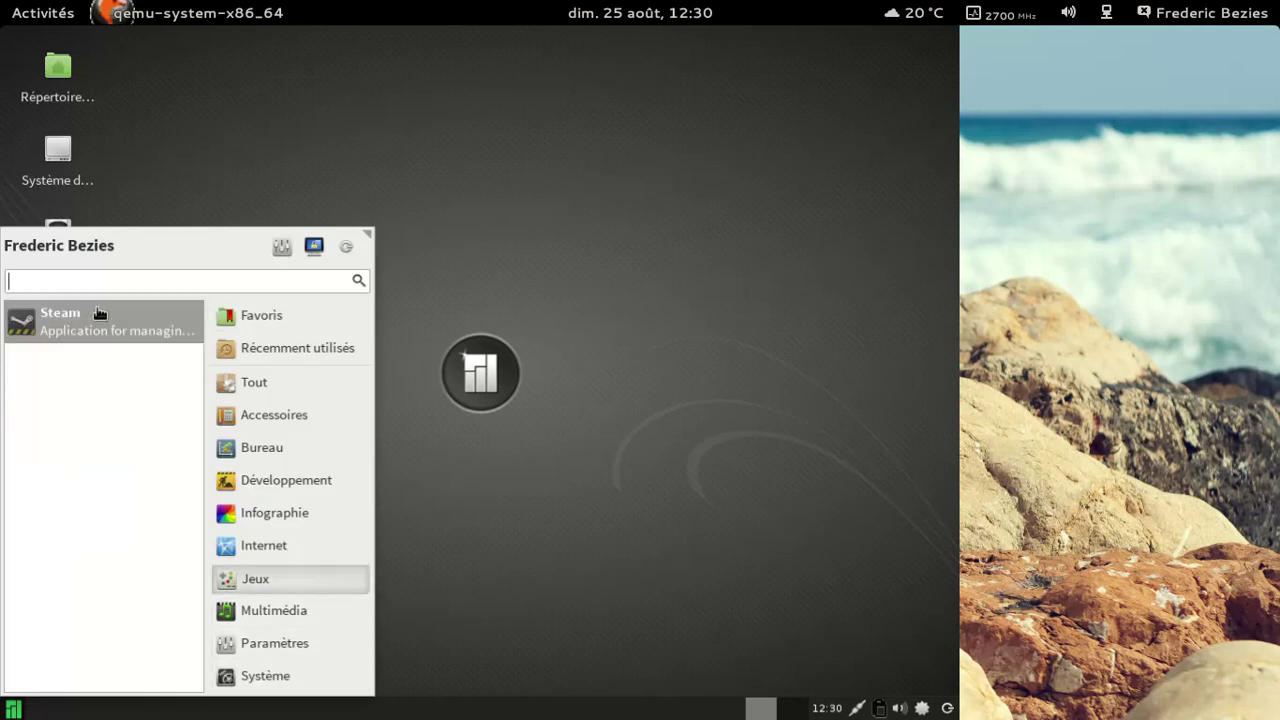
click(99, 313)
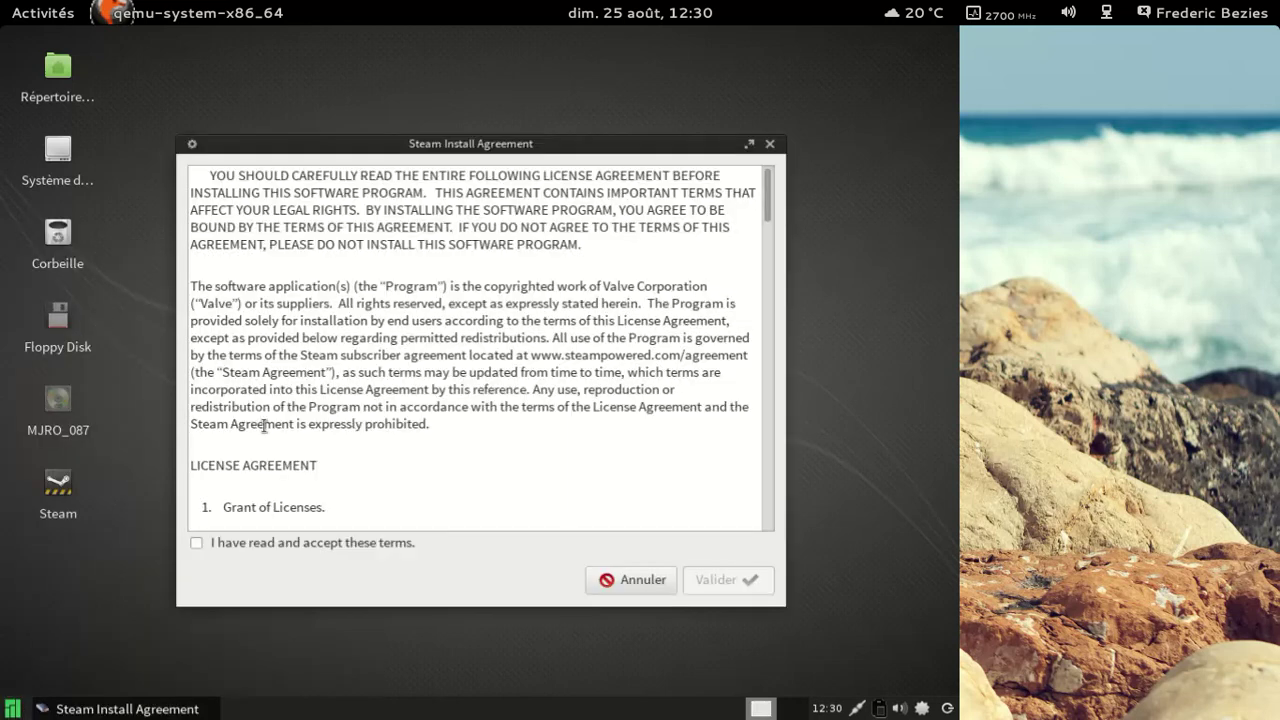
click(213, 544)
click(697, 579)
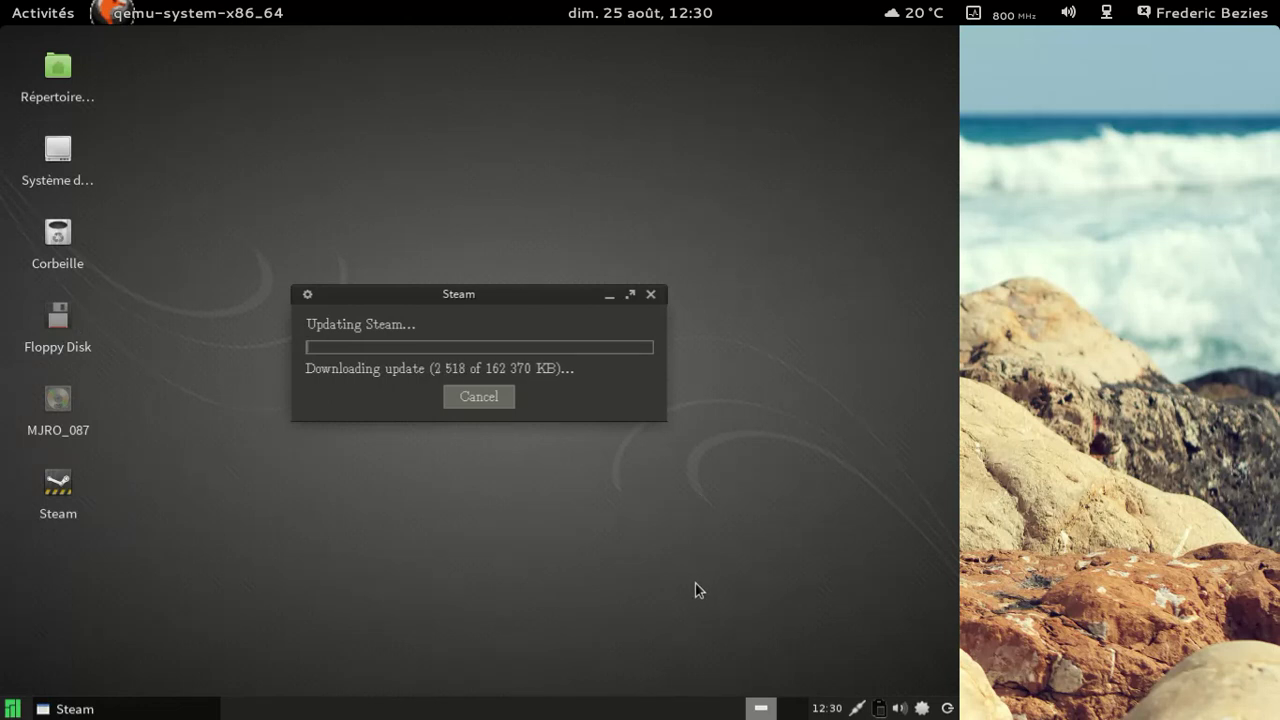
Step: Open the home folder, view its properties, then close Thunar and raise the Steam update window
double_click(65, 96)
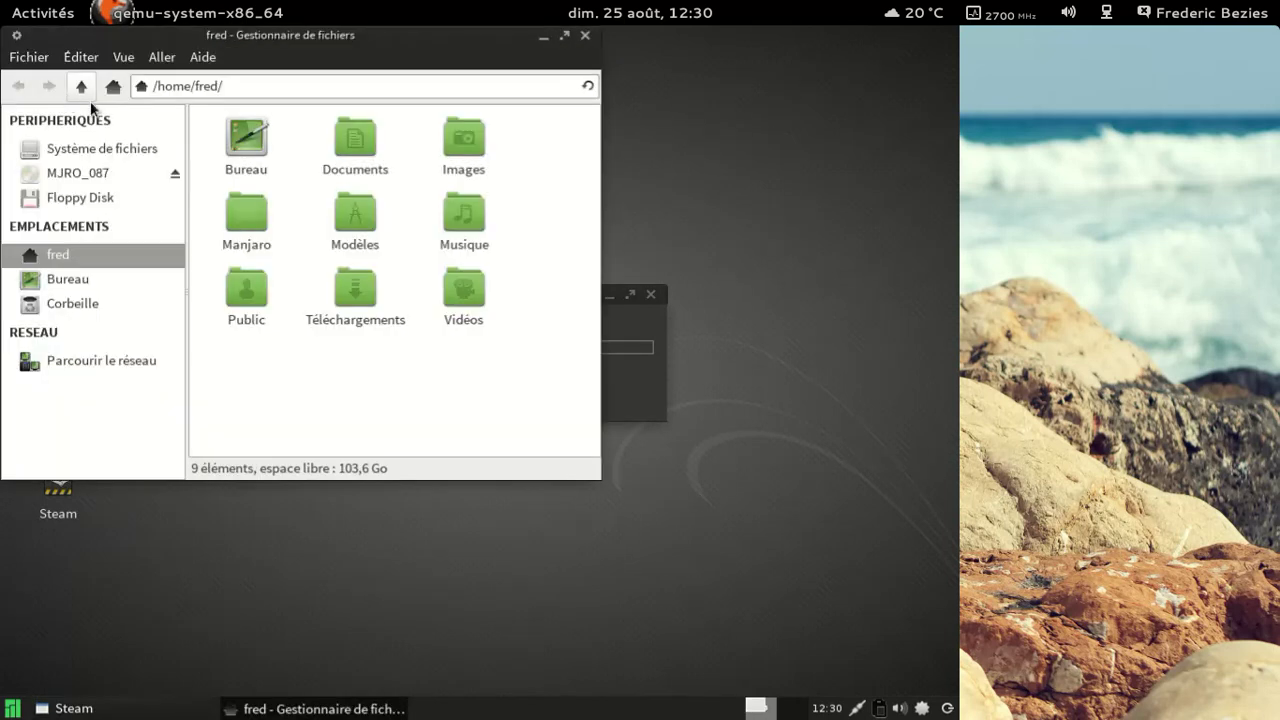
right_click(410, 391)
click(435, 381)
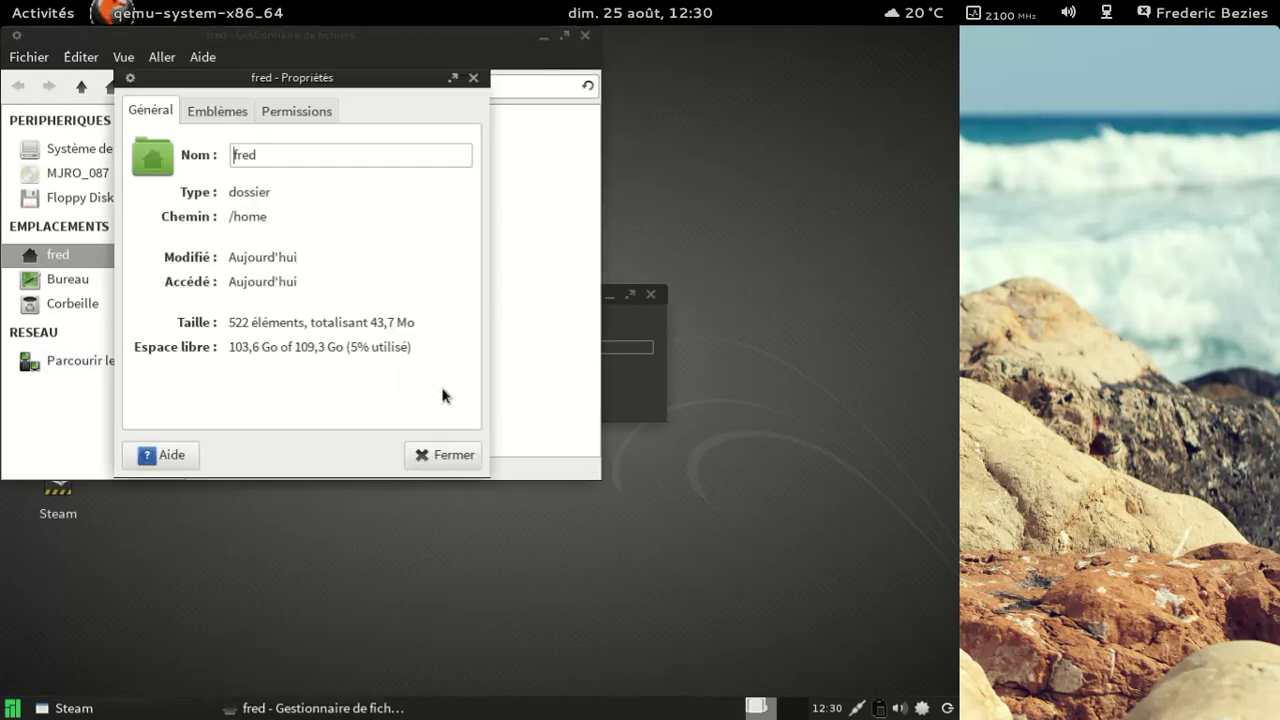
click(443, 455)
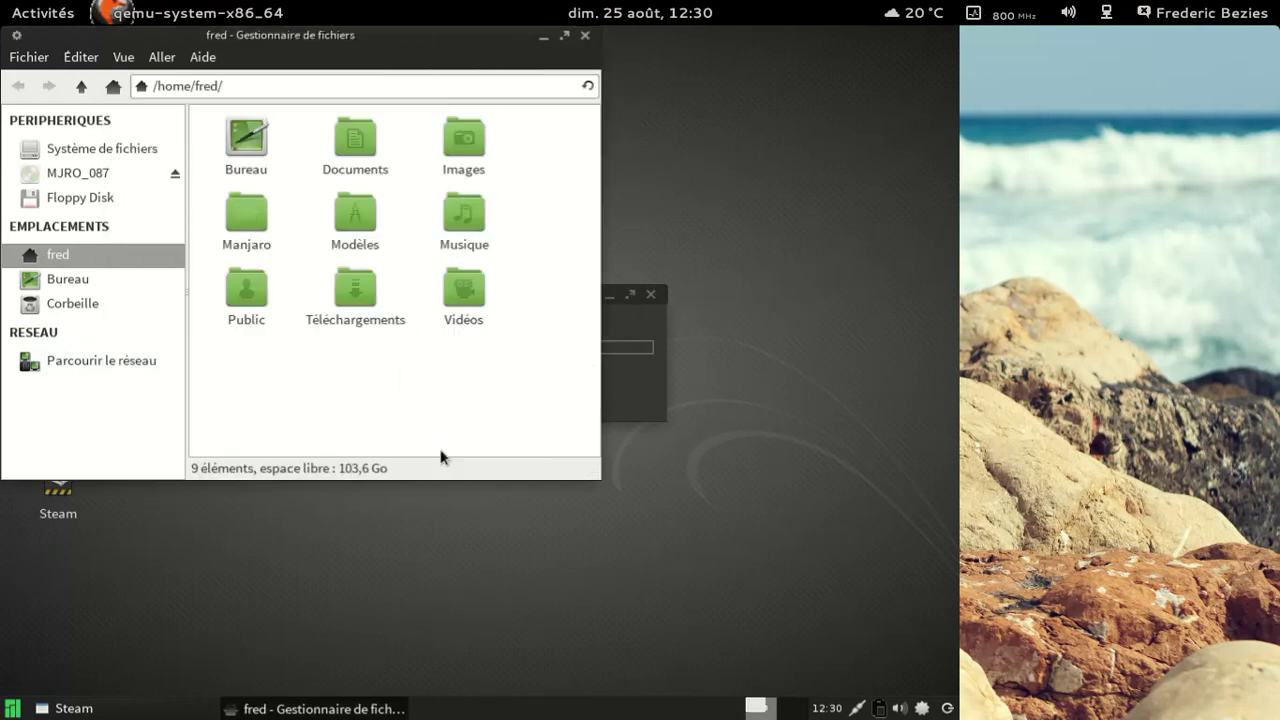
click(586, 40)
drag(486, 293, 476, 187)
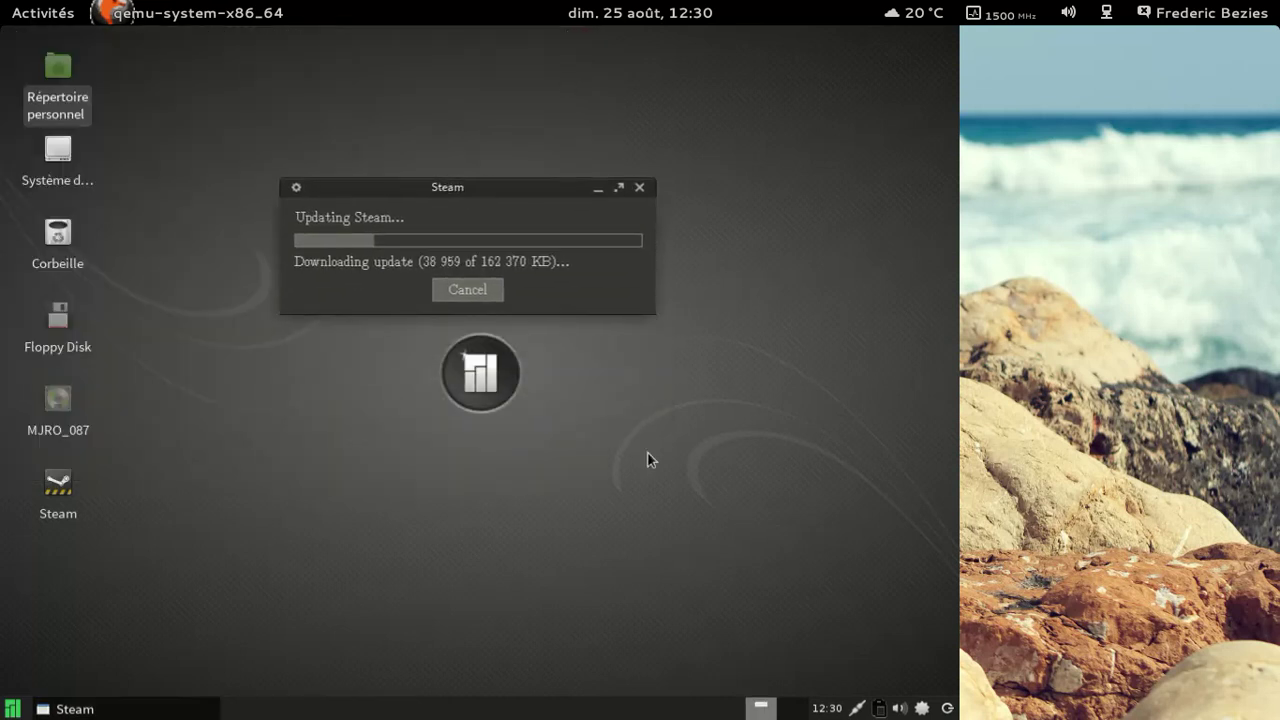
click(12, 708)
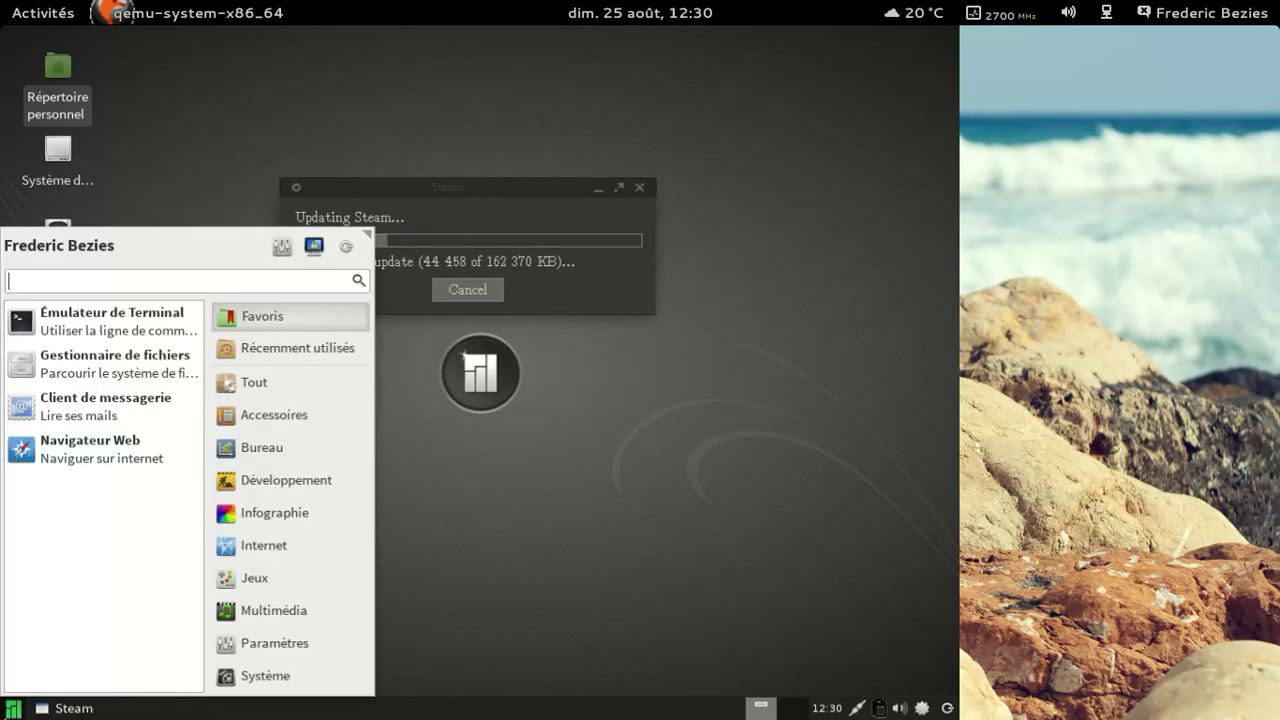
click(307, 612)
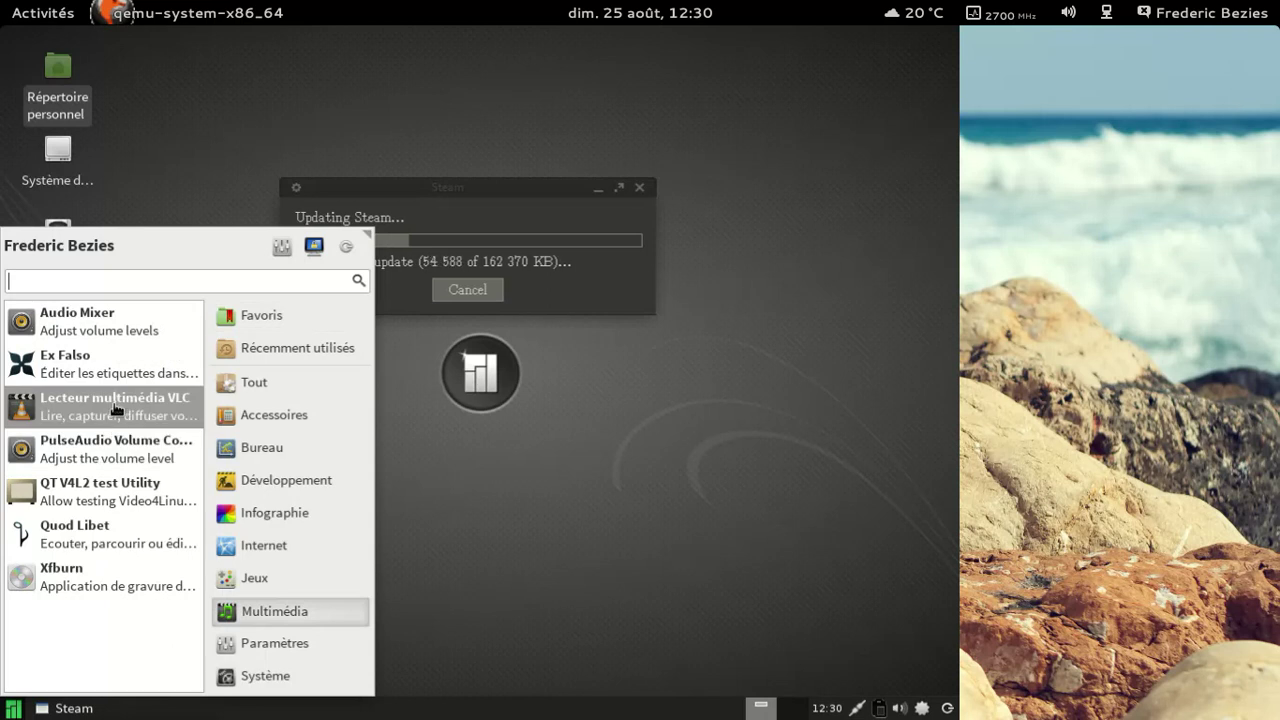
click(136, 536)
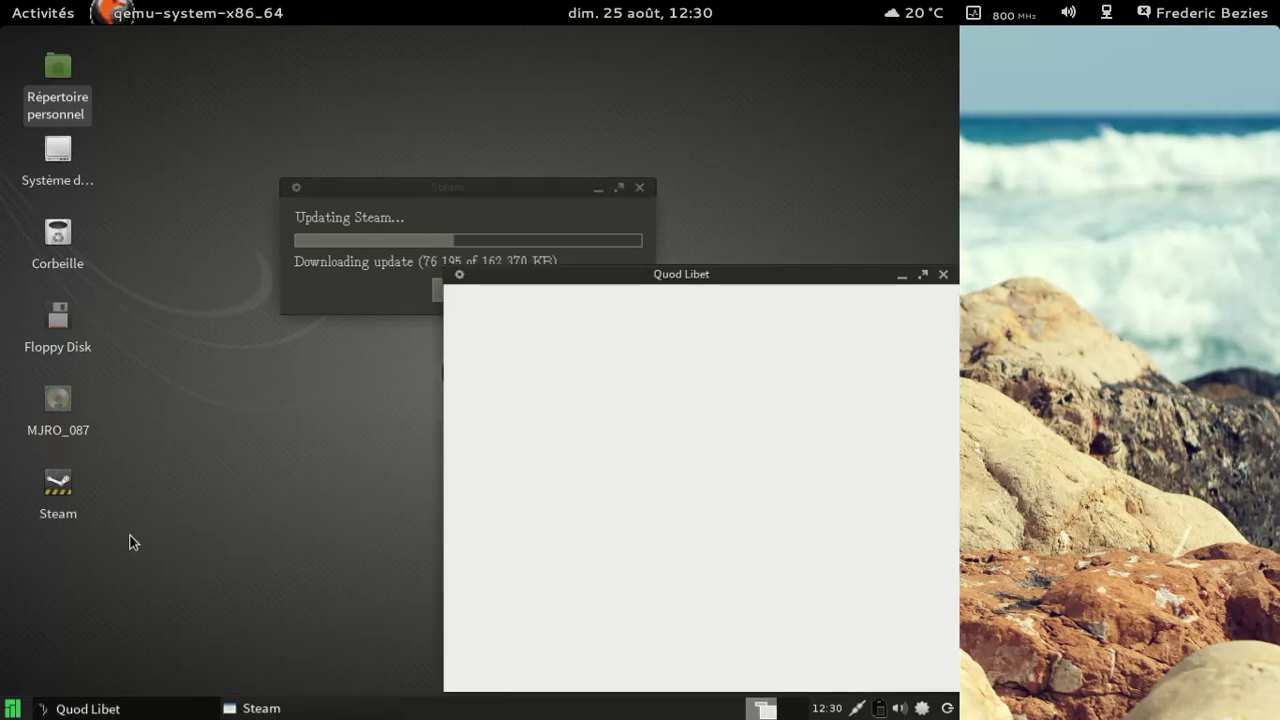
drag(719, 273, 462, 100)
click(444, 129)
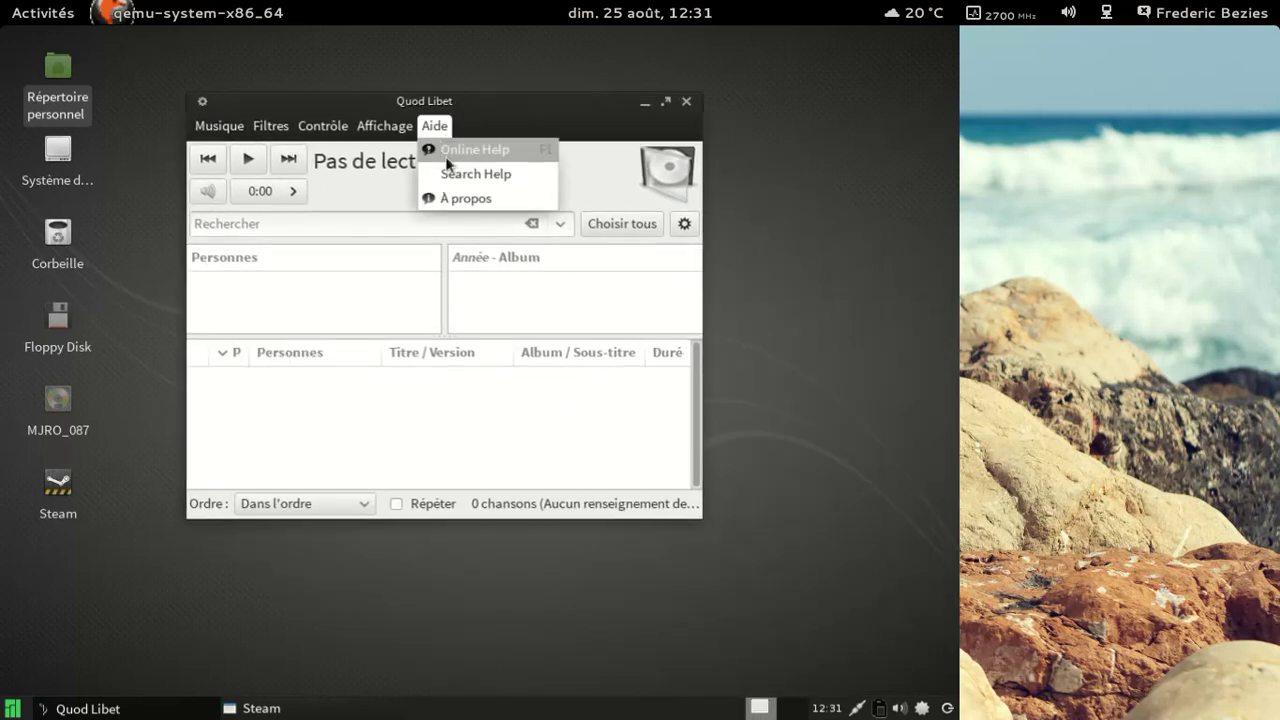
click(455, 192)
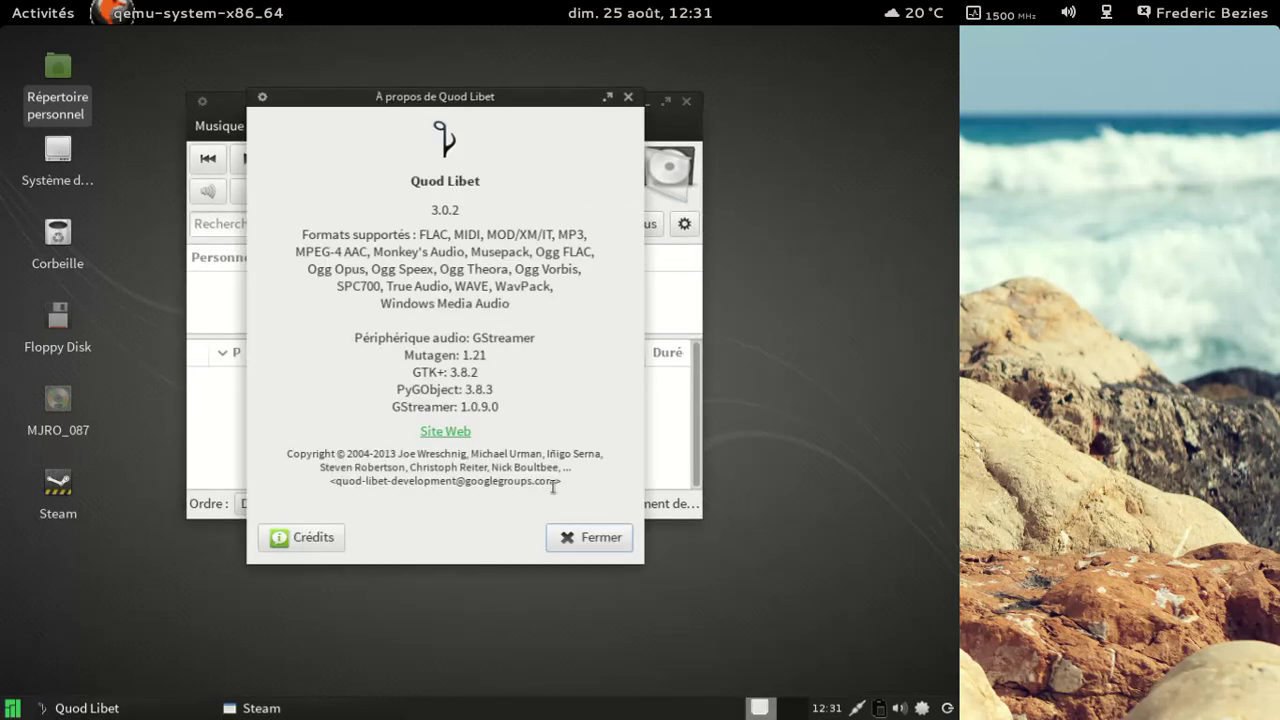
click(586, 537)
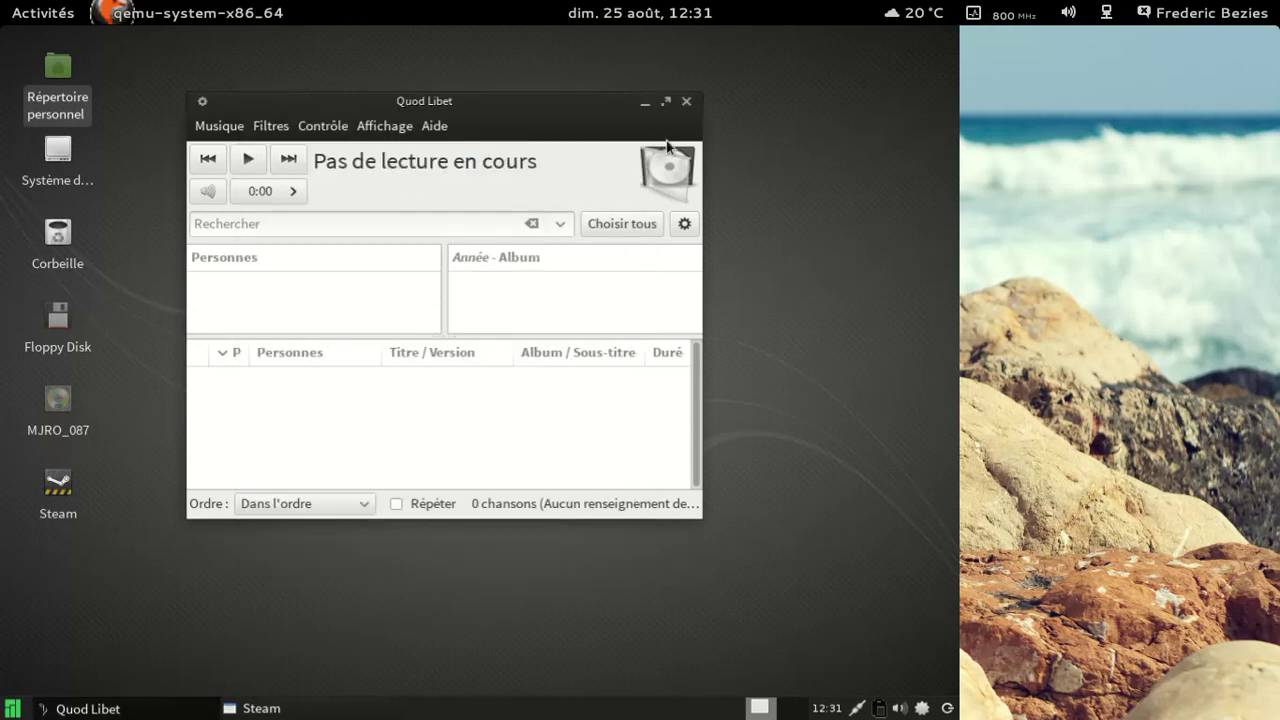
click(686, 101)
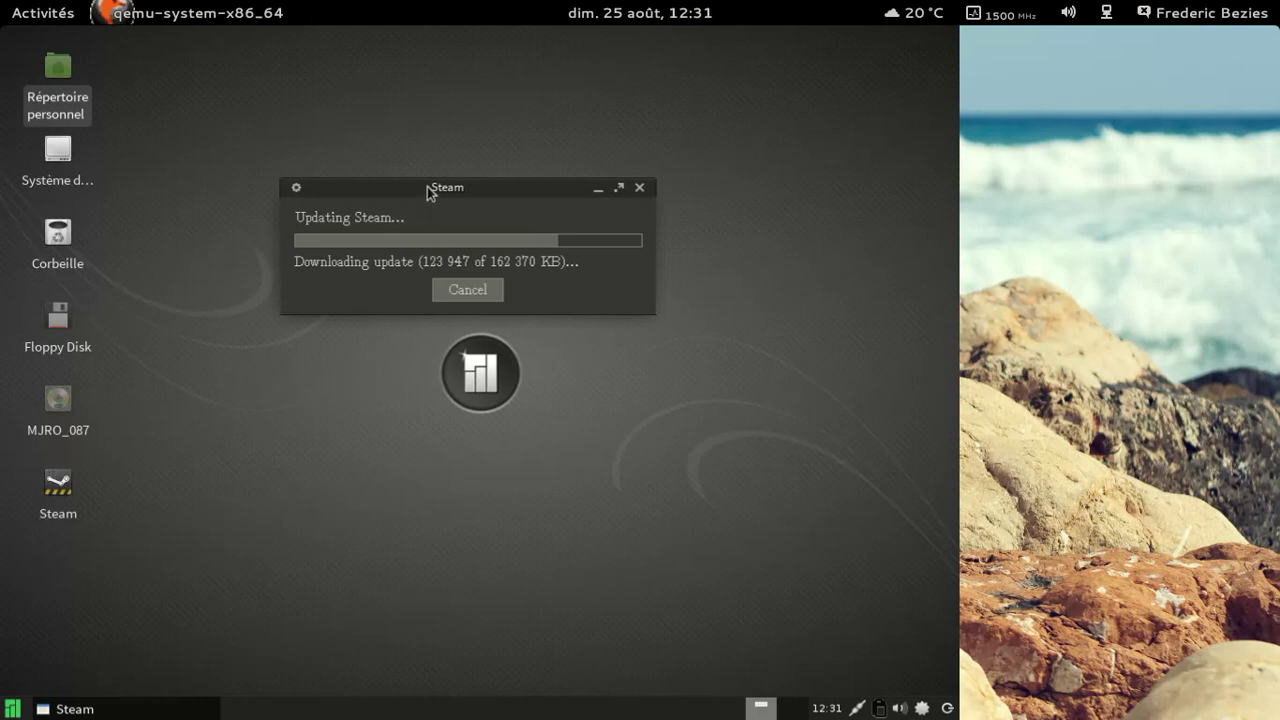
drag(428, 192, 412, 152)
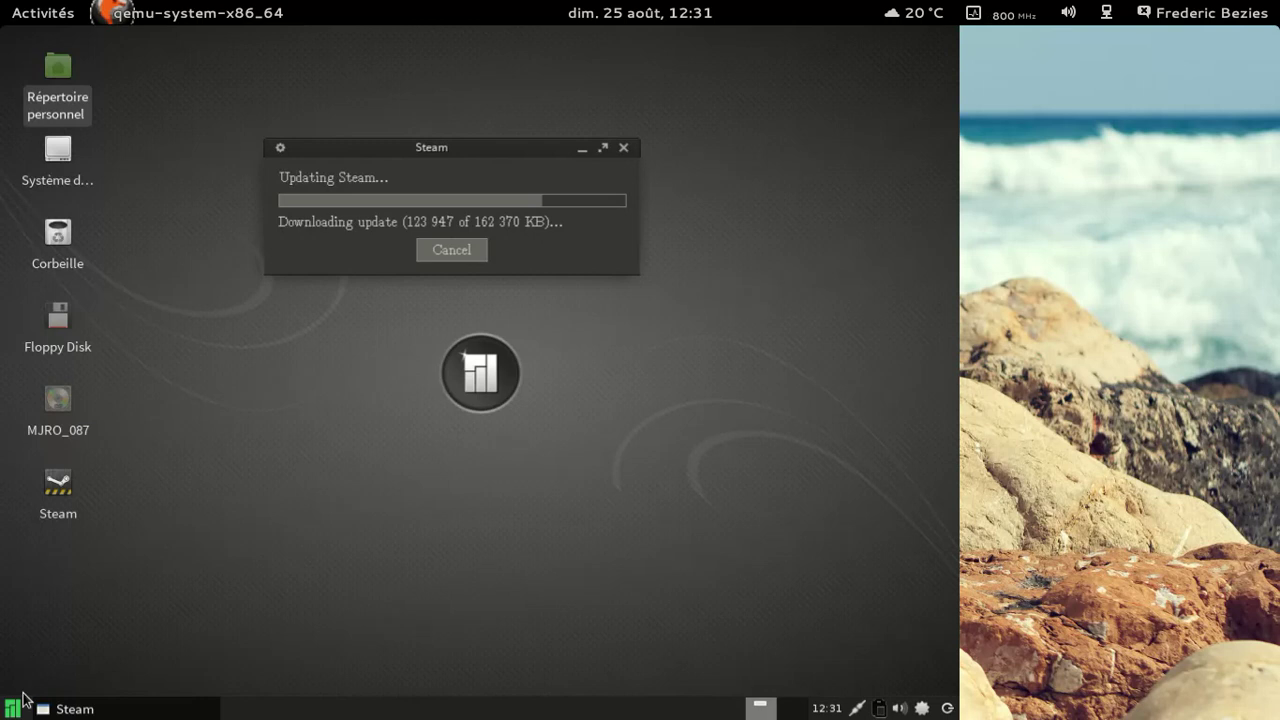
click(12, 708)
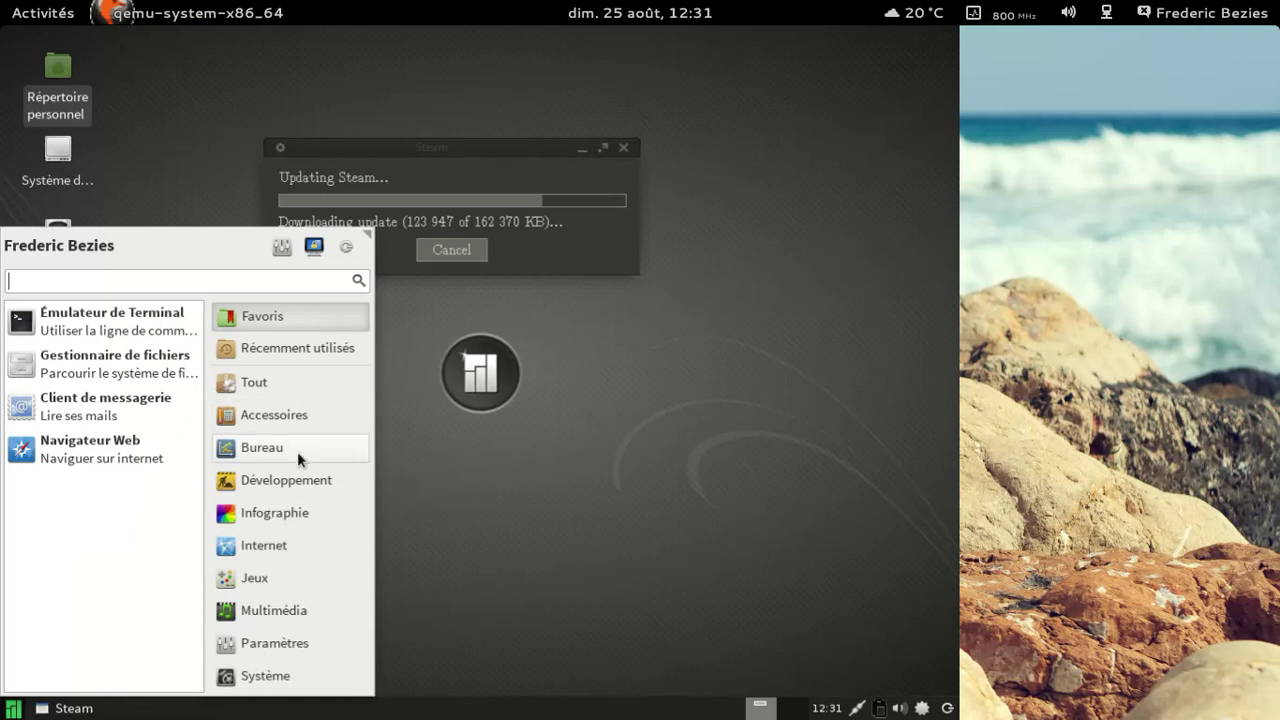
click(297, 451)
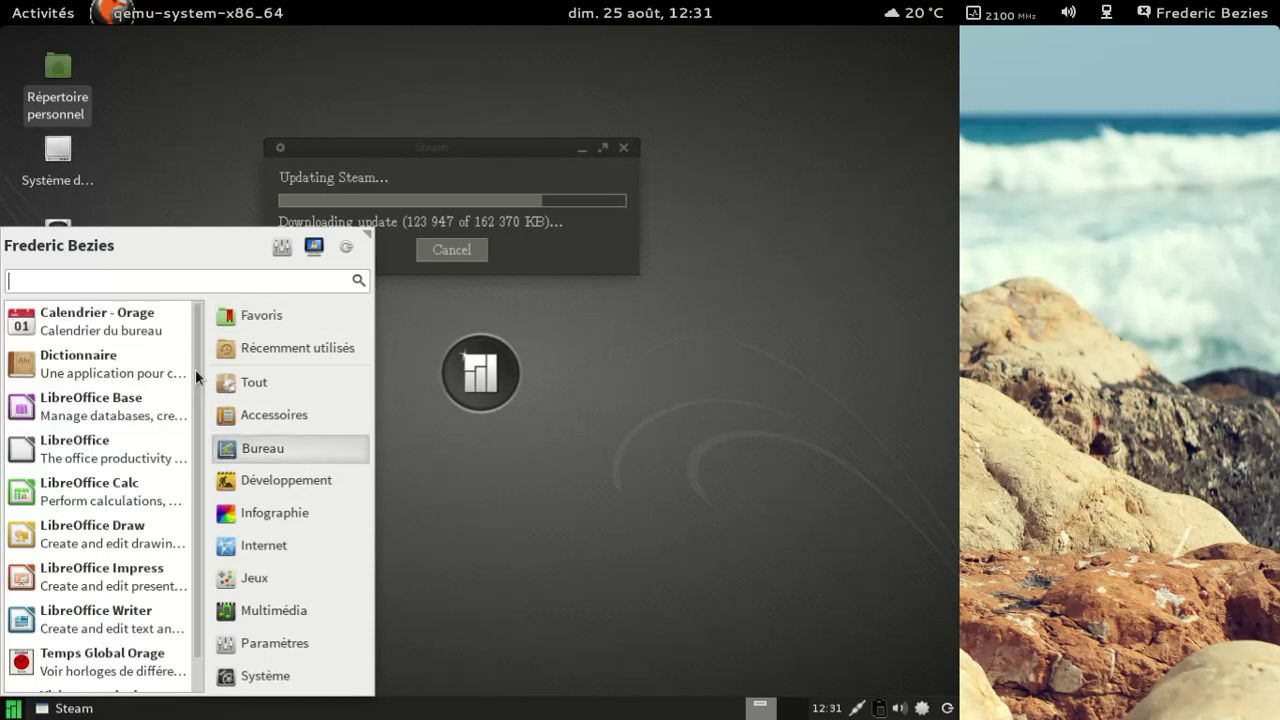
scroll(204, 480, down, 1)
scroll(196, 415, up, 1)
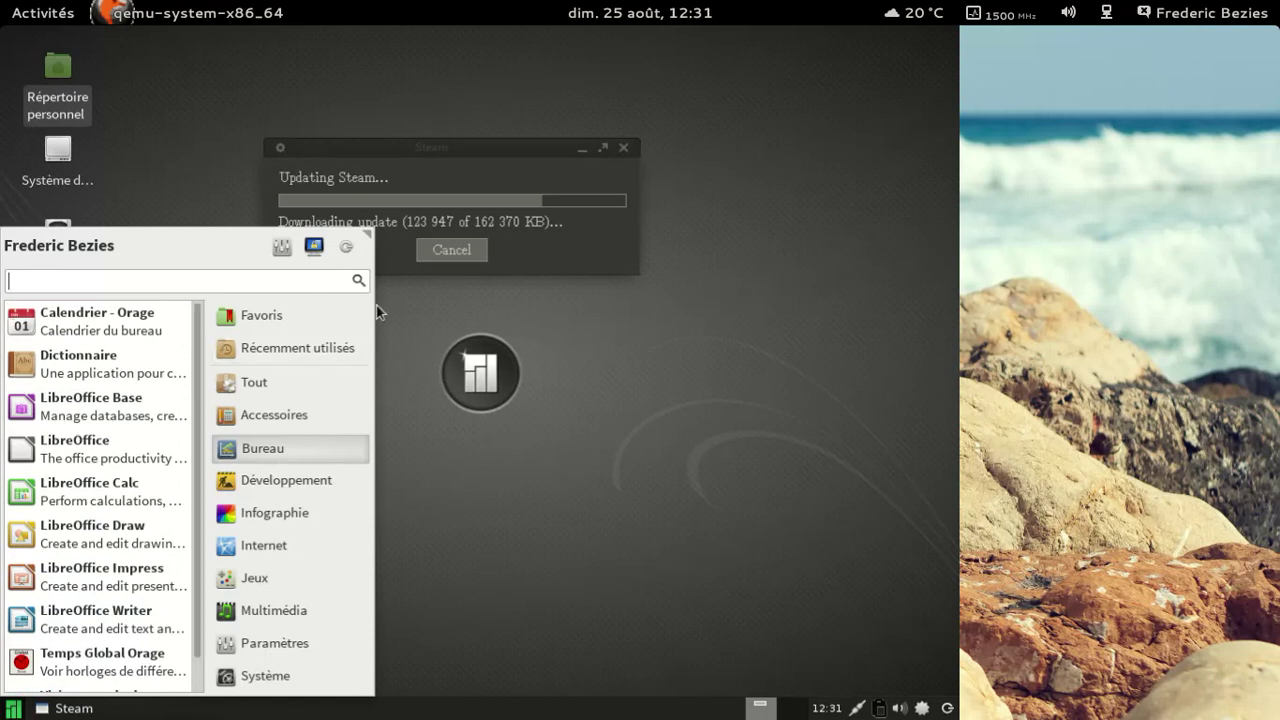
click(443, 347)
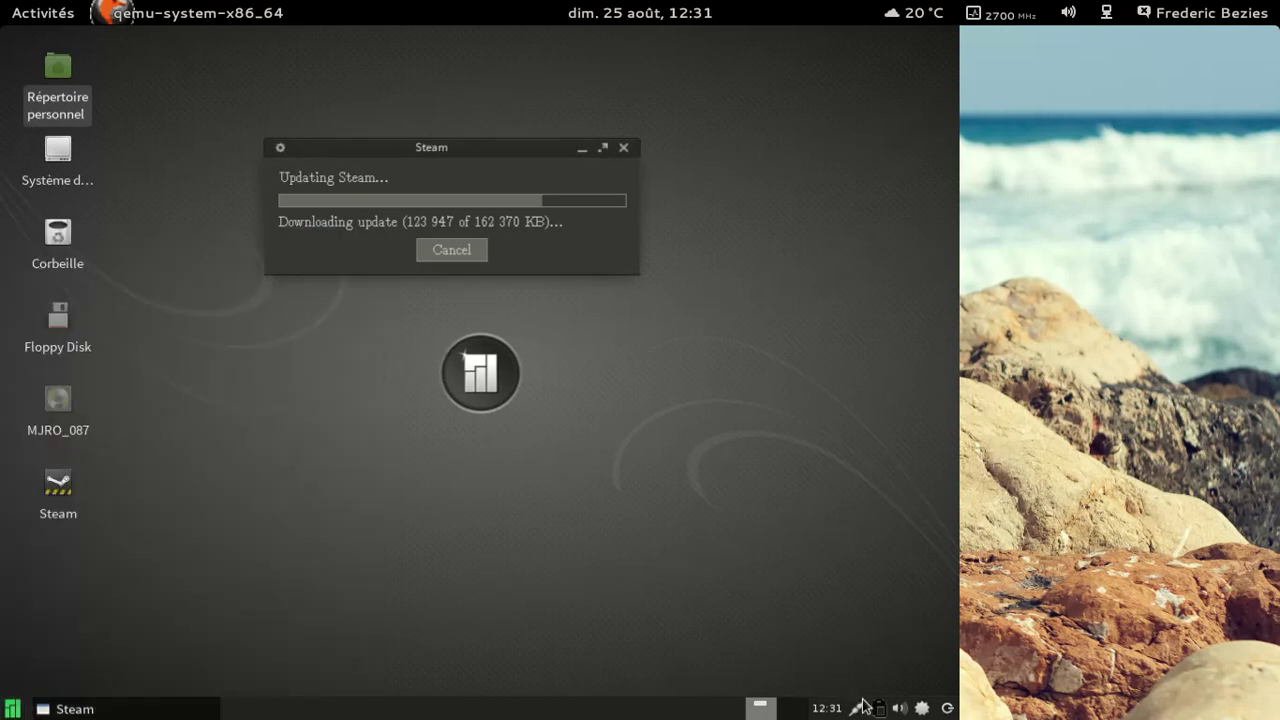
click(926, 710)
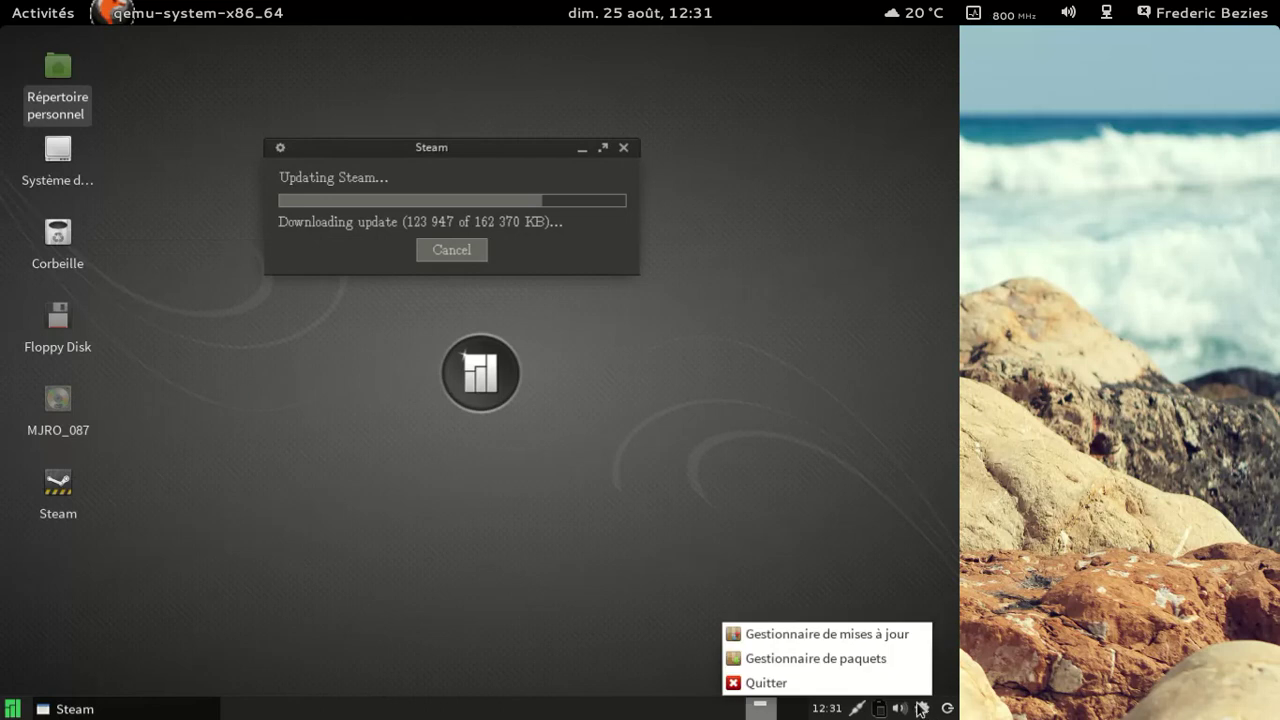
click(890, 641)
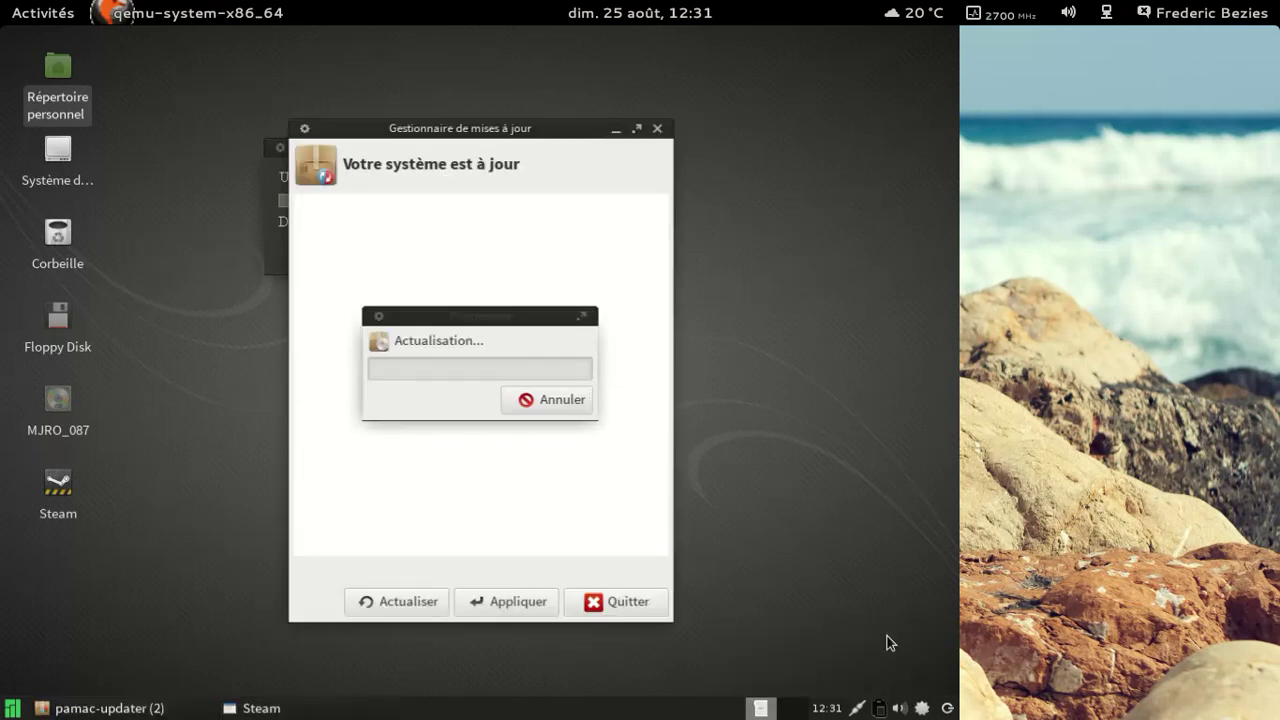
click(598, 605)
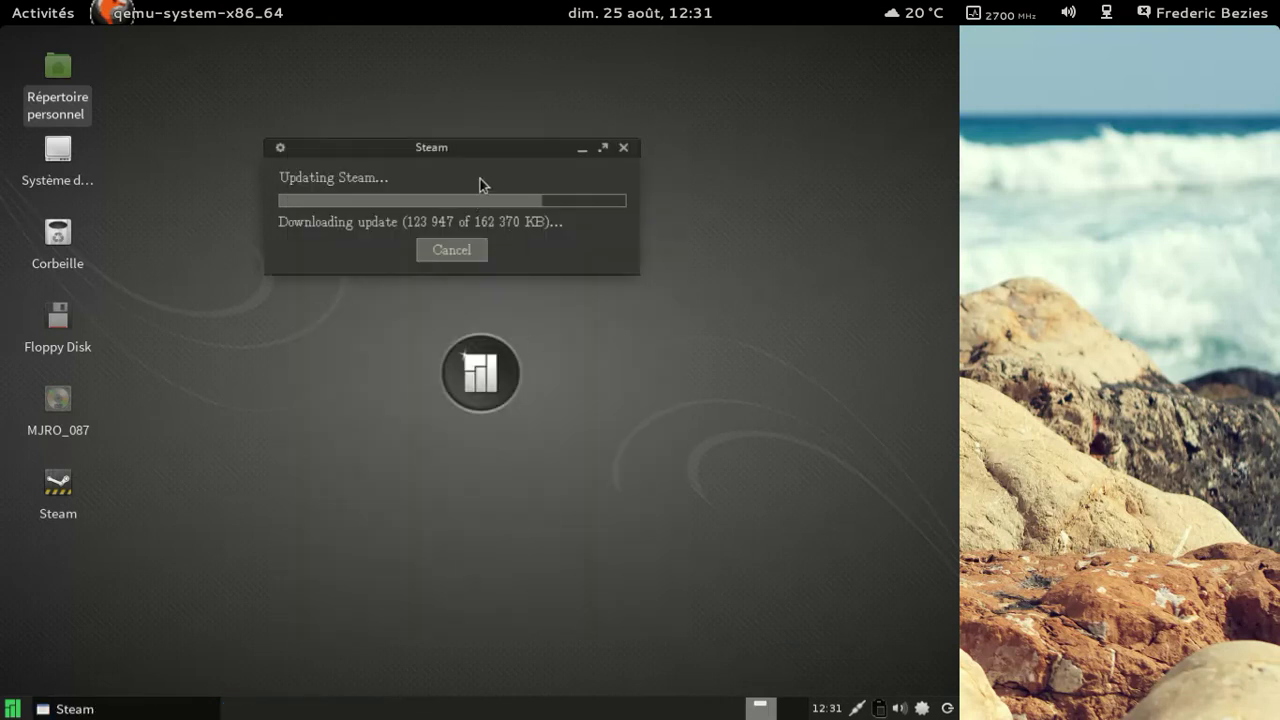
drag(472, 140, 521, 188)
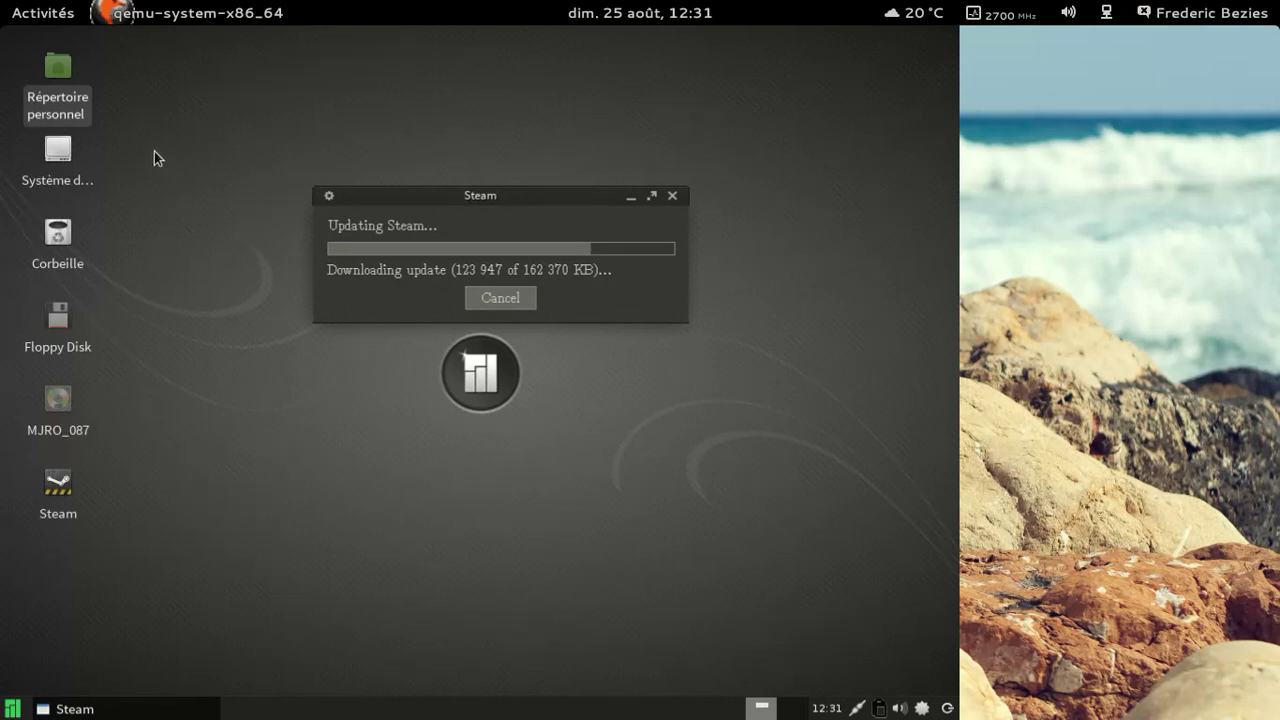
click(106, 285)
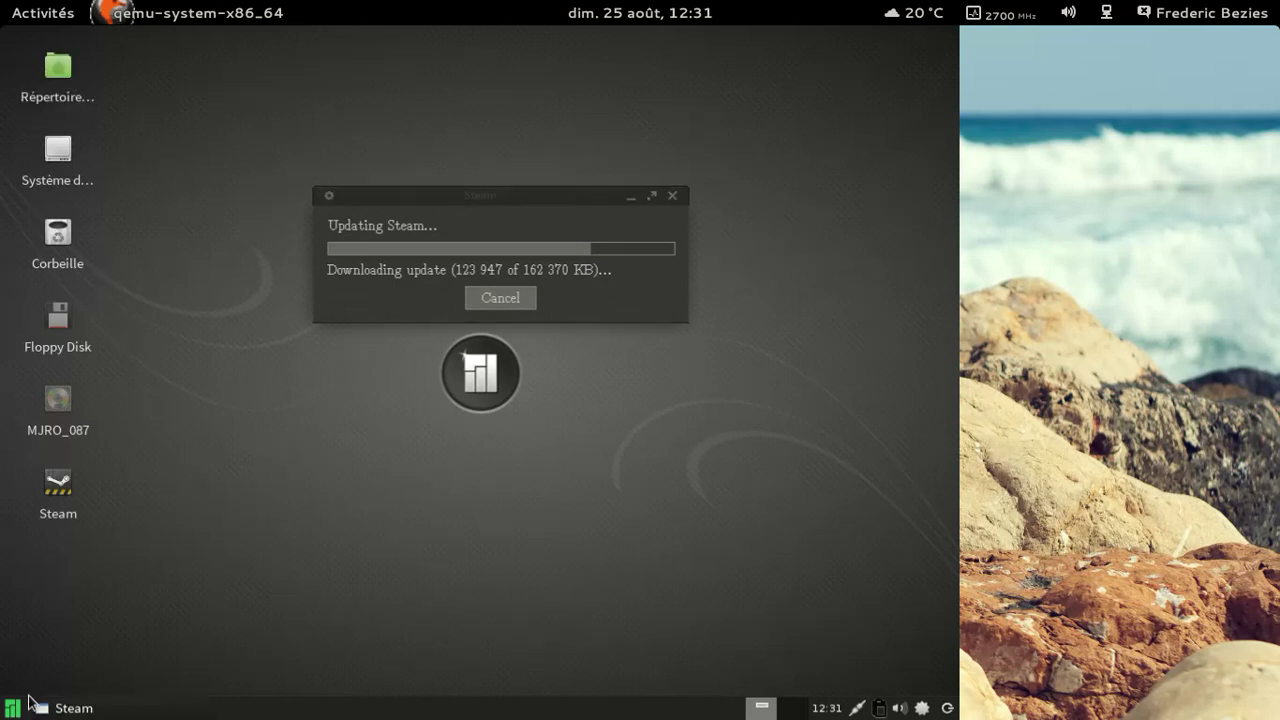
Step: Open the Xfce Gestionnaire de paramètres from the settings applications
click(15, 708)
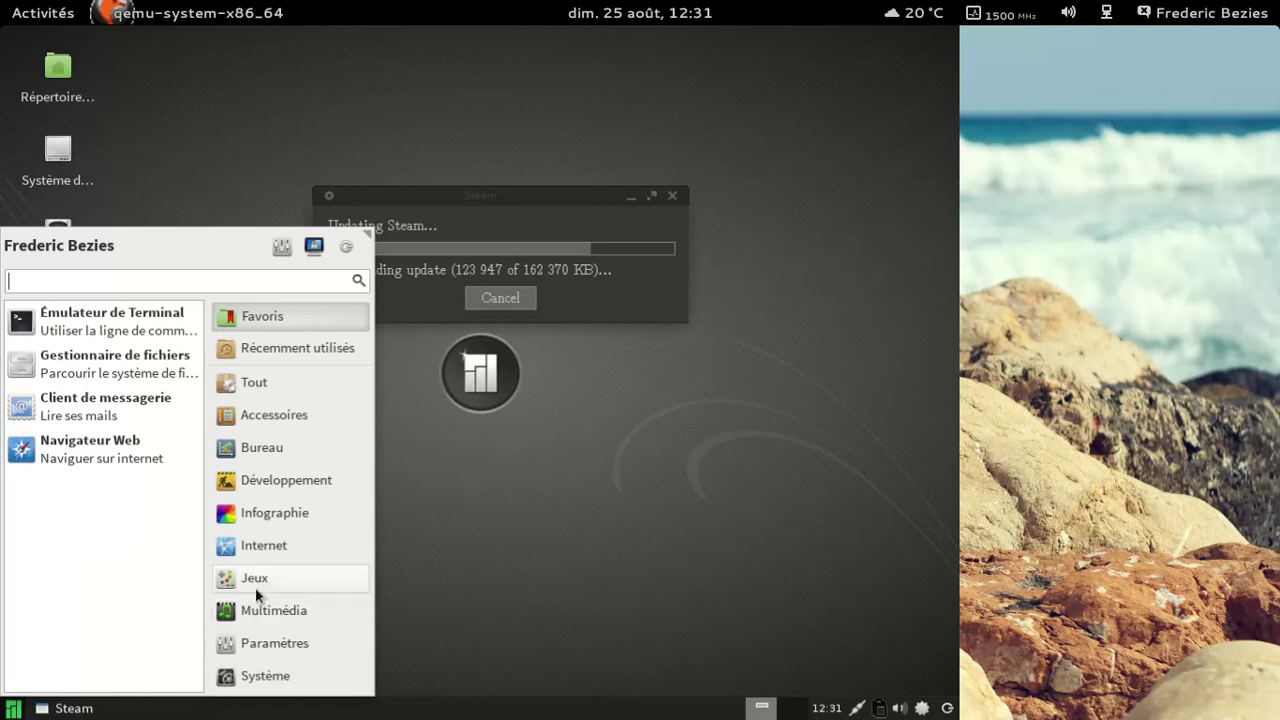
click(278, 644)
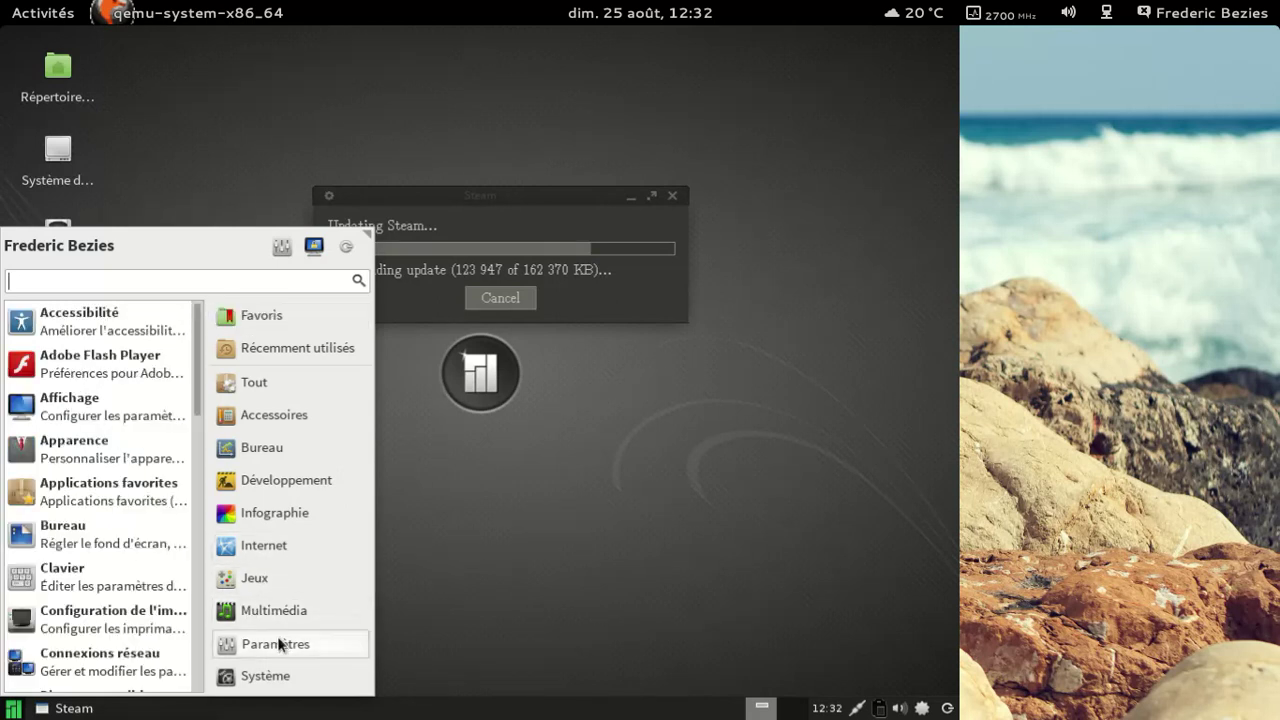
drag(201, 415, 191, 554)
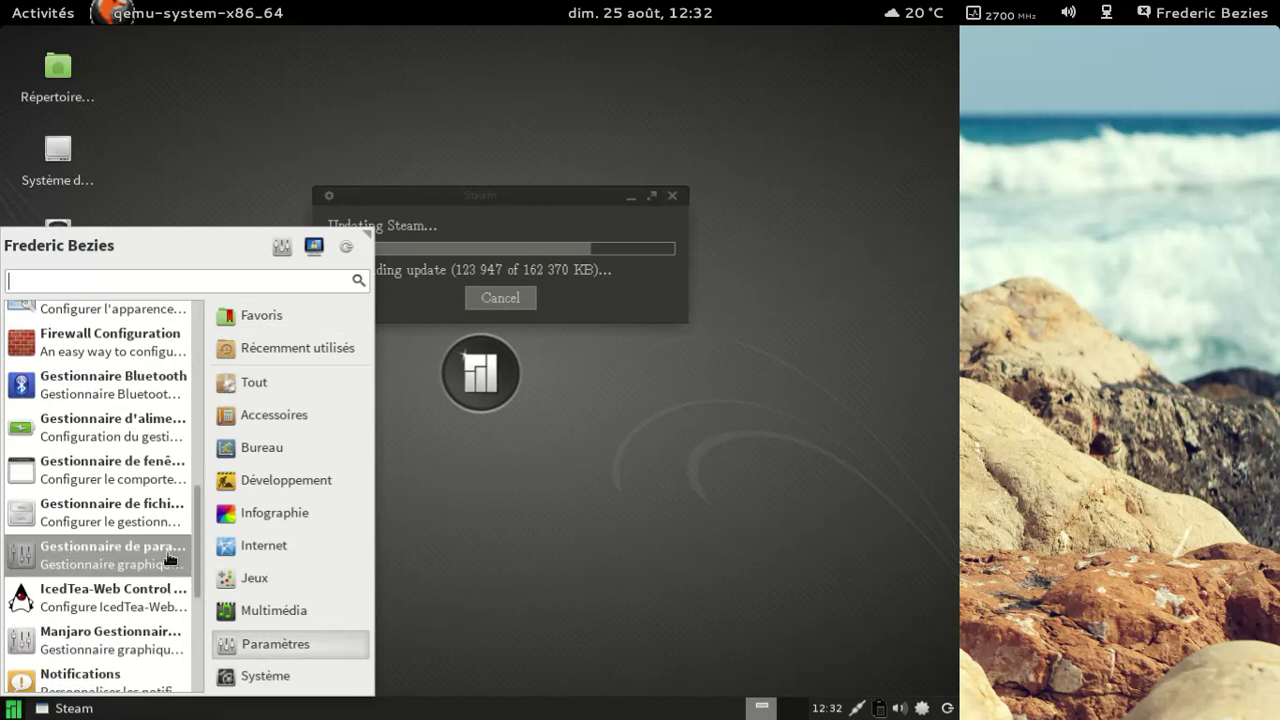
click(112, 555)
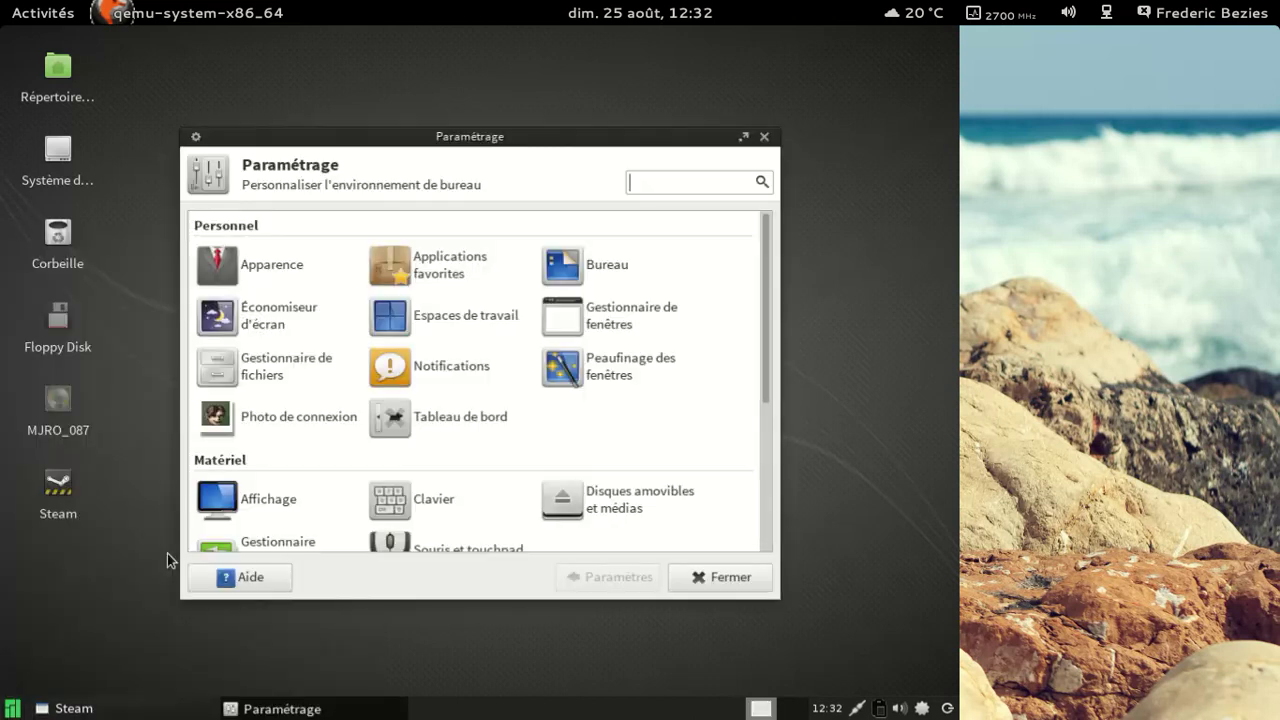
drag(762, 262, 754, 410)
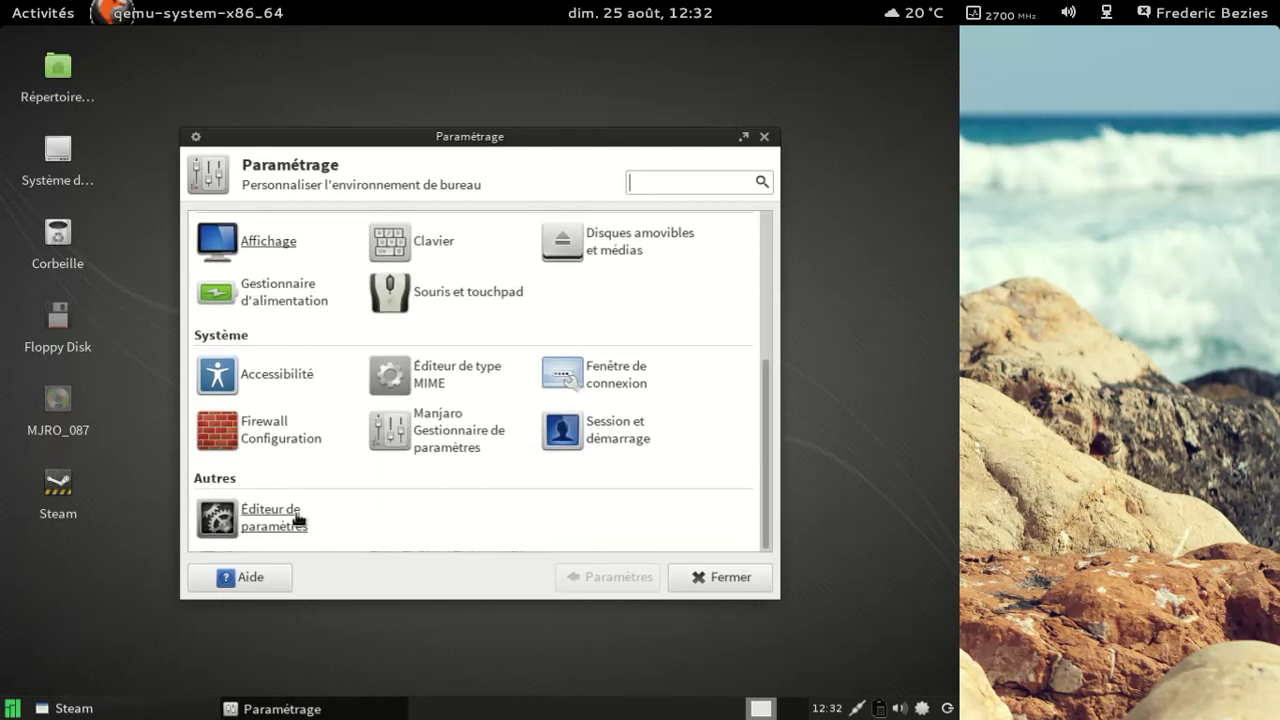
Step: Launch Firewall Configuration with the root password, then dismiss Steam's fatal error message
click(287, 443)
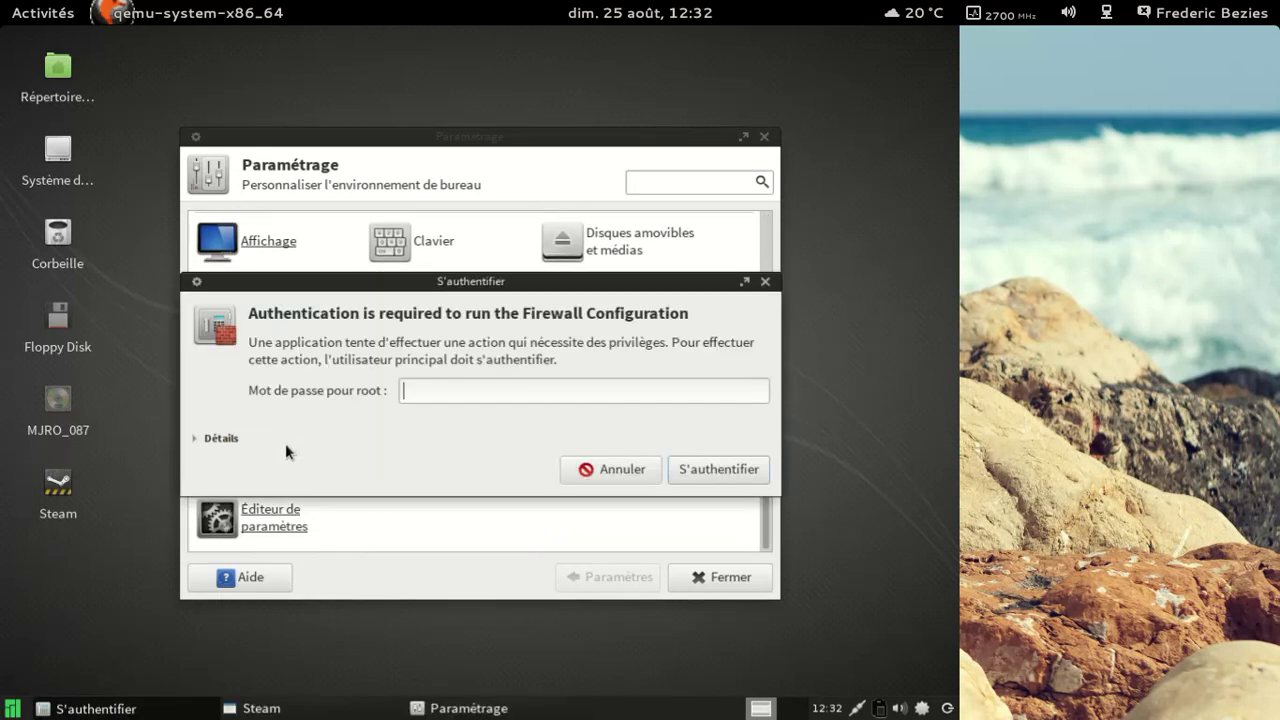
text(*******)
key(Return)
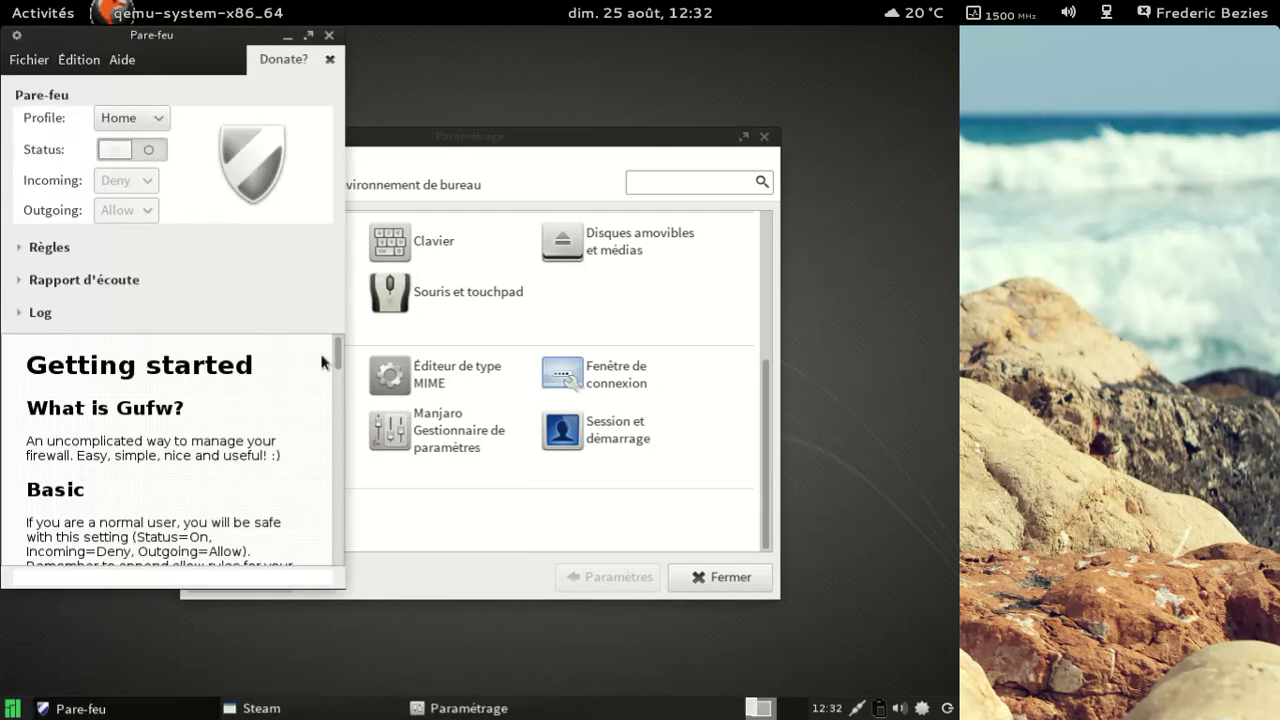
drag(336, 358, 323, 483)
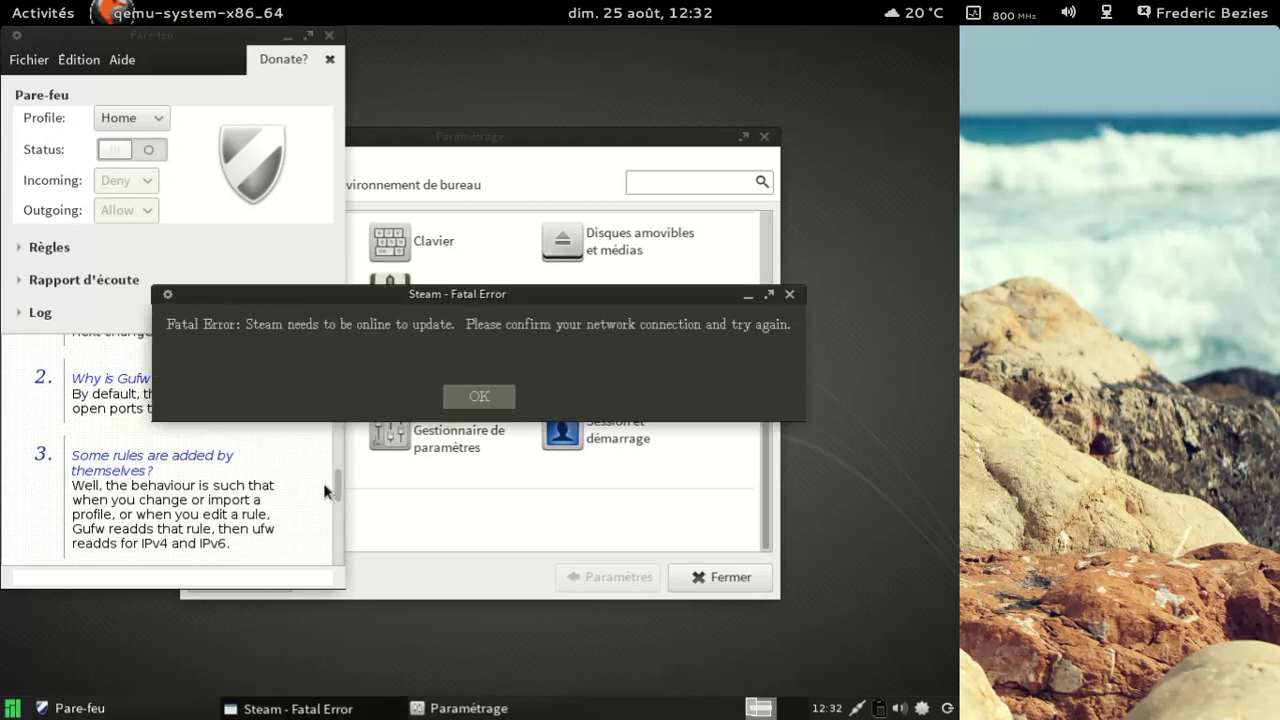
click(481, 398)
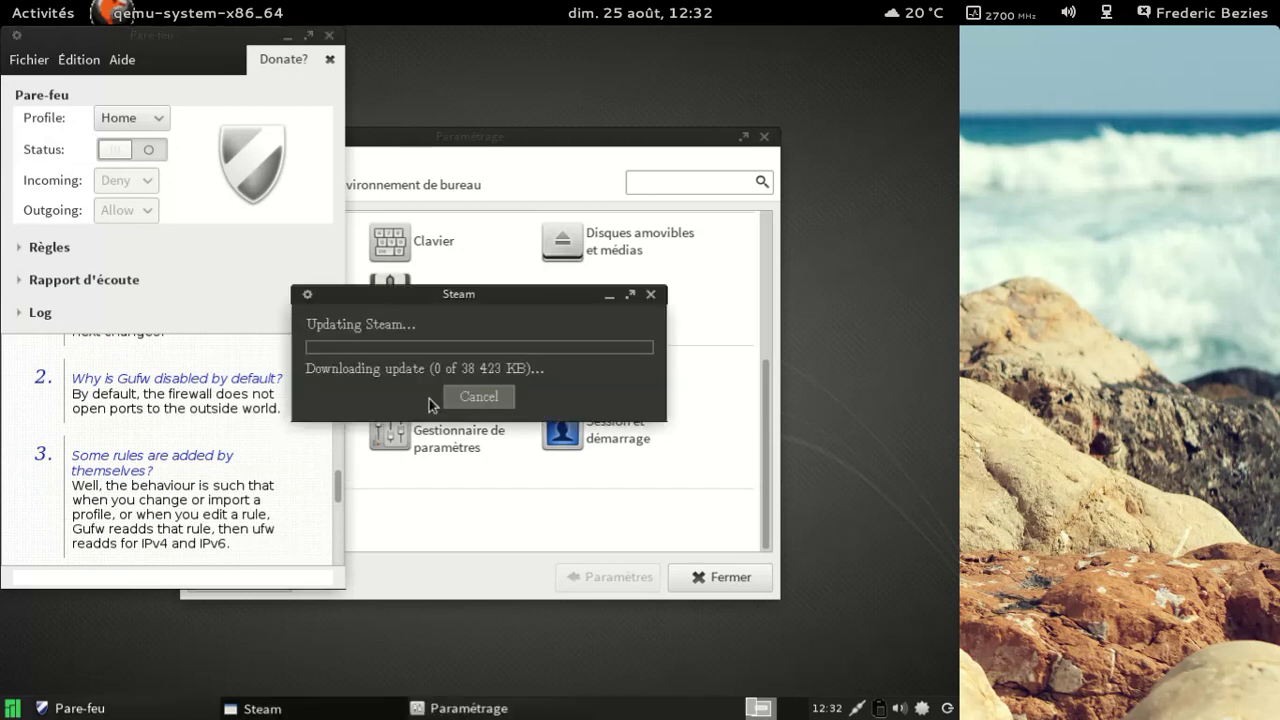
Step: Close the firewall and settings manager windows while Steam finishes updating
click(302, 488)
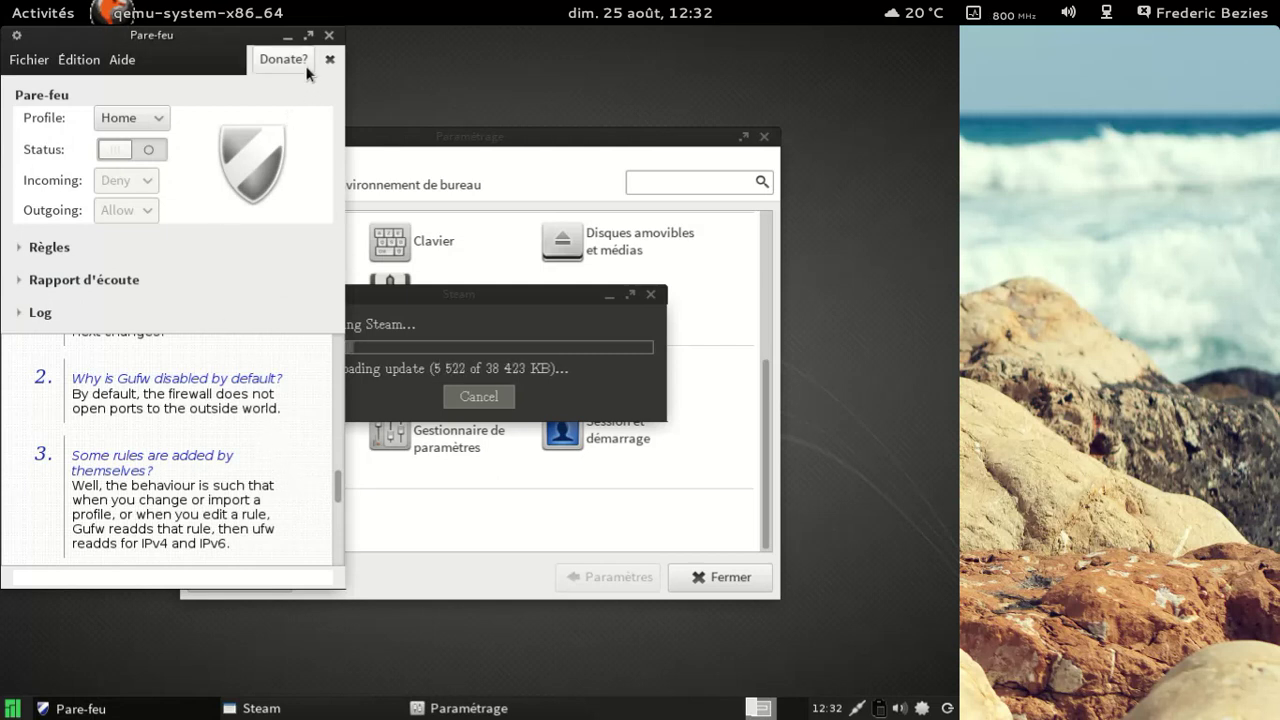
click(329, 35)
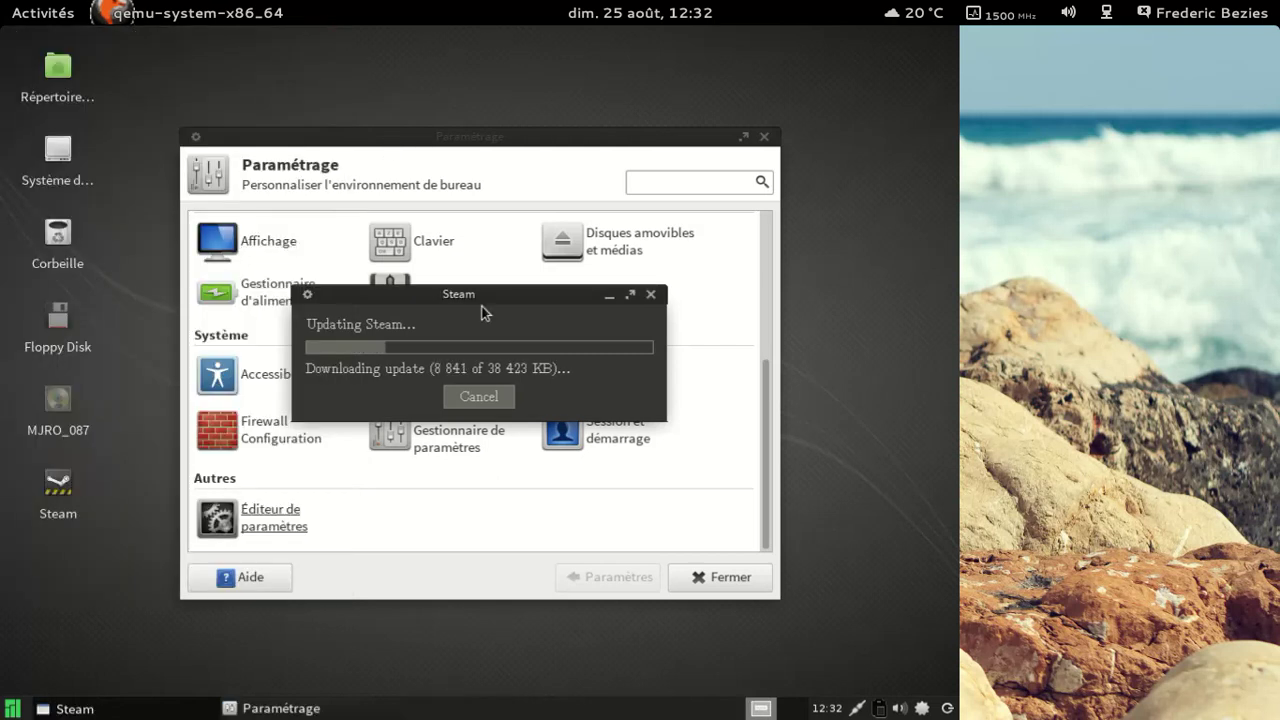
drag(475, 296, 448, 256)
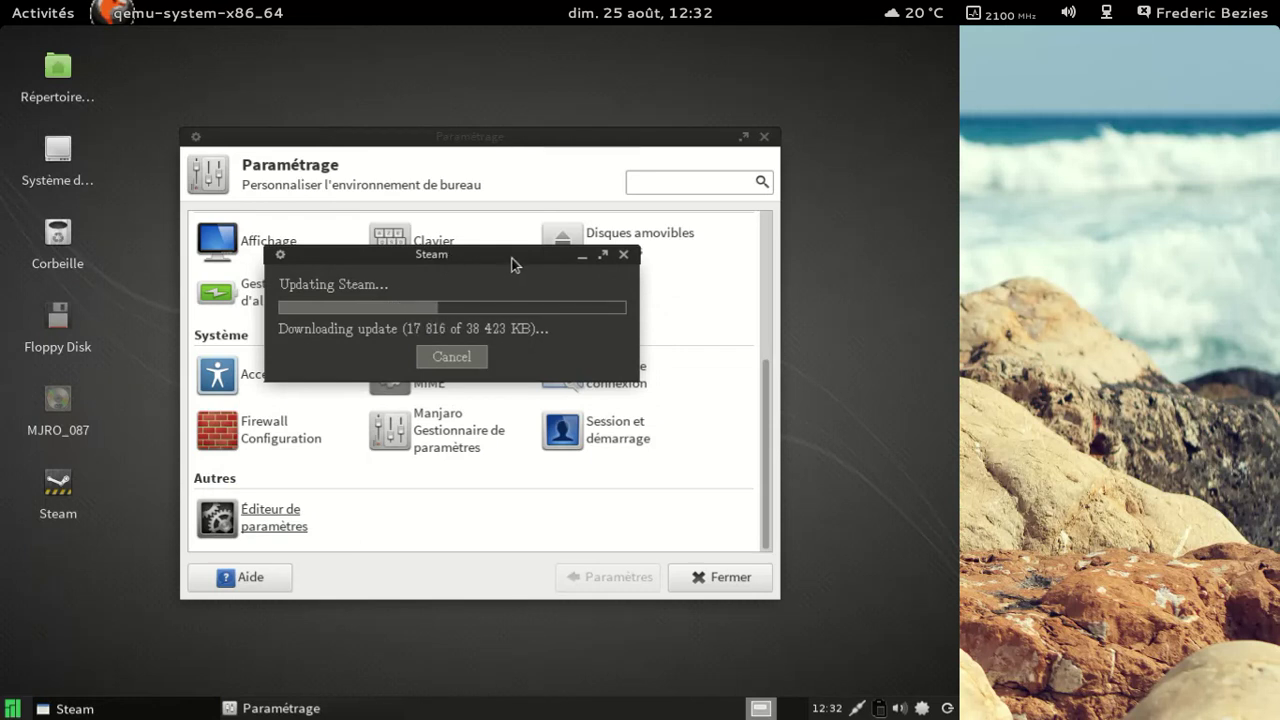
click(765, 137)
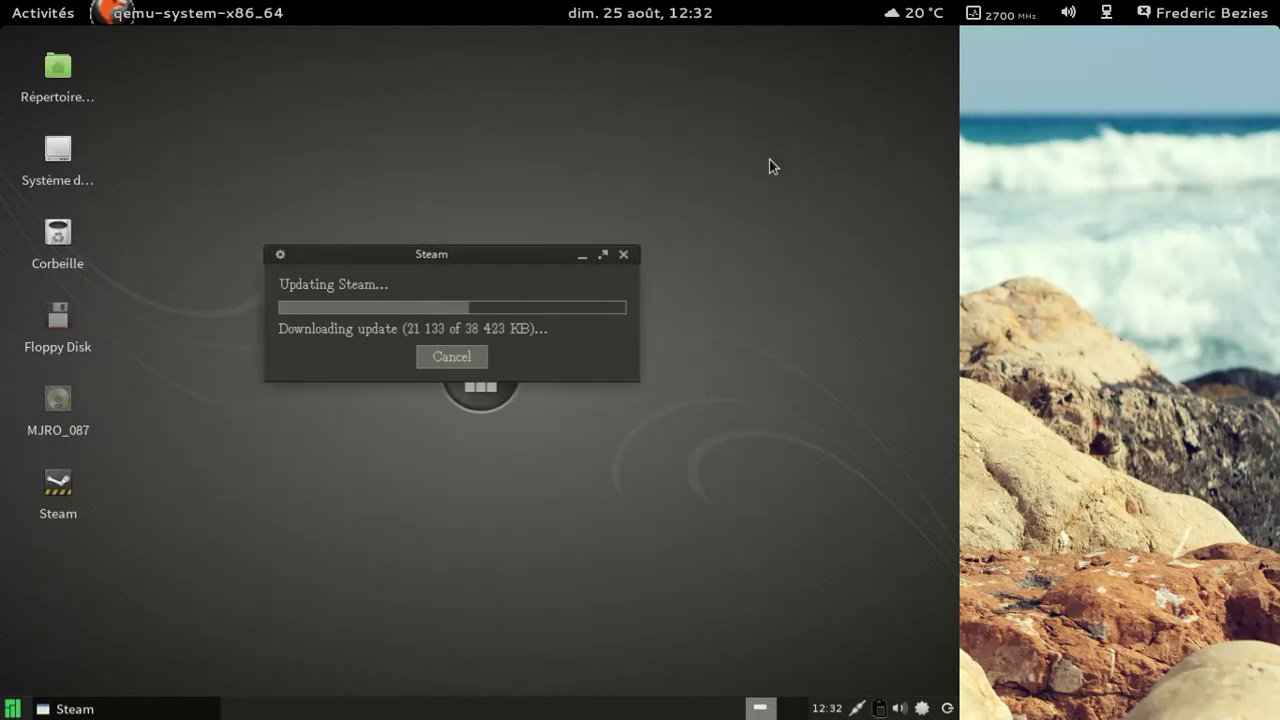
drag(524, 258, 525, 169)
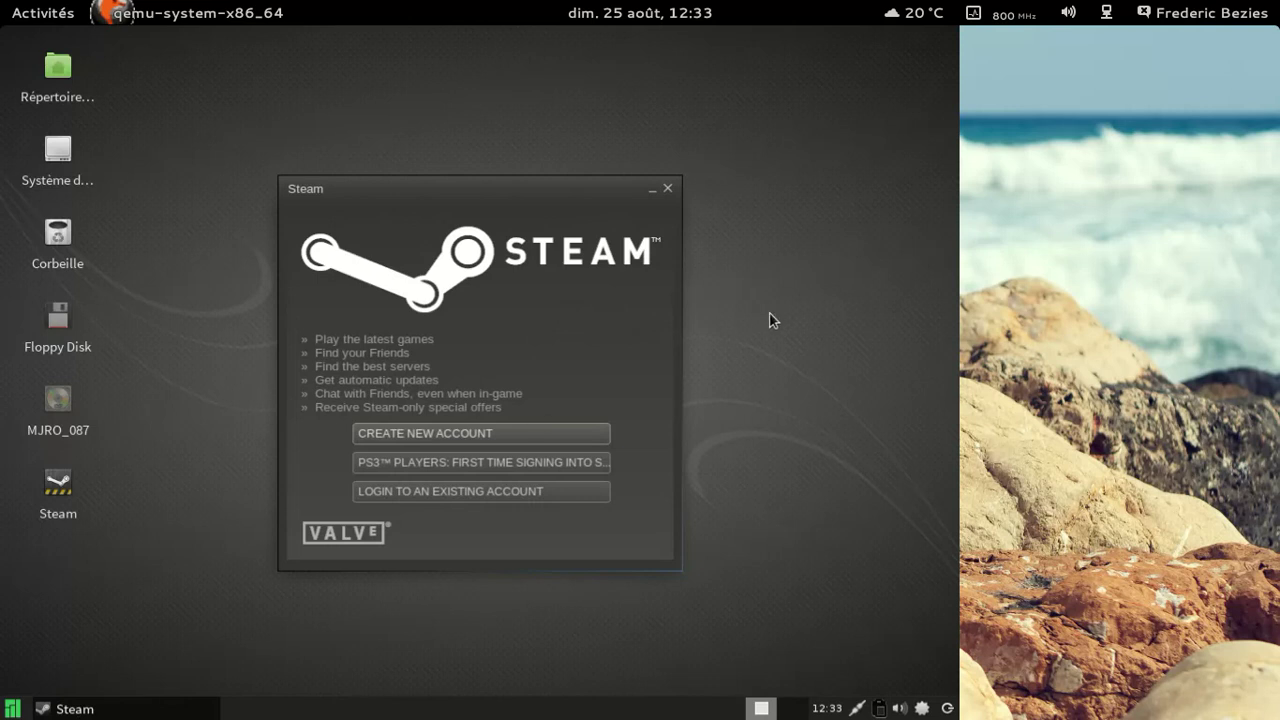
Step: Close Steam and show all installed applications under Tout
click(668, 190)
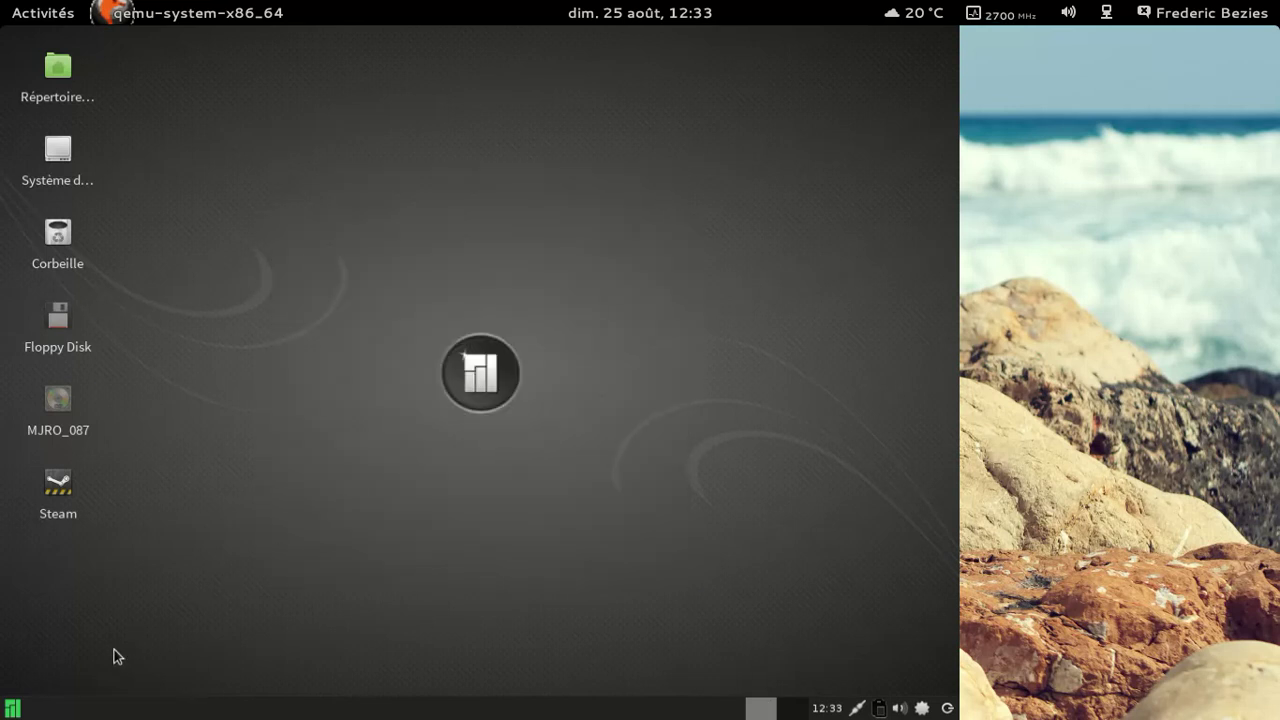
click(12, 708)
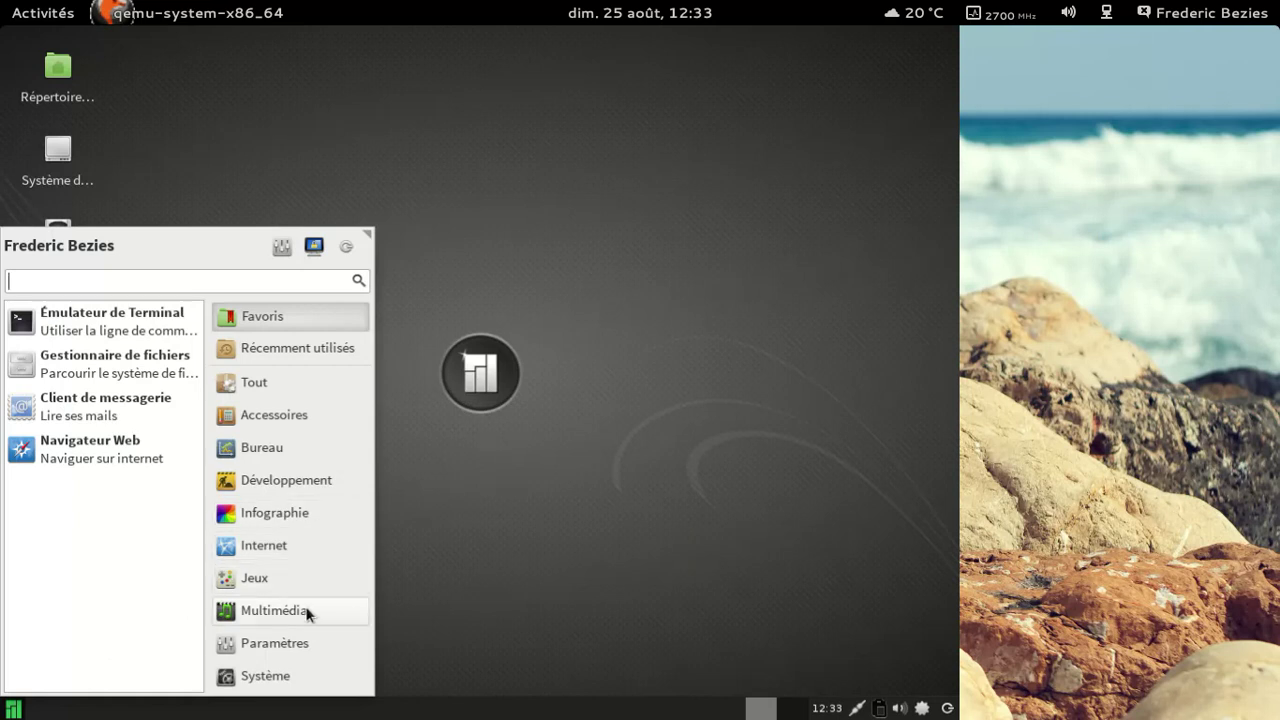
click(299, 381)
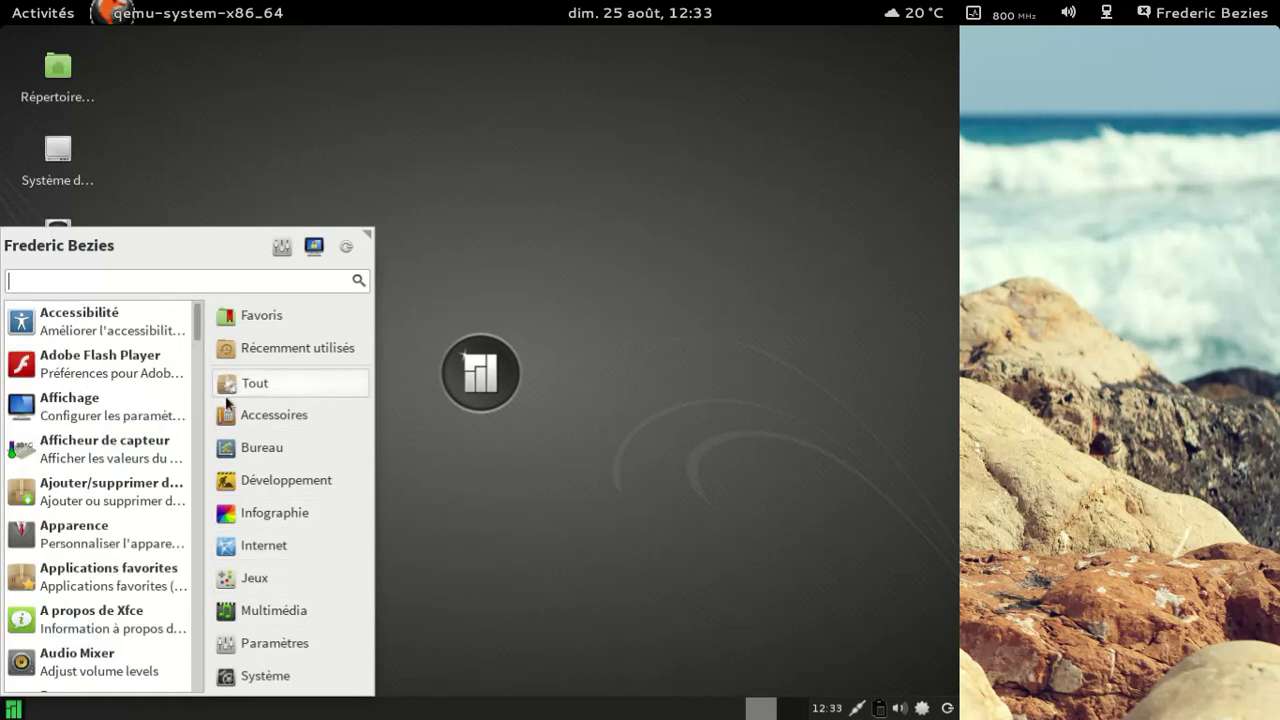
Step: Scroll through the full application list, then return to Favoris and launch the terminal
scroll(170, 432, down, 6)
scroll(157, 435, down, 4)
scroll(157, 435, down, 7)
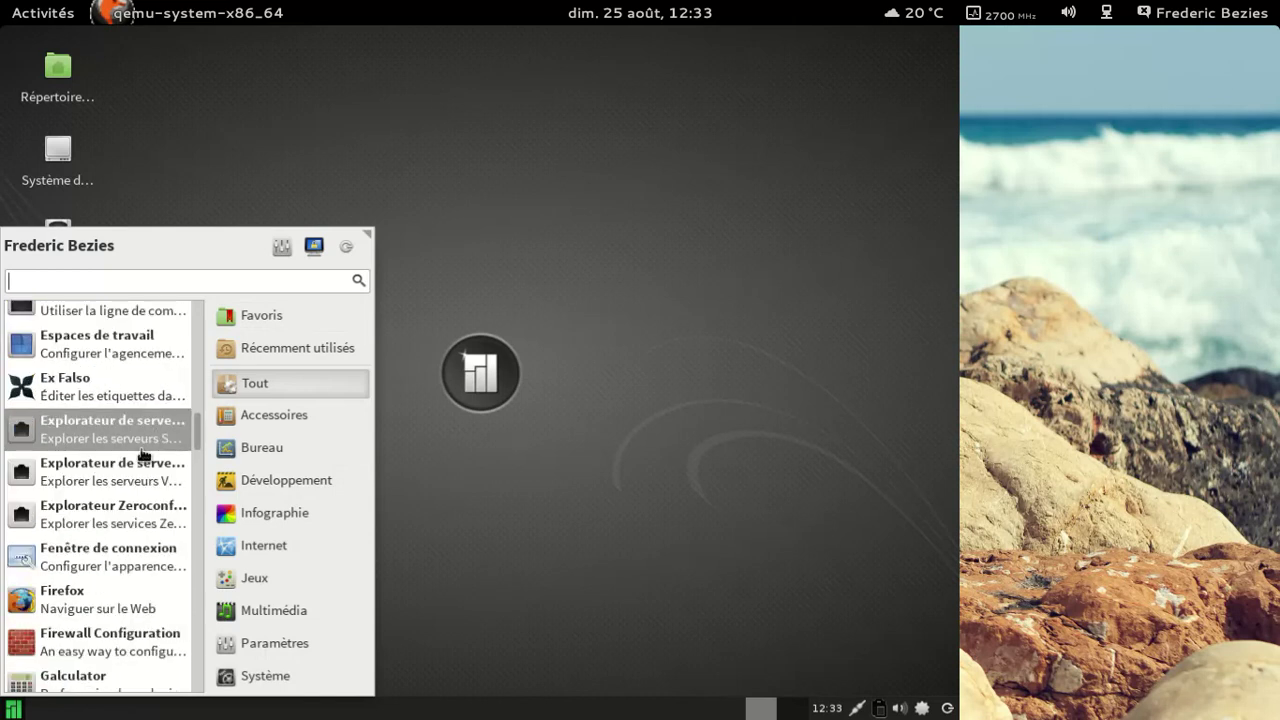
scroll(149, 580, down, 4)
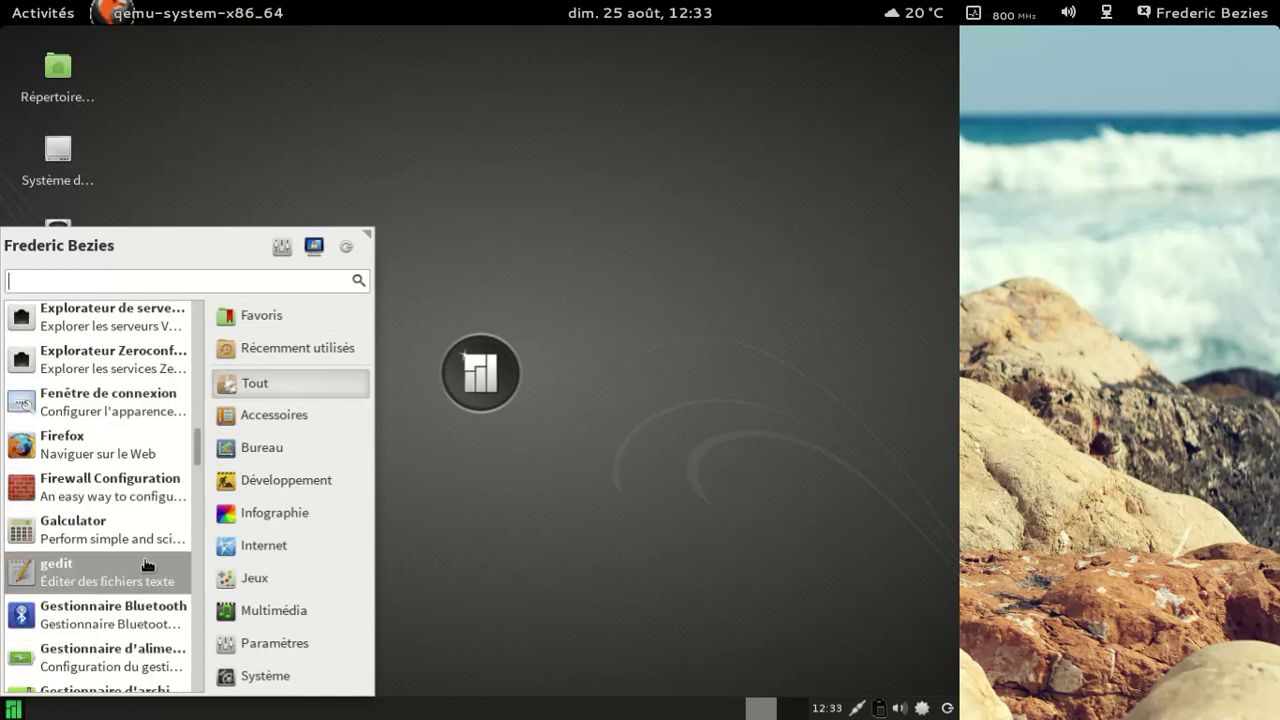
scroll(138, 580, down, 4)
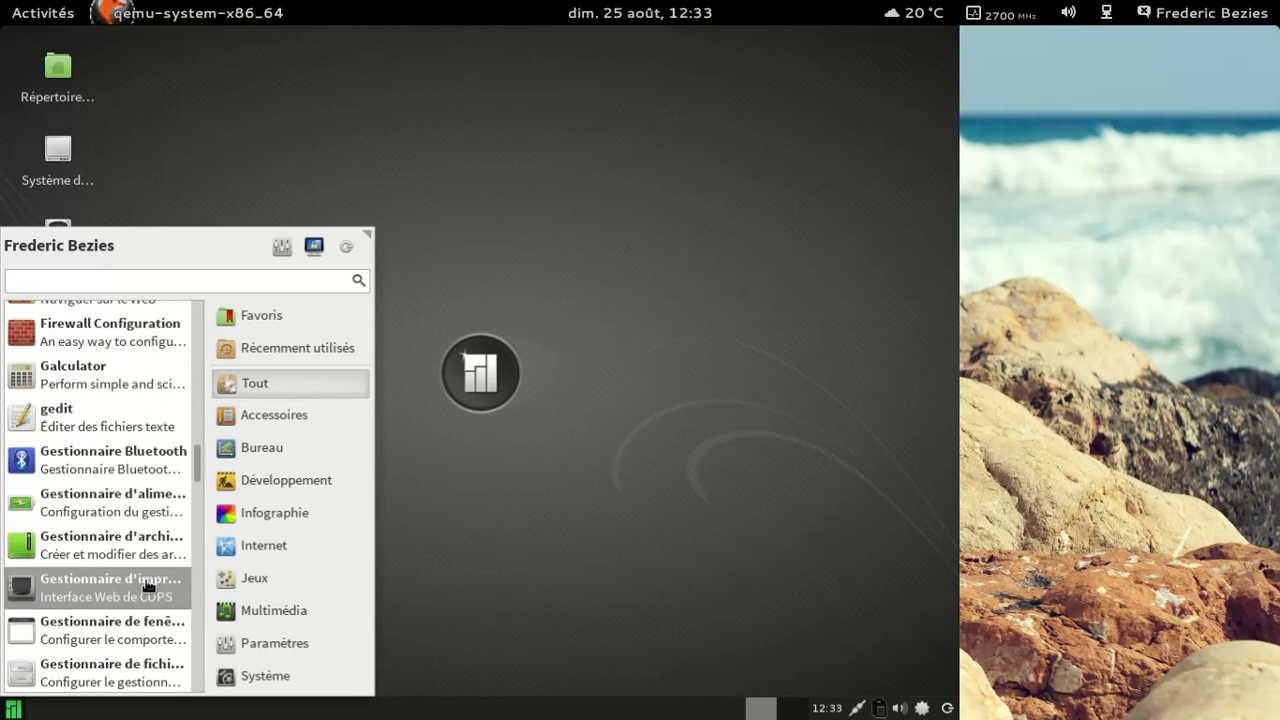
scroll(154, 598, down, 3)
scroll(154, 598, down, 10)
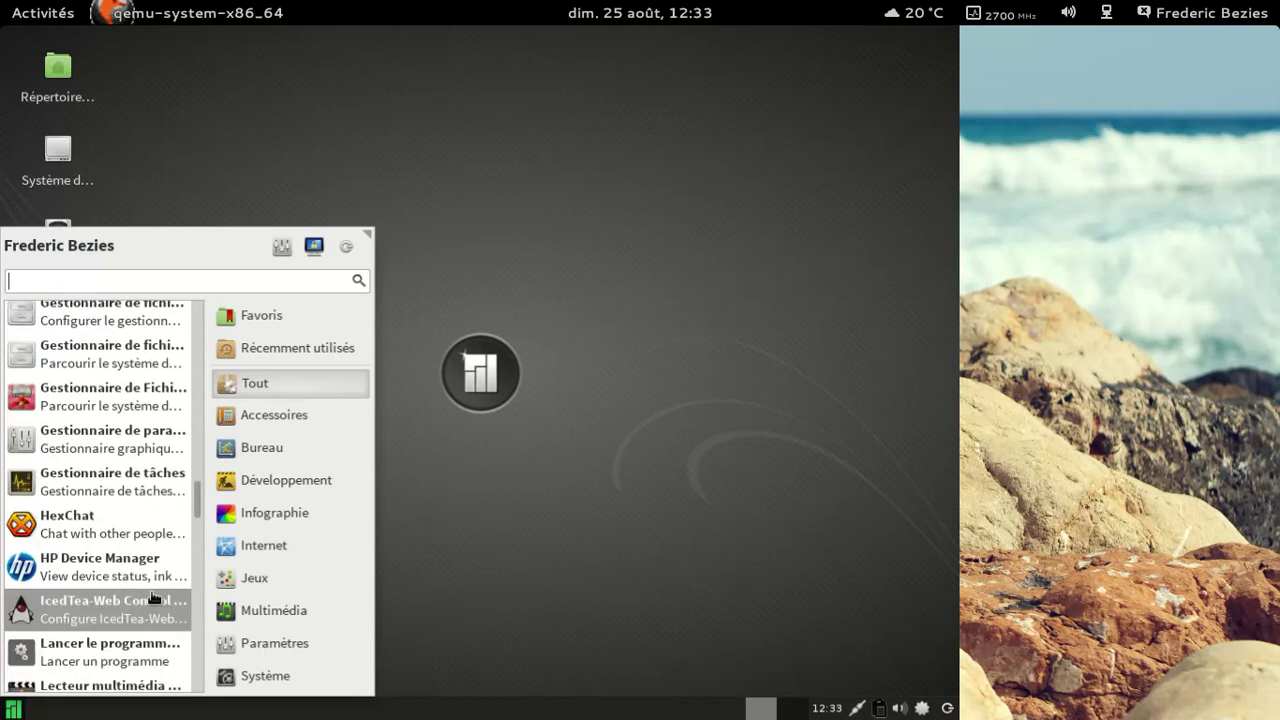
scroll(154, 598, down, 10)
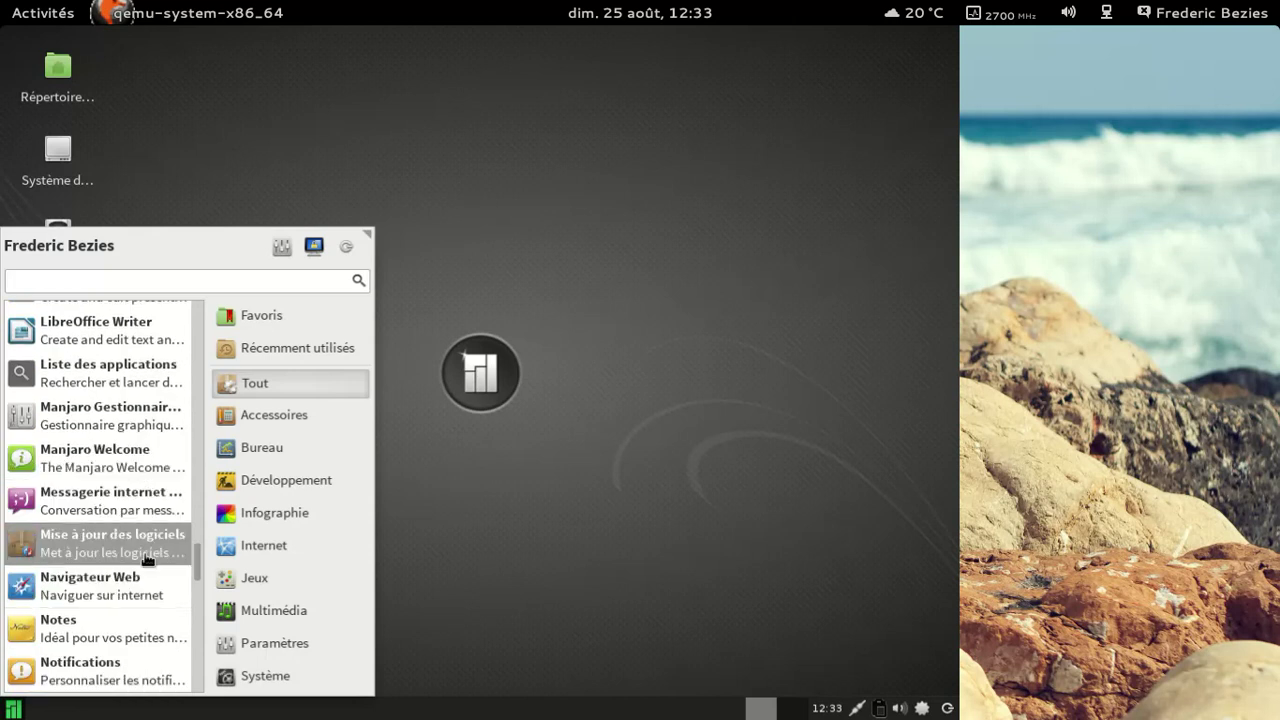
scroll(145, 586, down, 6)
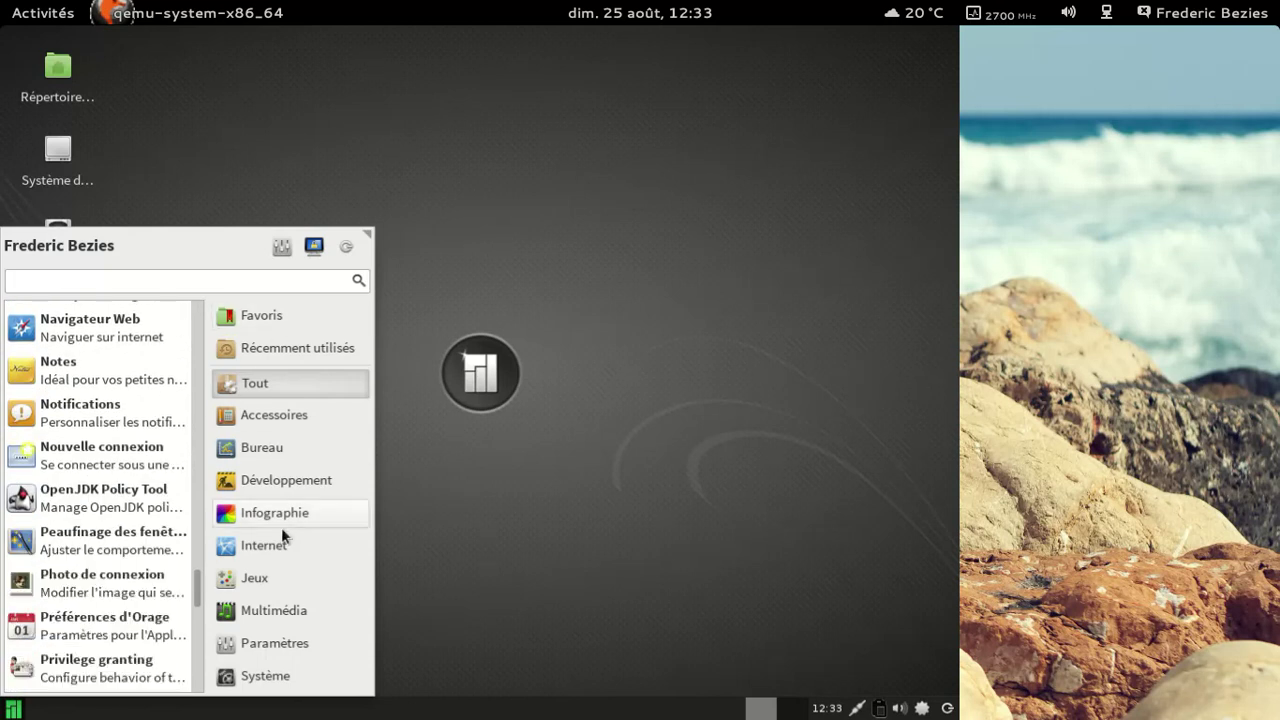
click(259, 318)
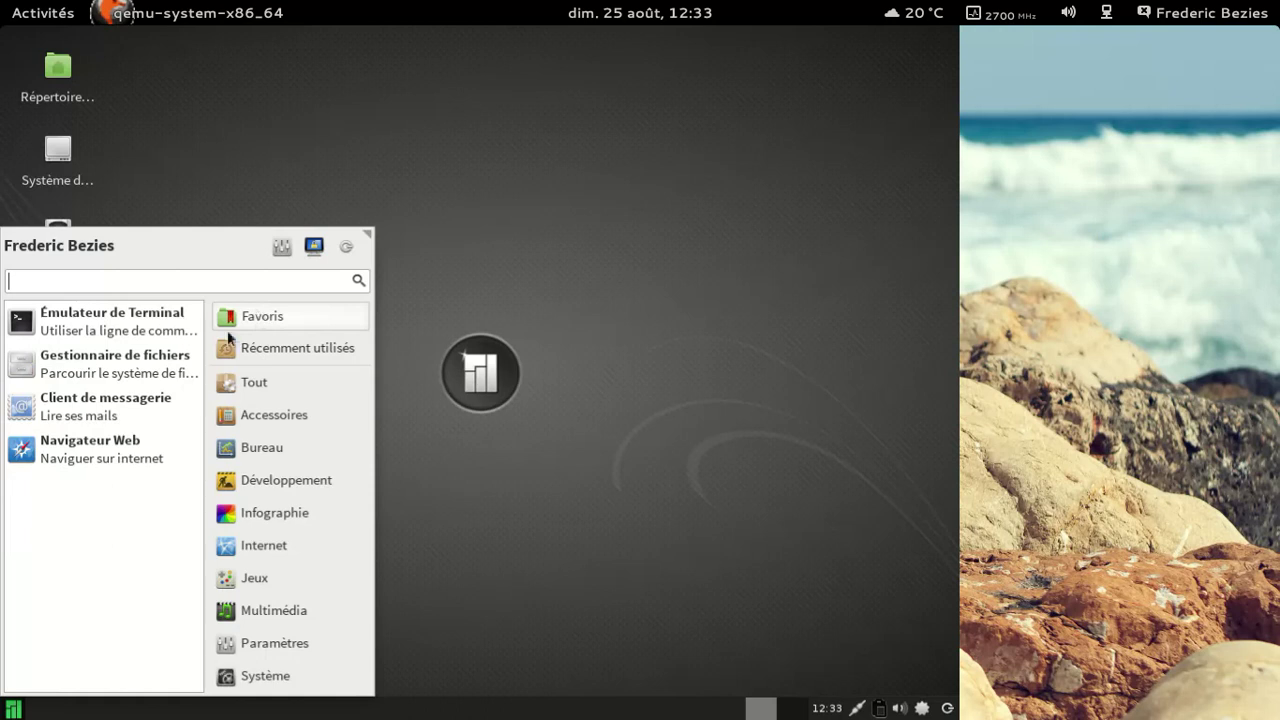
click(182, 322)
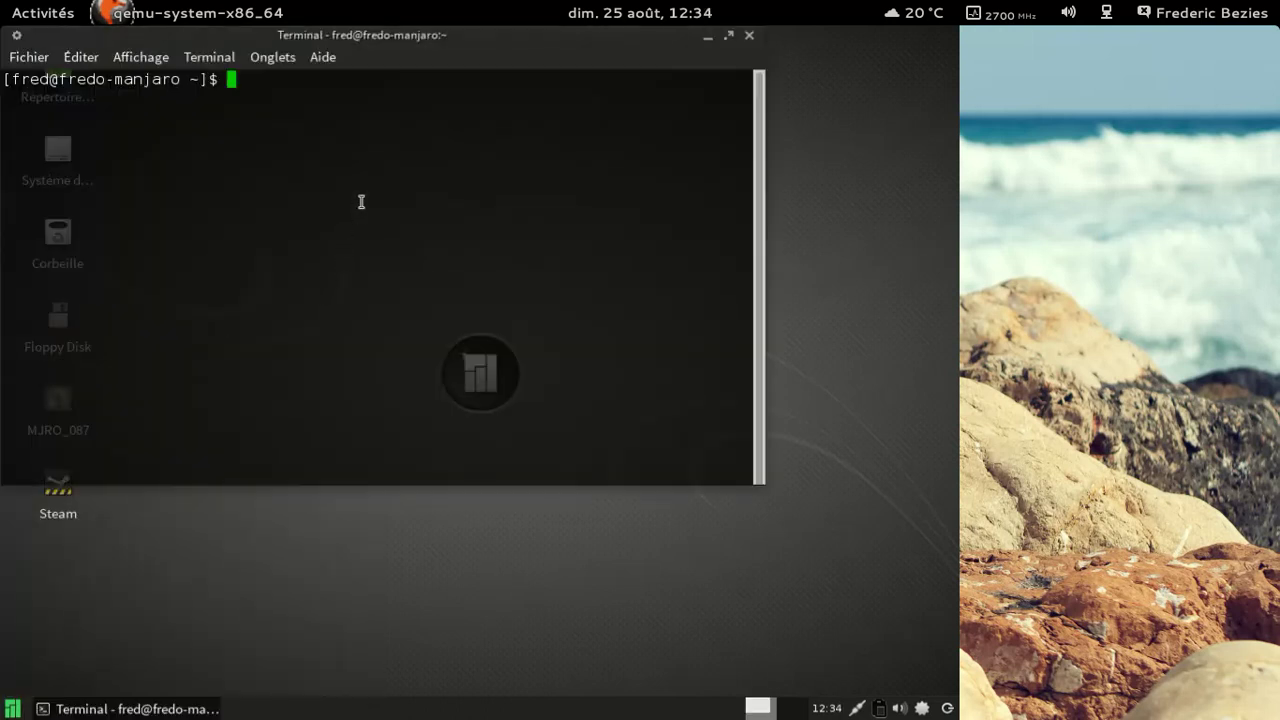
Step: Show the kernel version with uname -a and sync packages with yaourt -Syua
text(uname -a)
key(Return)
text(yaou)
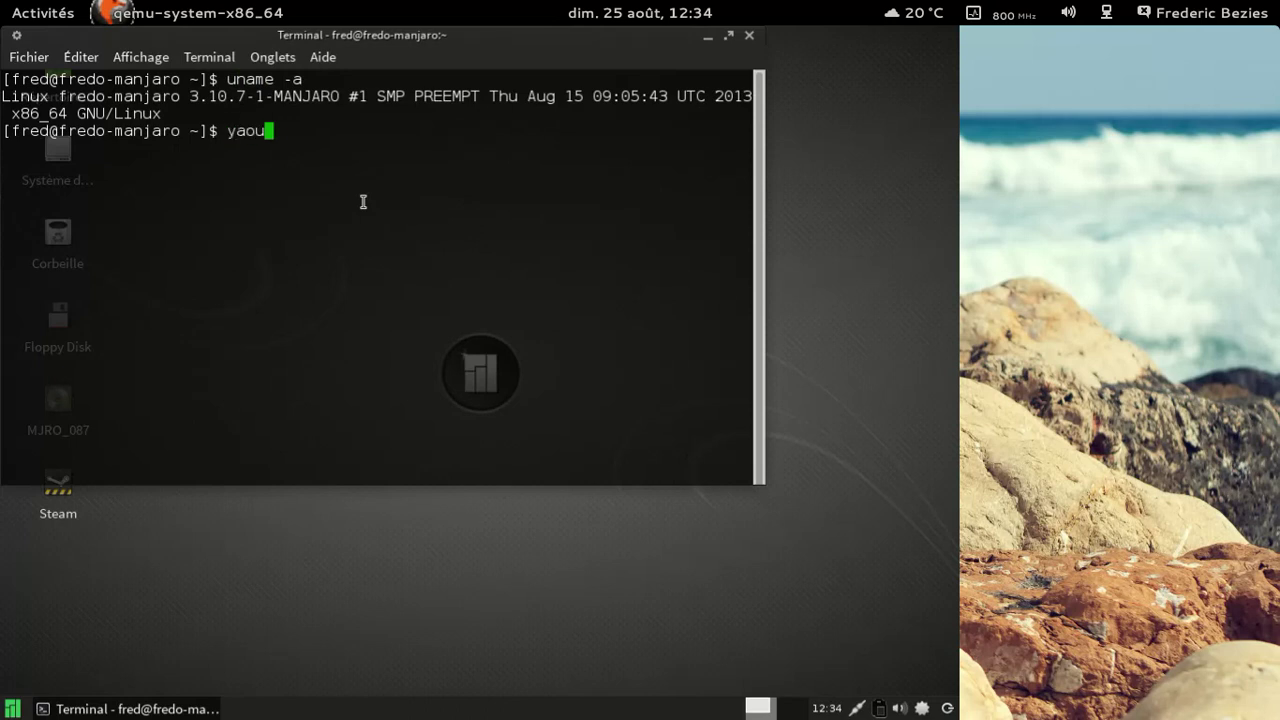
text(rt -Syua)
key(Return)
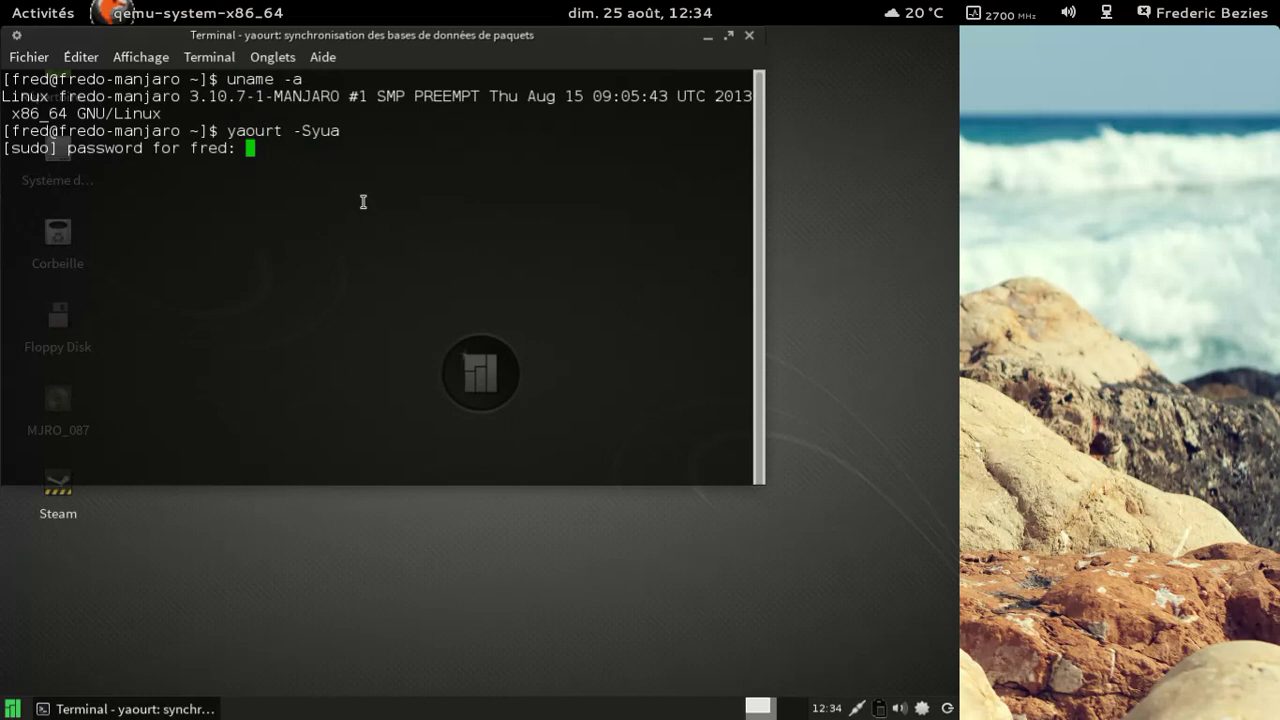
key(Return)
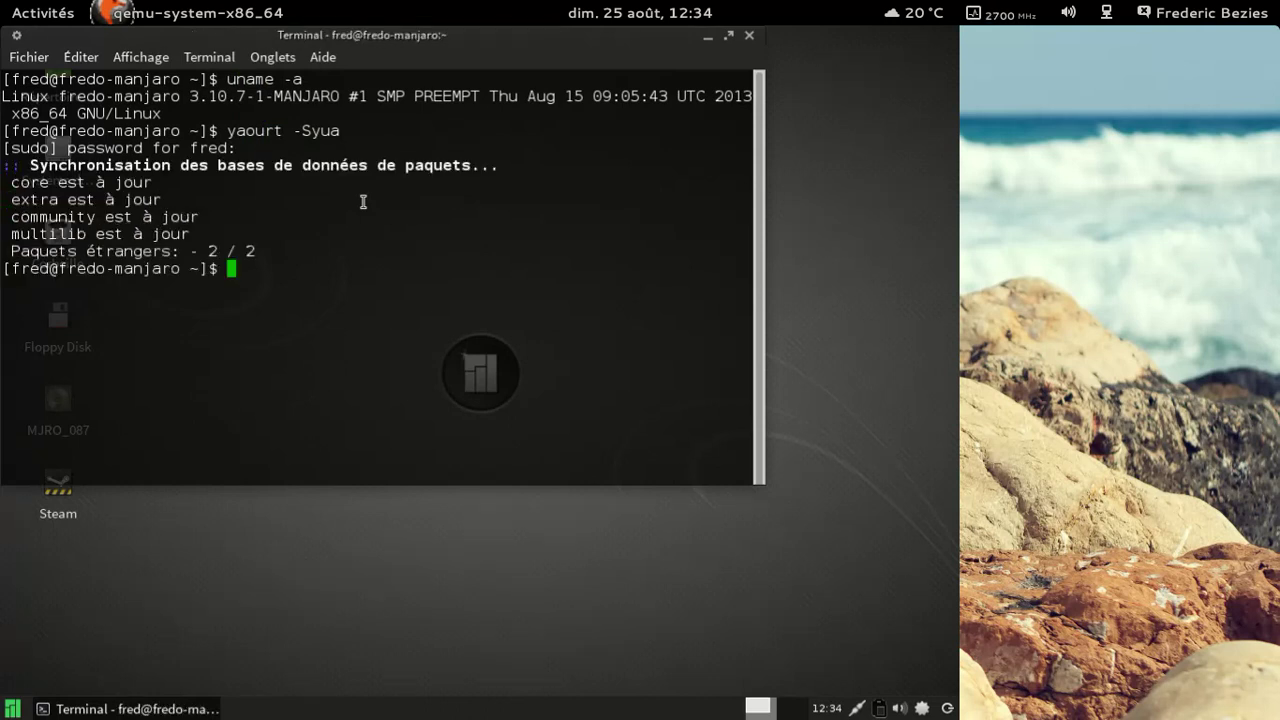
Step: Remove the six orphan packages via yaourt -Qdt, then run yaourt -Rcs steam
text(yaourt -Qdt)
key(Return)
key(Return)
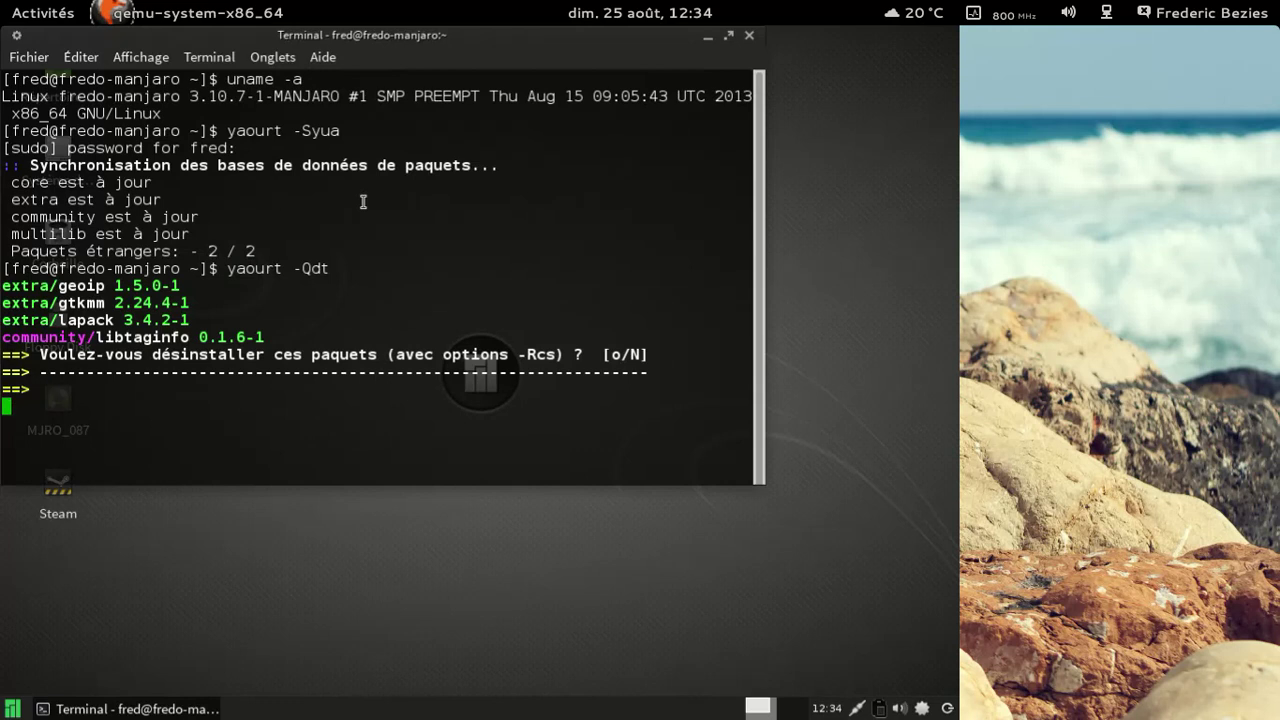
key(Return)
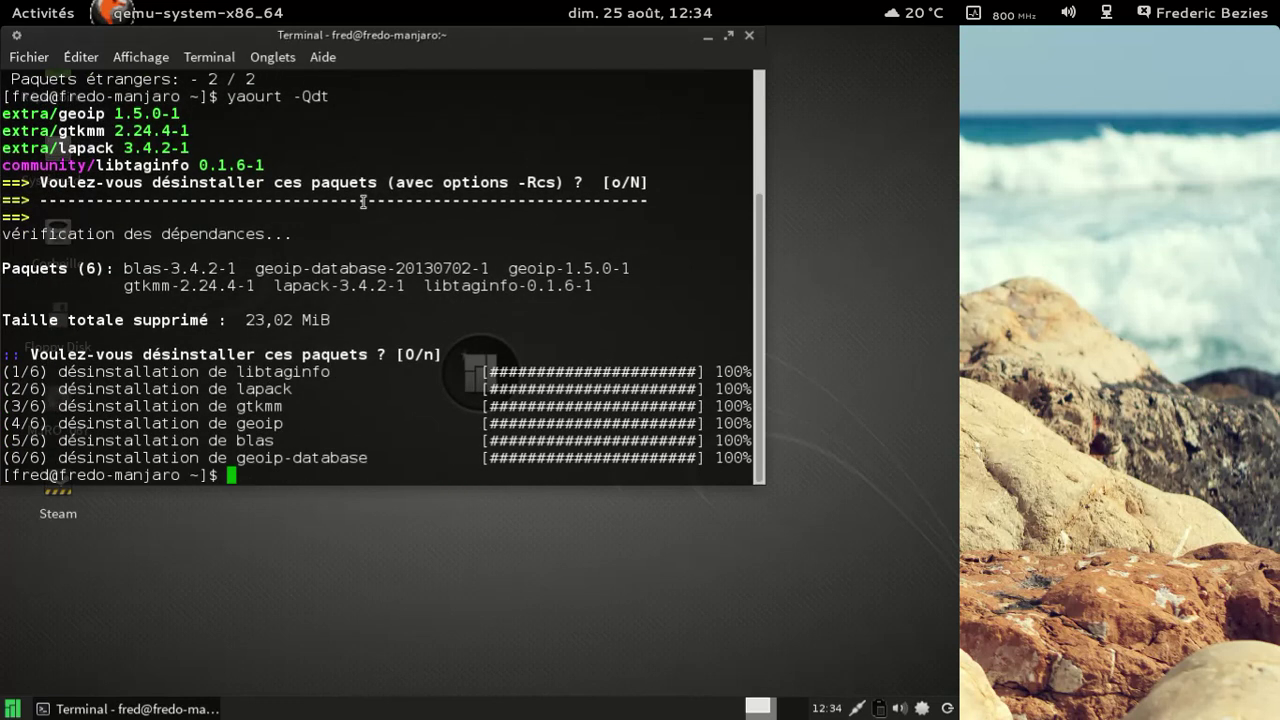
text(yaourt)
text(-Rcs stea)
text(m)
key(Return)
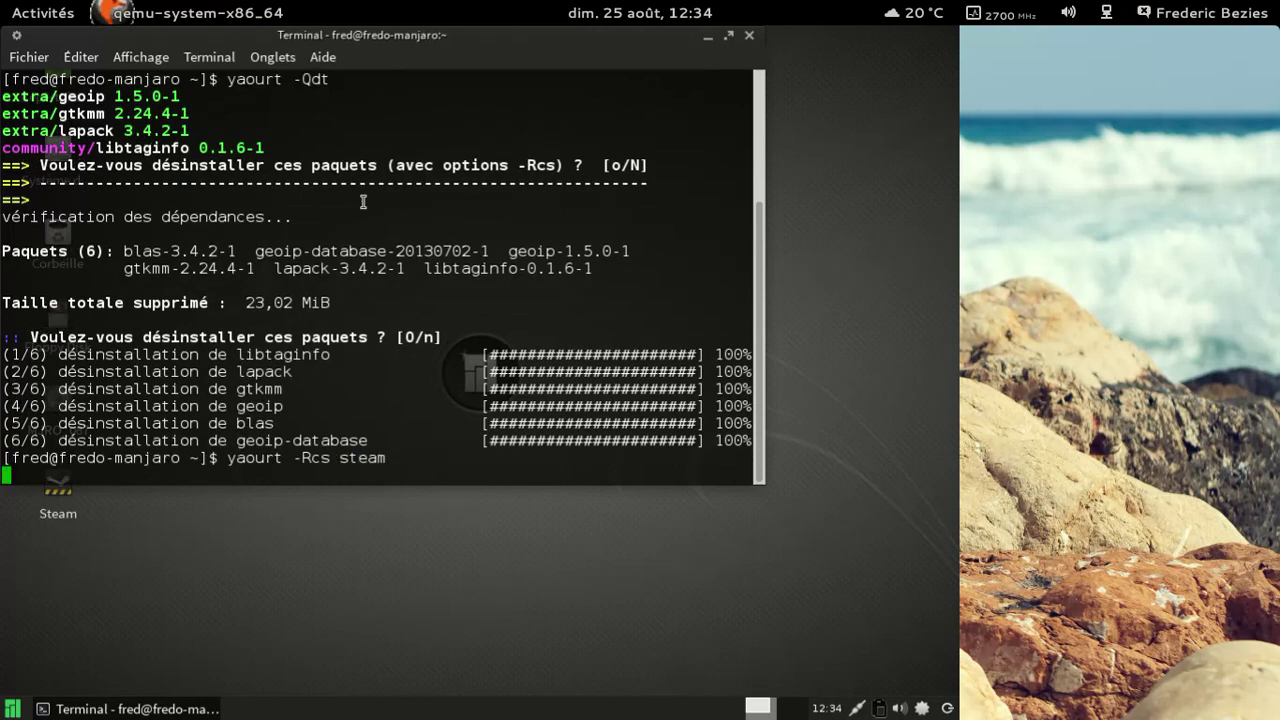
key(Return)
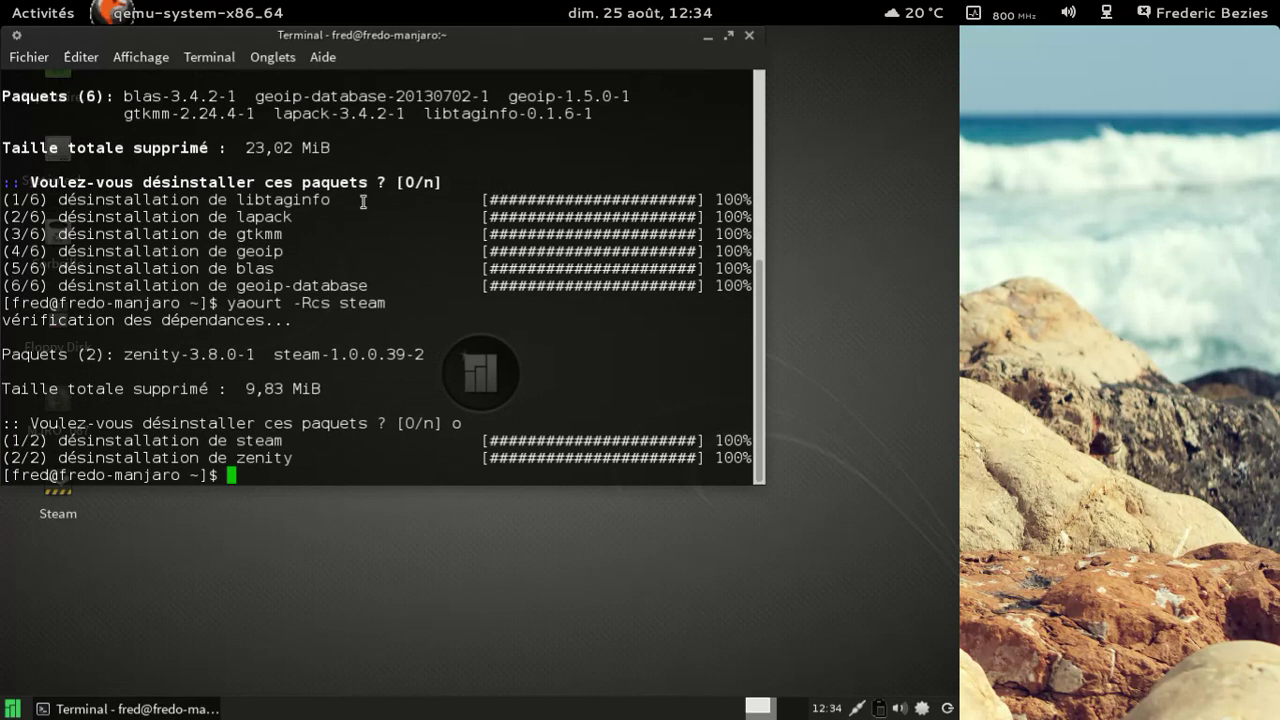
Step: Check for orphaned packages, then remove lib32-glibc and its 56 dependent lib32 and alsa packages with yaourt -Rcs
text(yaourt -Qdyt)
key(Return)
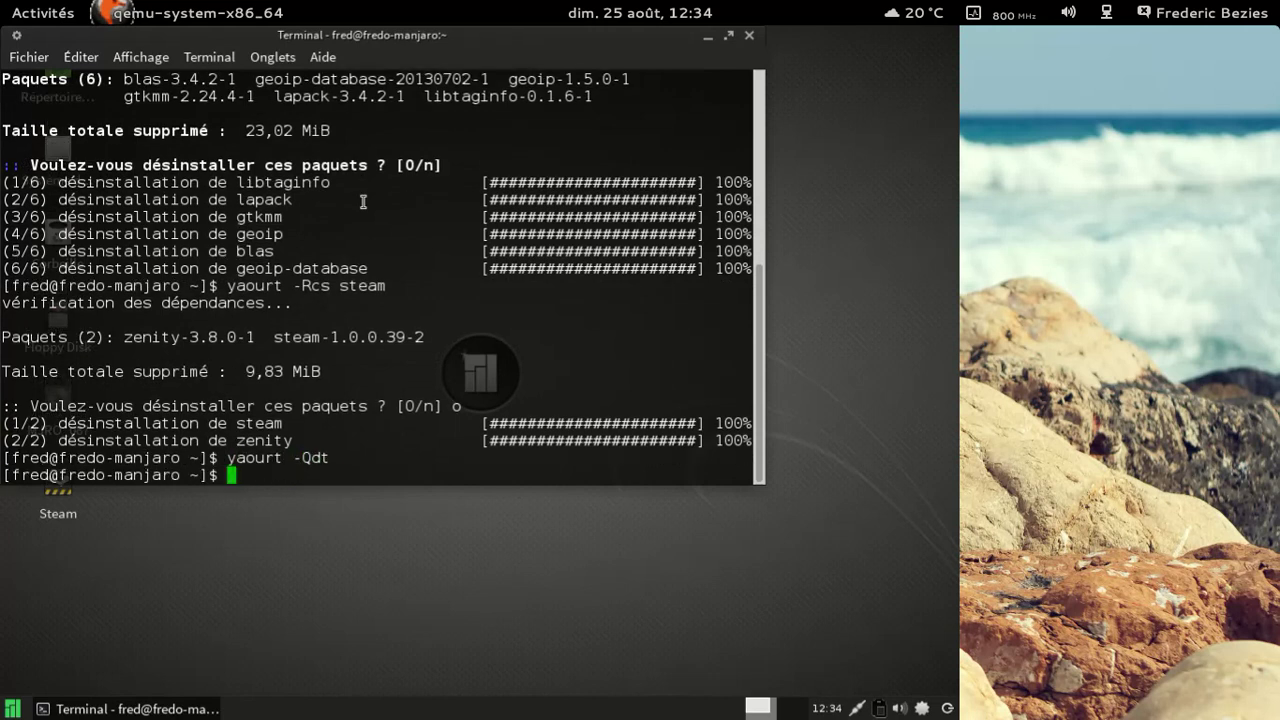
text(yaourt -Rcs lib32-glibc)
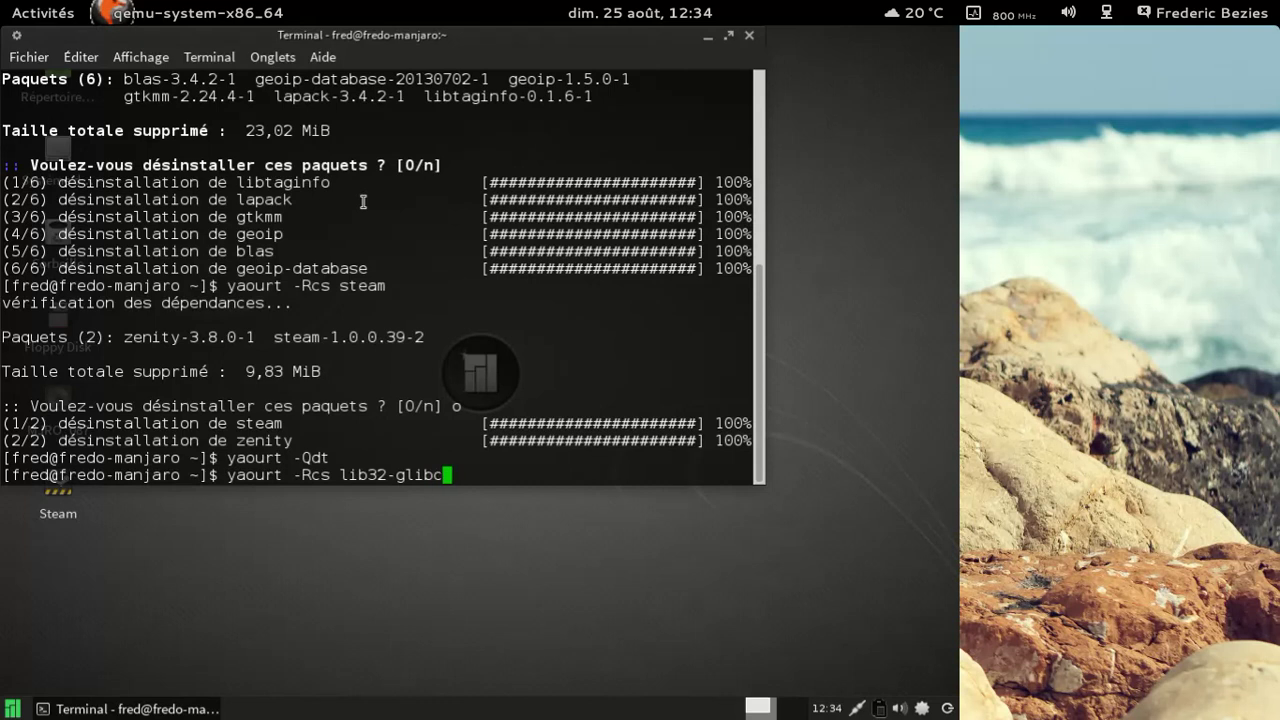
key(Return)
key(Return)
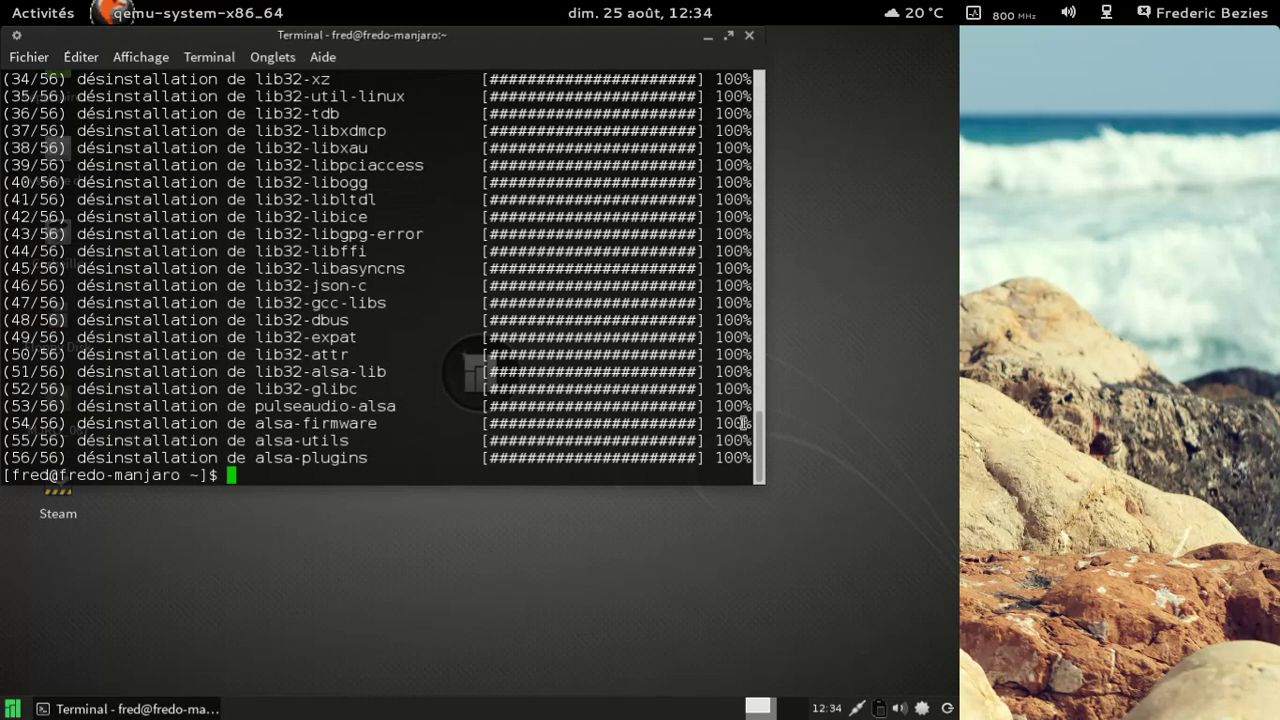
drag(755, 445, 758, 341)
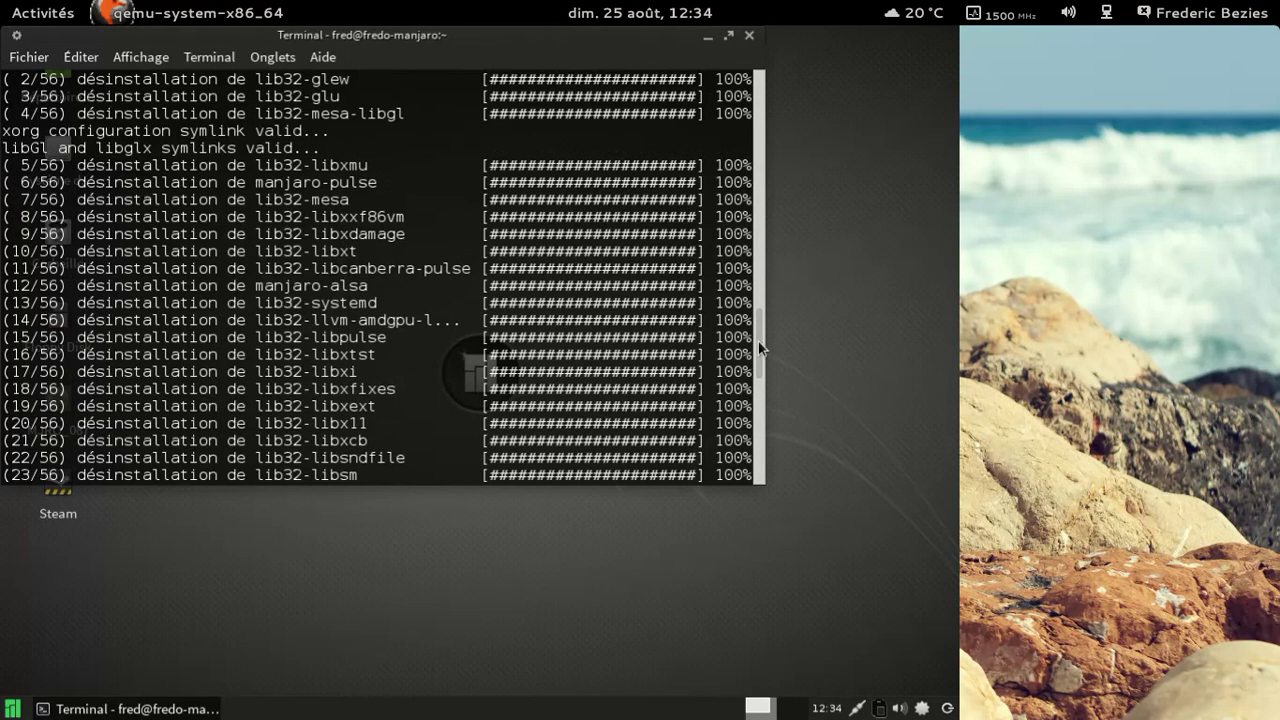
drag(758, 341, 749, 471)
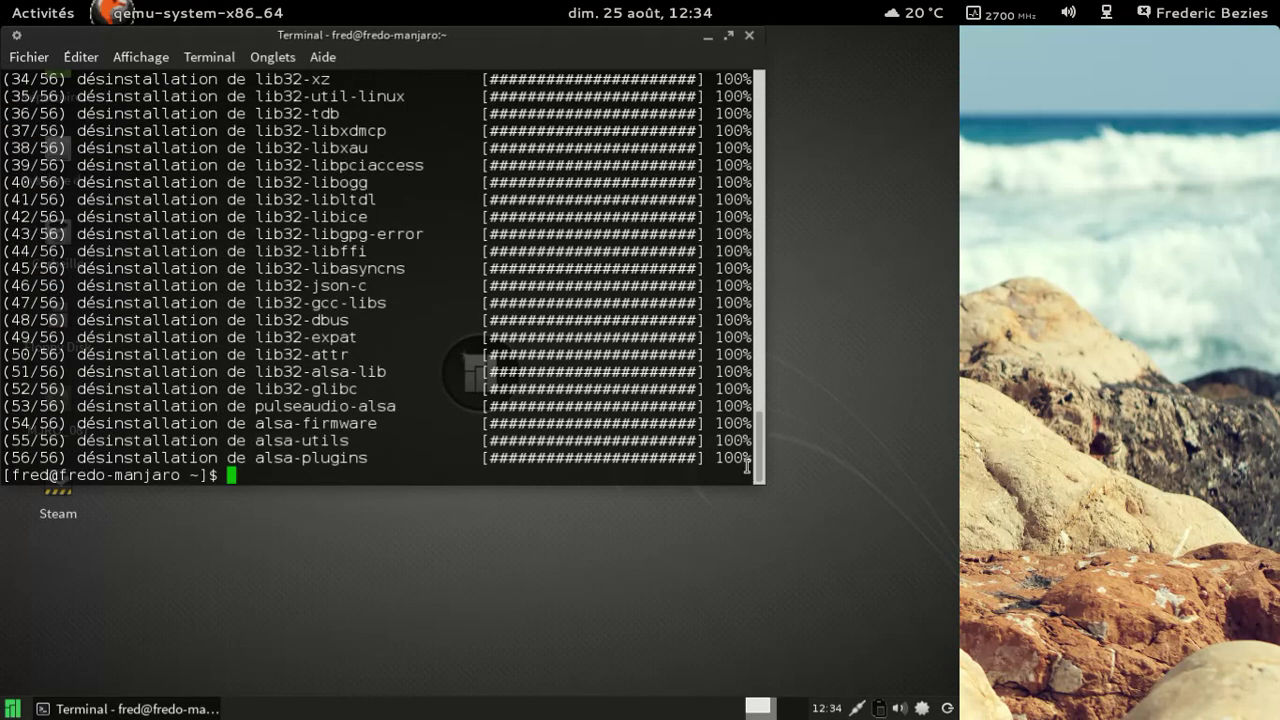
Step: Install manjaro-pulse with yaourt -S, accepting its 32 packages so downloads start
text(yaourt -S manjaro)
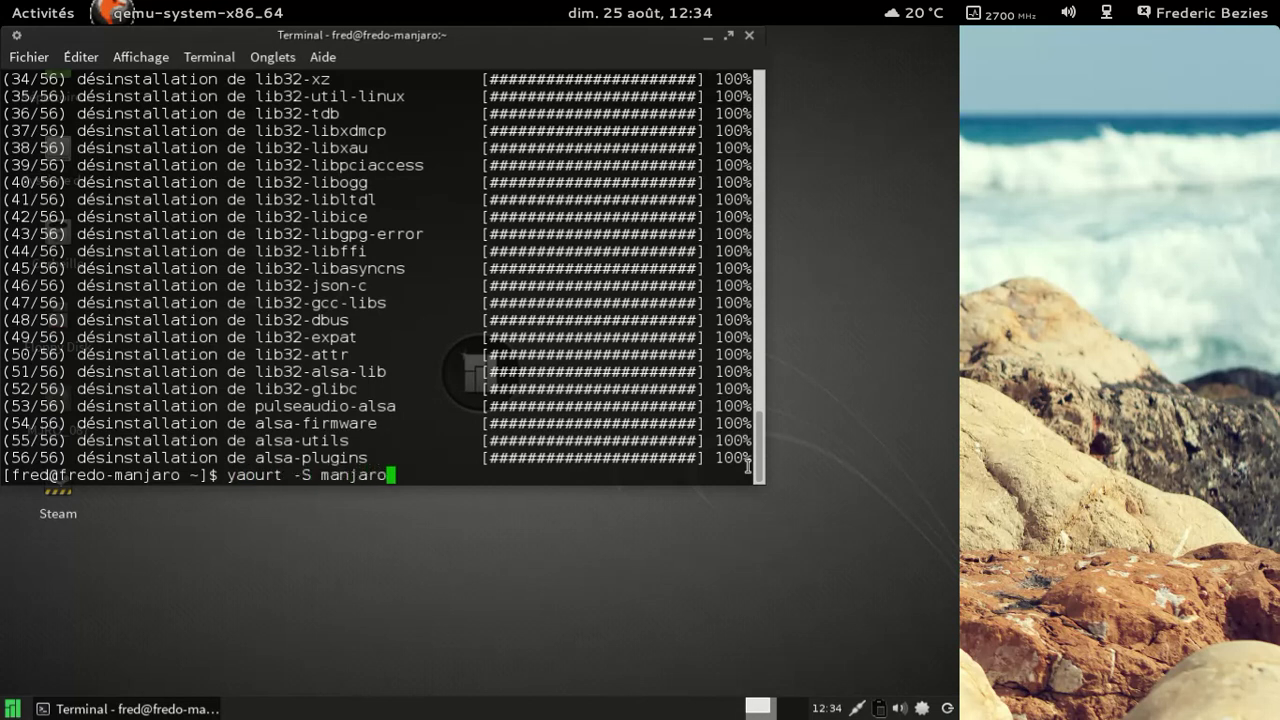
text(-pulse)
key(Return)
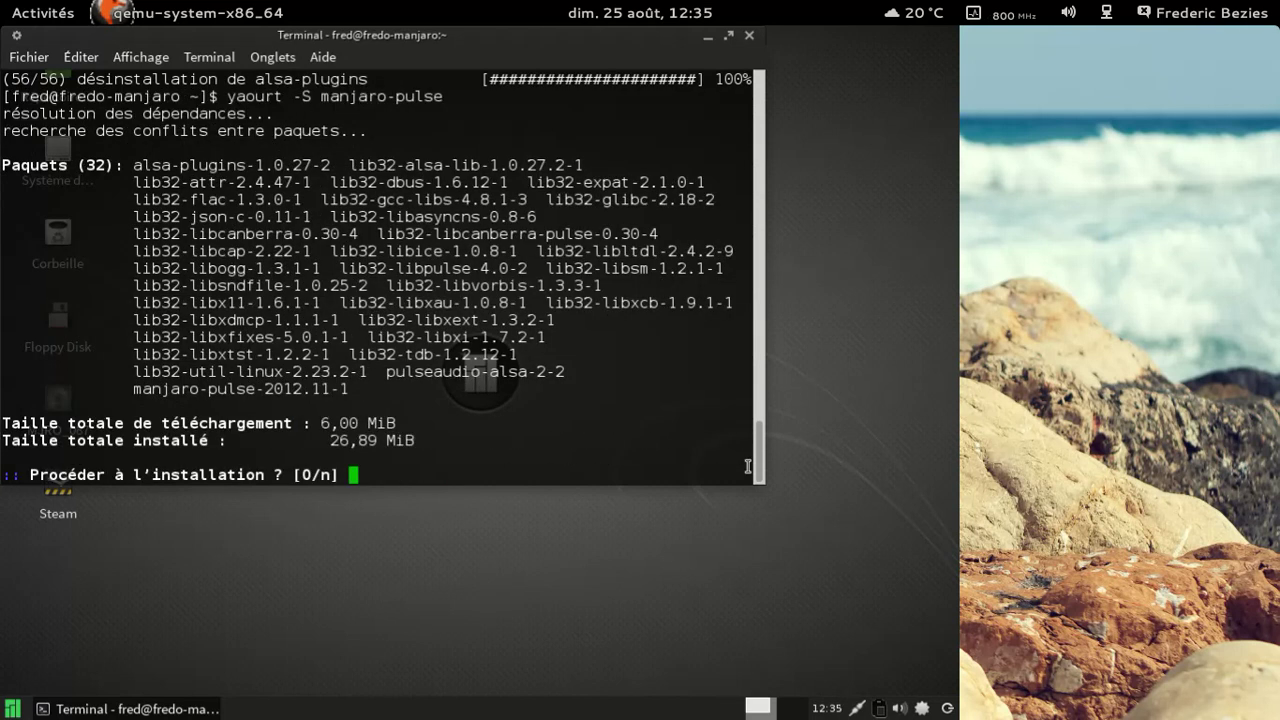
key(Return)
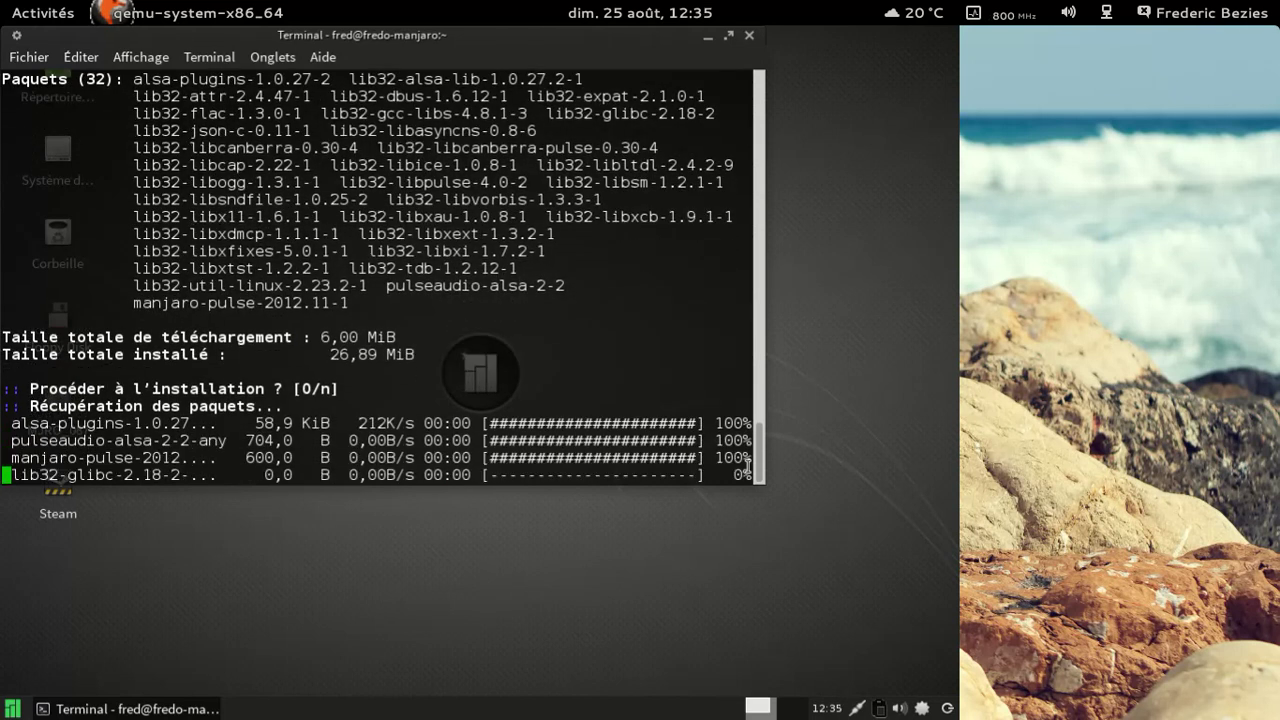